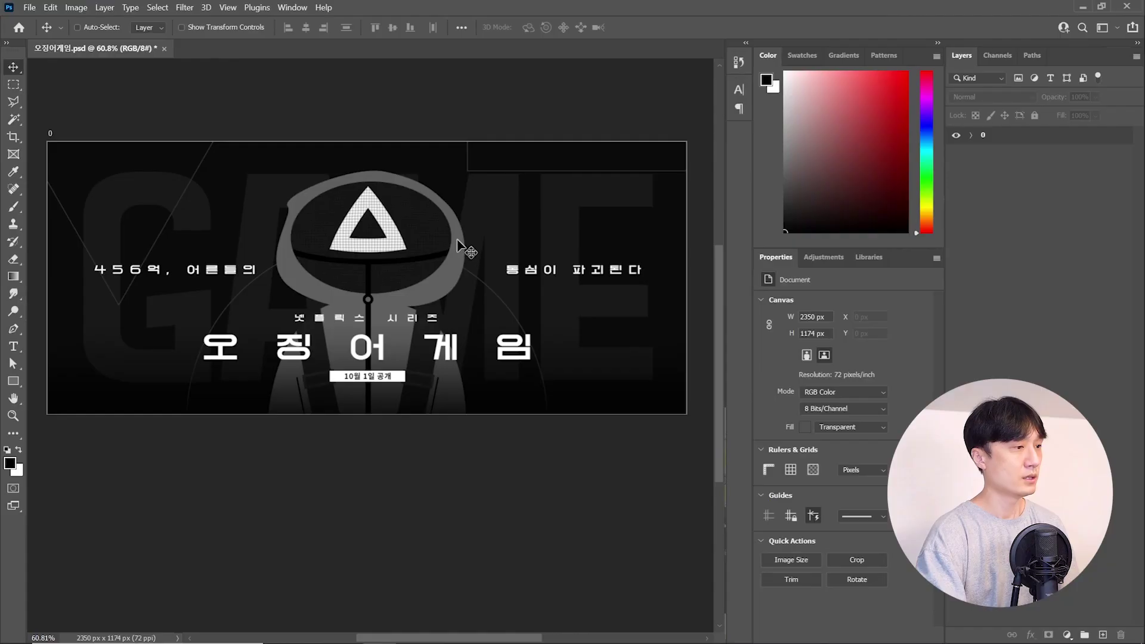
Select the banner artboard and Alt-drag it downward to make the '0 copy' duplicate.
scroll(593, 495, up, 3)
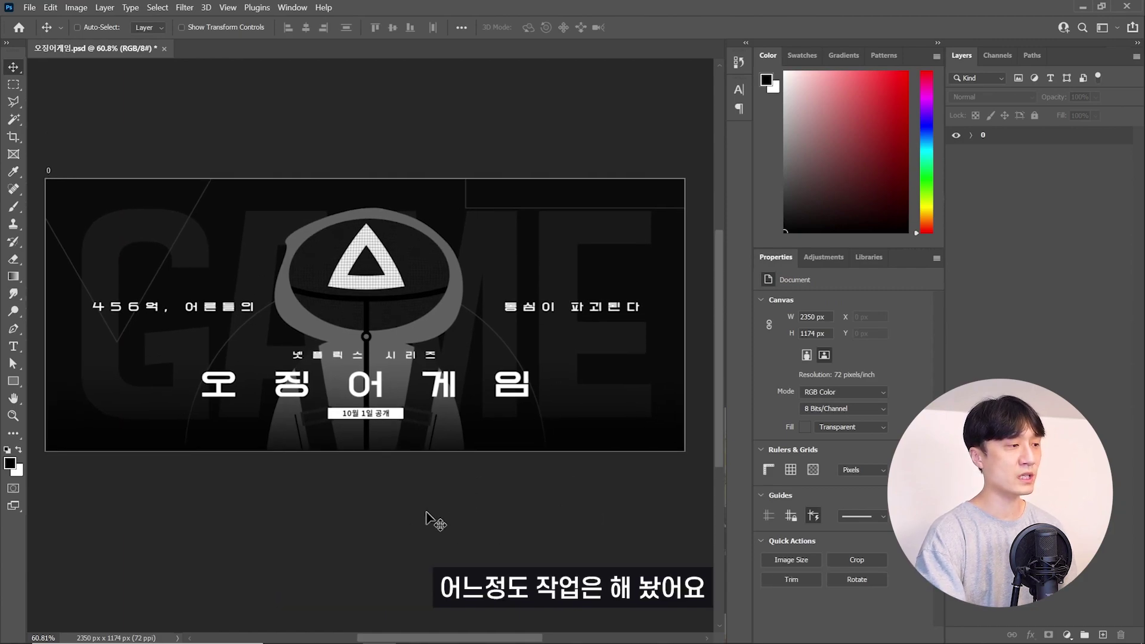
click(447, 323)
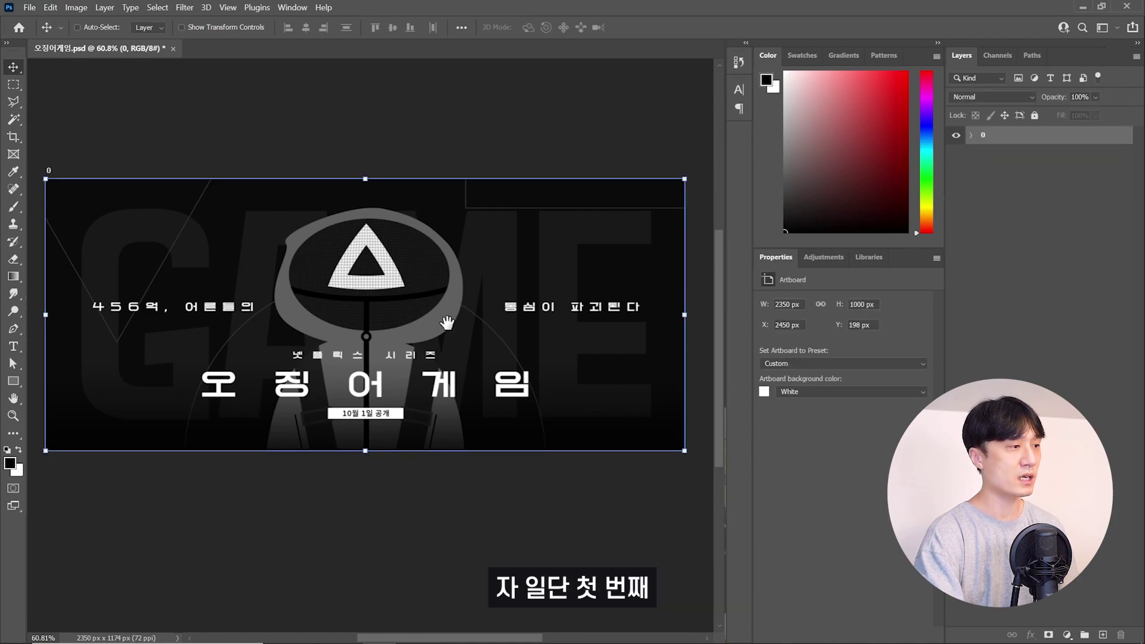
drag(449, 312, 456, 302)
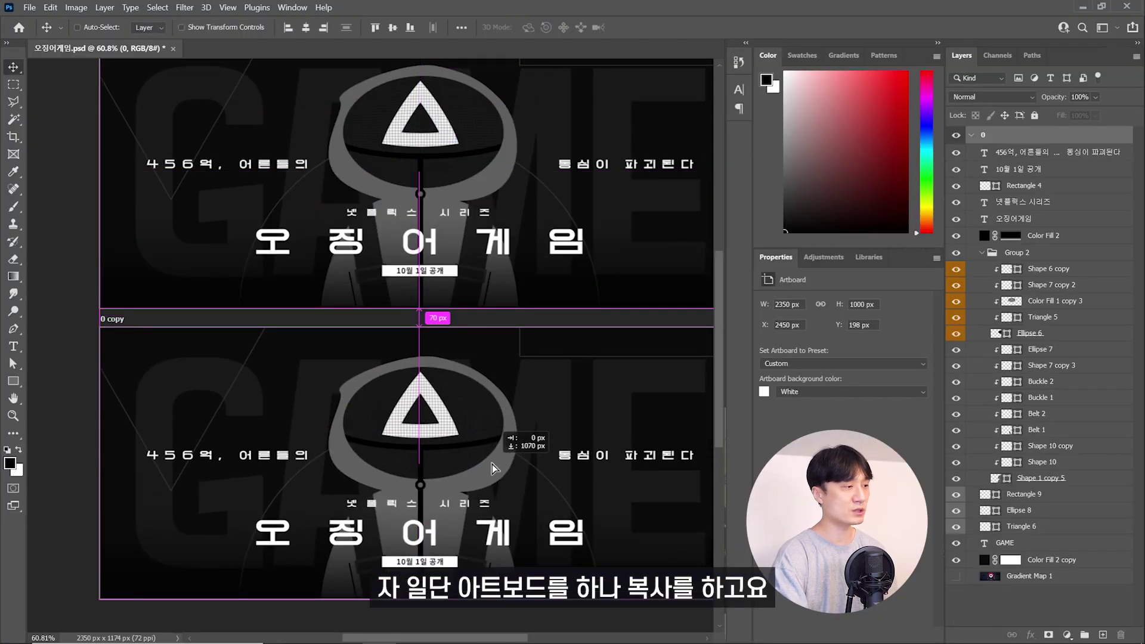
Drop the artboard copy below the original and rename it 'Style 1'.
drag(491, 468, 491, 469)
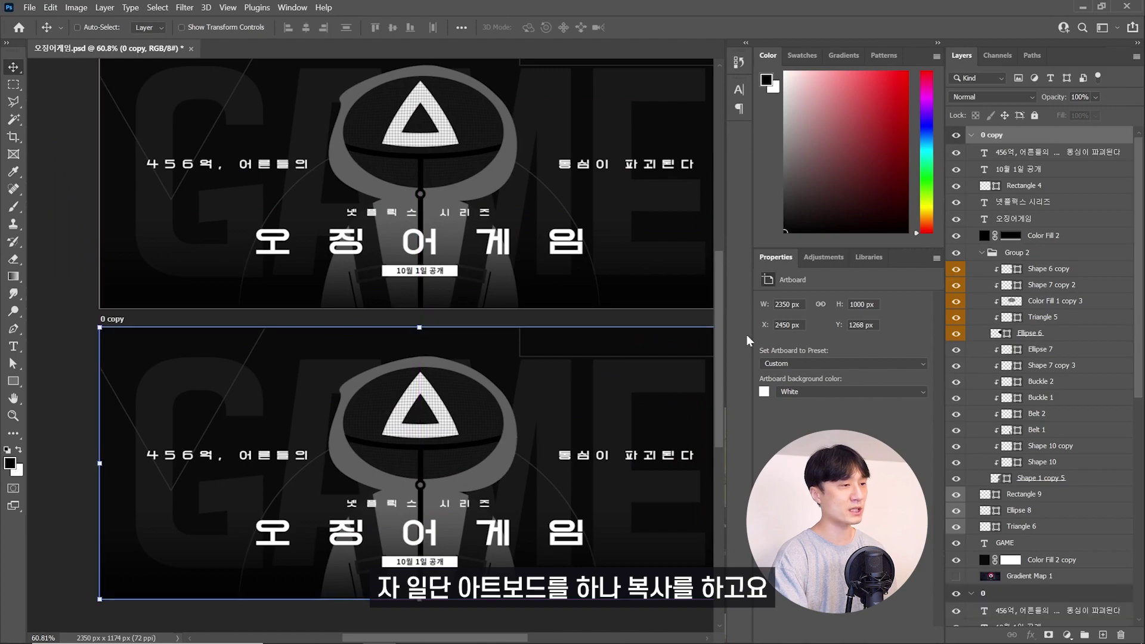
double_click(991, 135)
text(Style 1)
click(1041, 317)
Fill the hood shape (Shape 1 copy 5) with pink-red.
click(1004, 480)
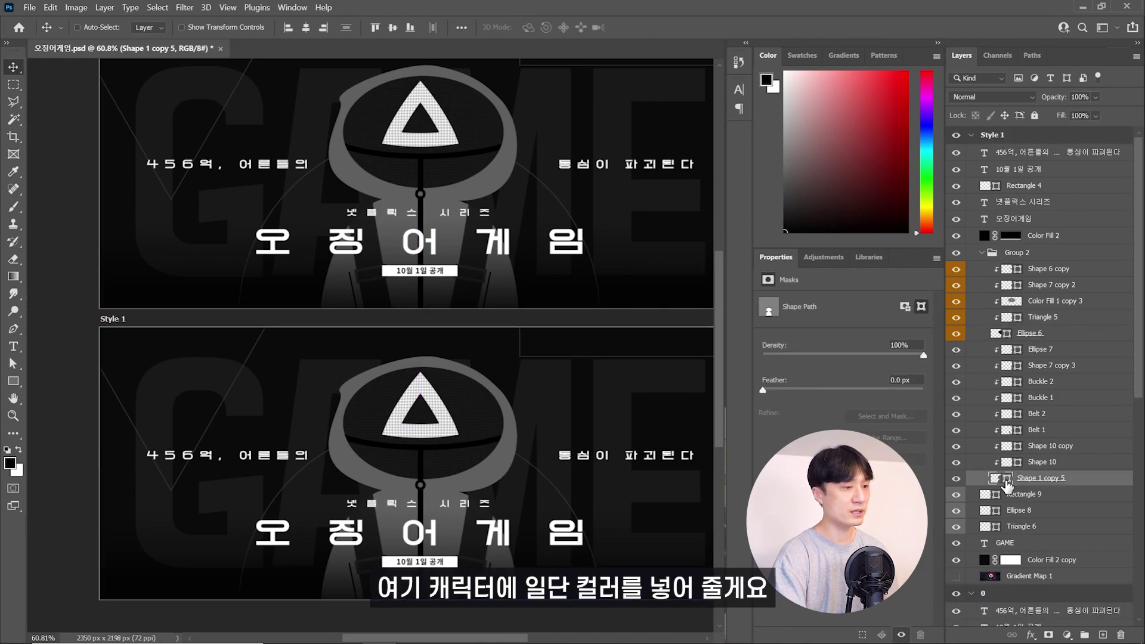
double_click(1004, 479)
click(869, 226)
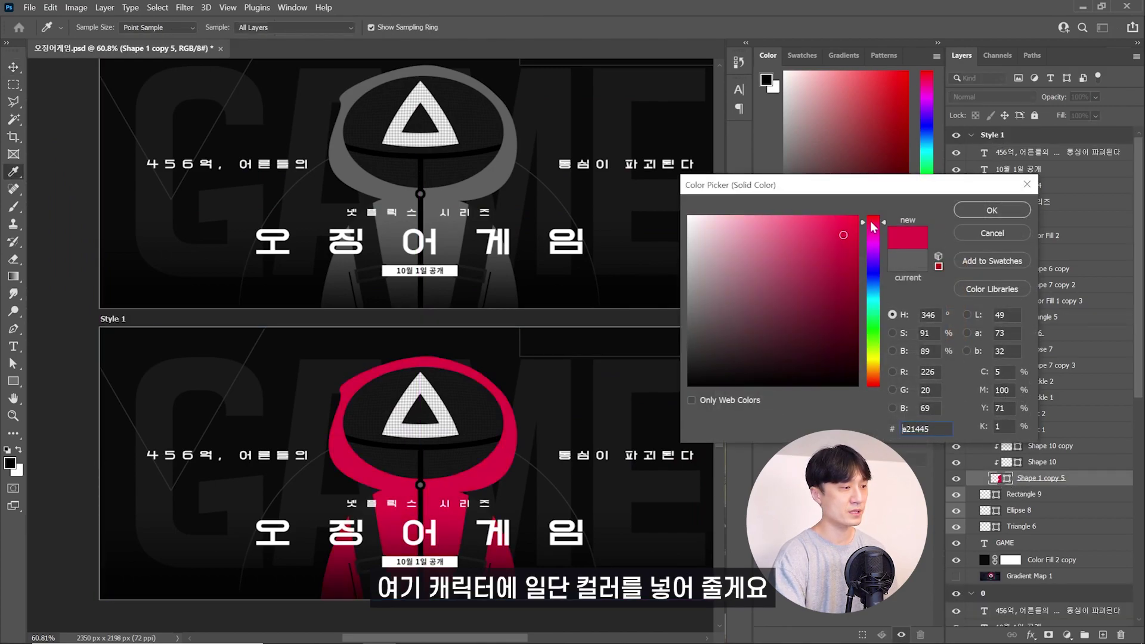
key(Return)
key(z)
scroll(515, 404, down, 2)
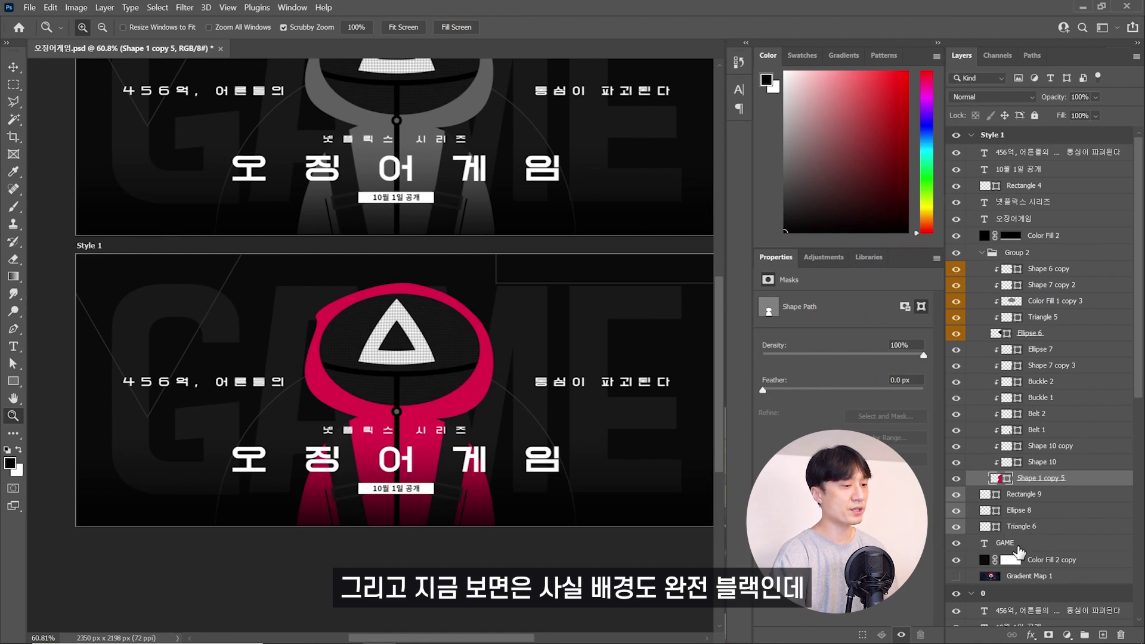
Change the Color Fill 2 copy background to a very dark navy.
click(1047, 563)
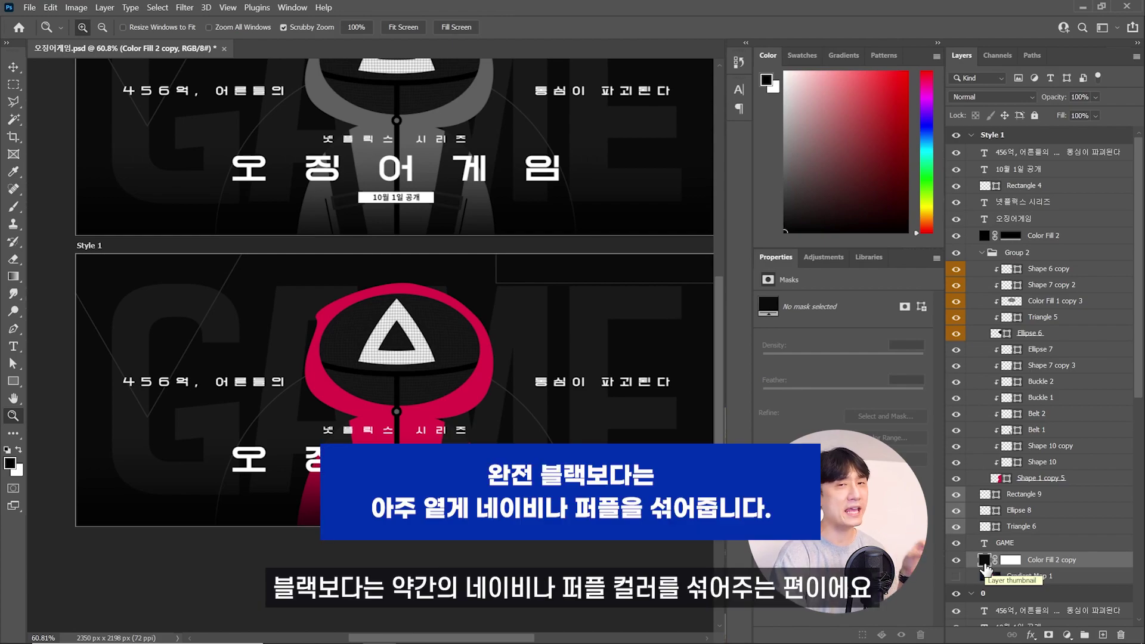
double_click(985, 561)
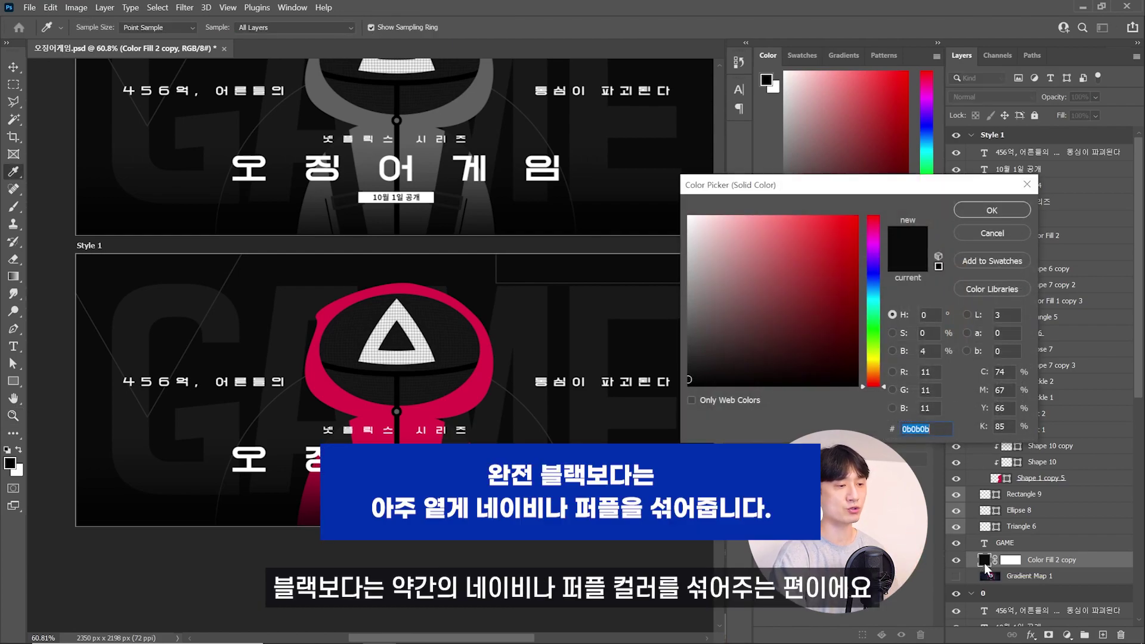
click(872, 280)
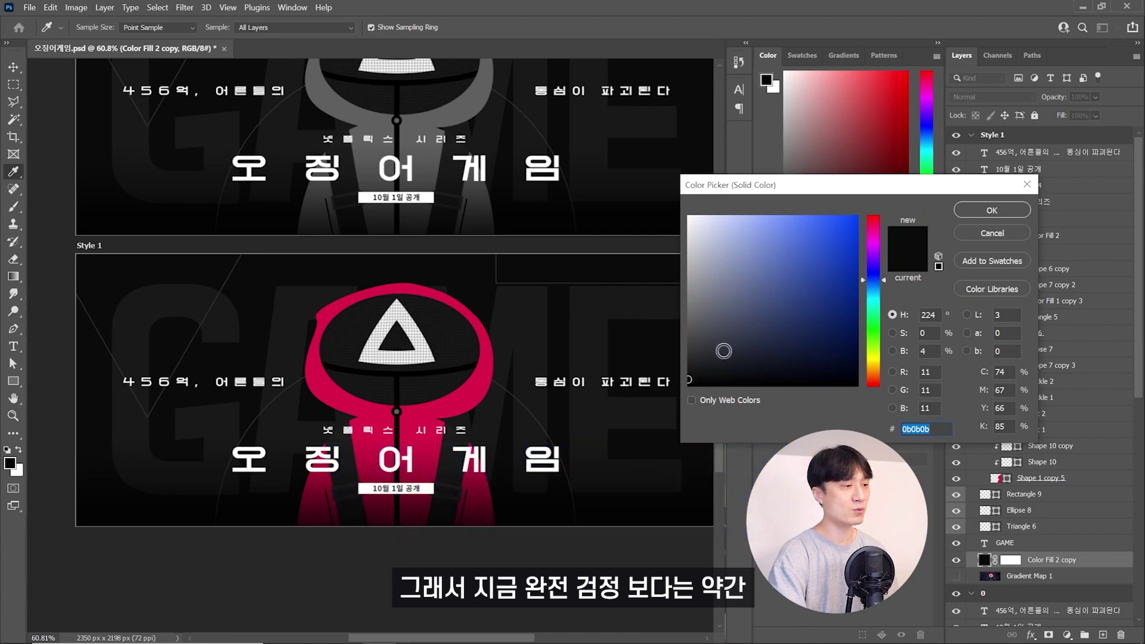
click(706, 361)
drag(719, 365, 733, 364)
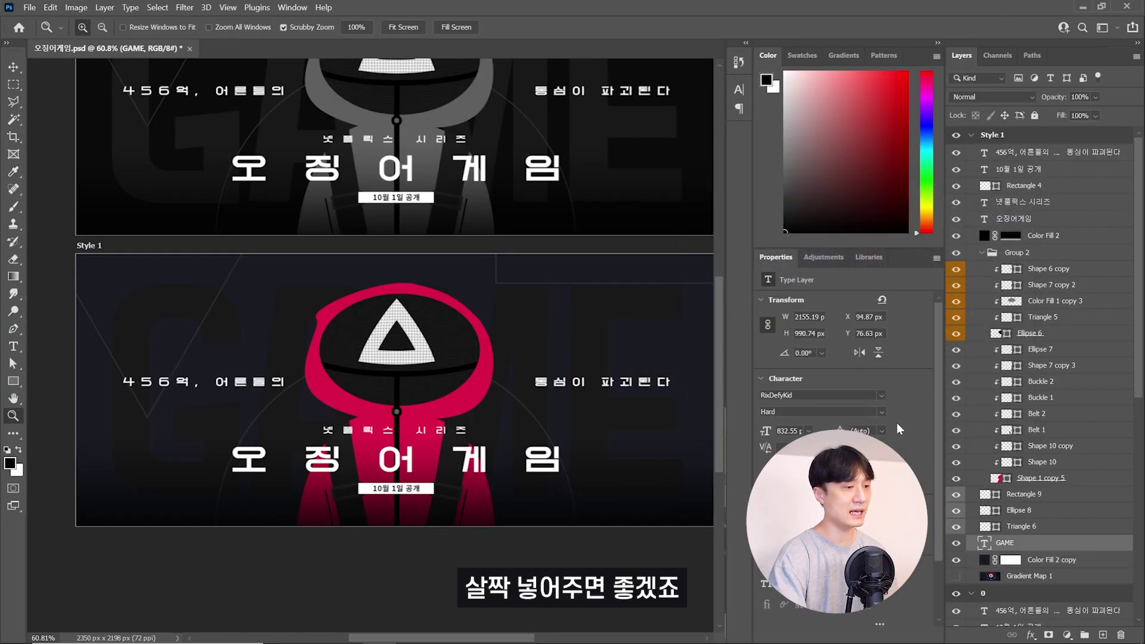
Colour the GAME backdrop text dark blue-grey and the tagline purple 983ce5.
click(859, 481)
click(738, 360)
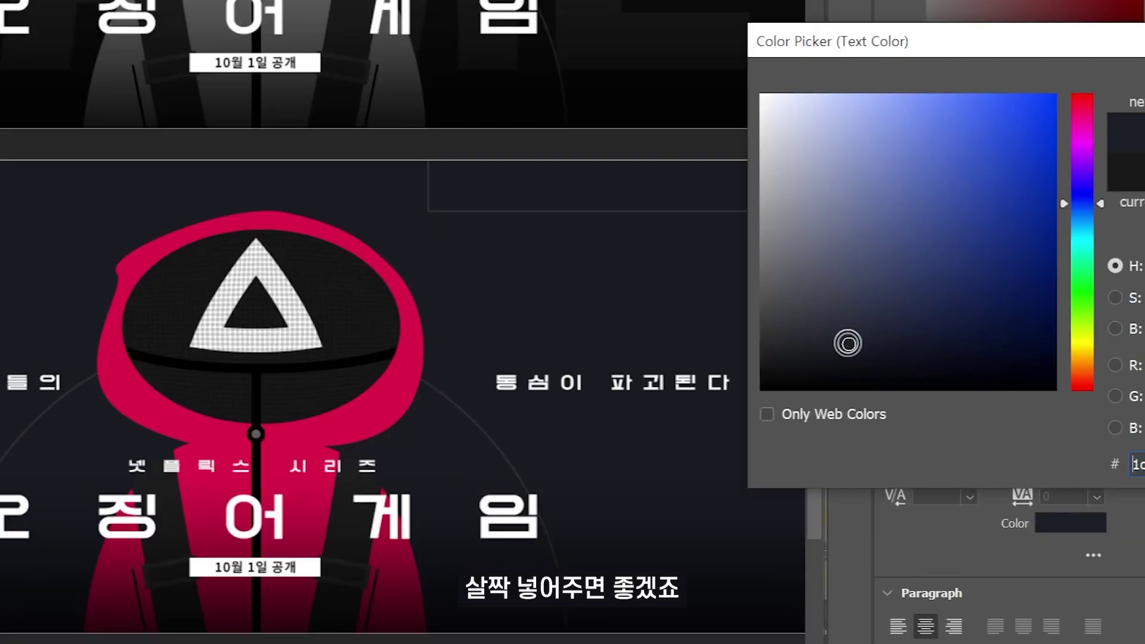
click(847, 338)
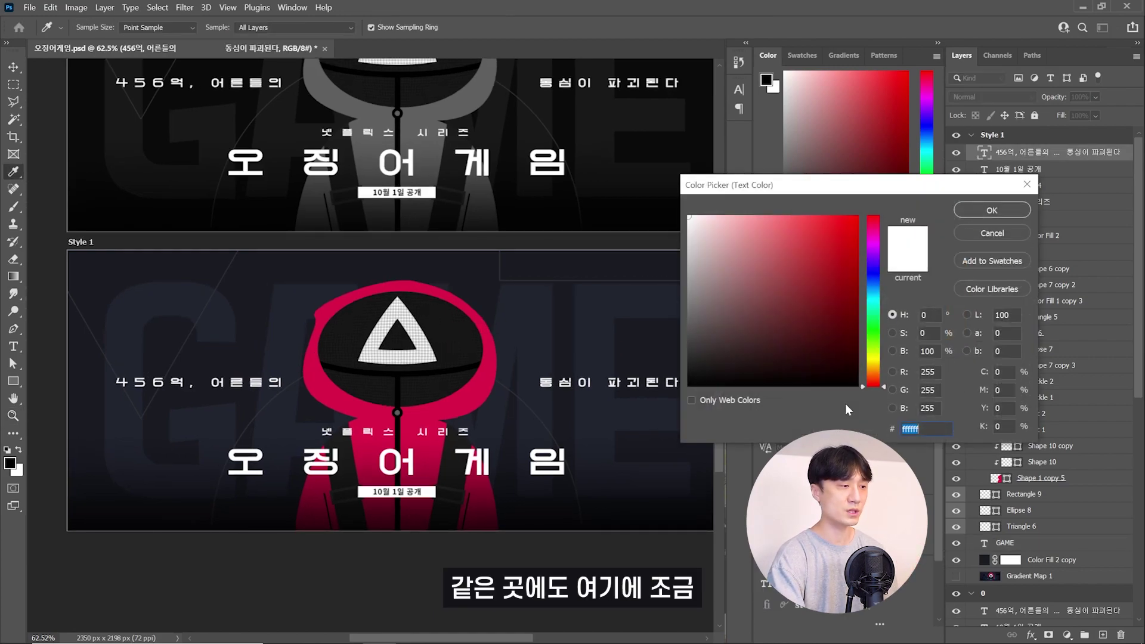
text(8633cd)
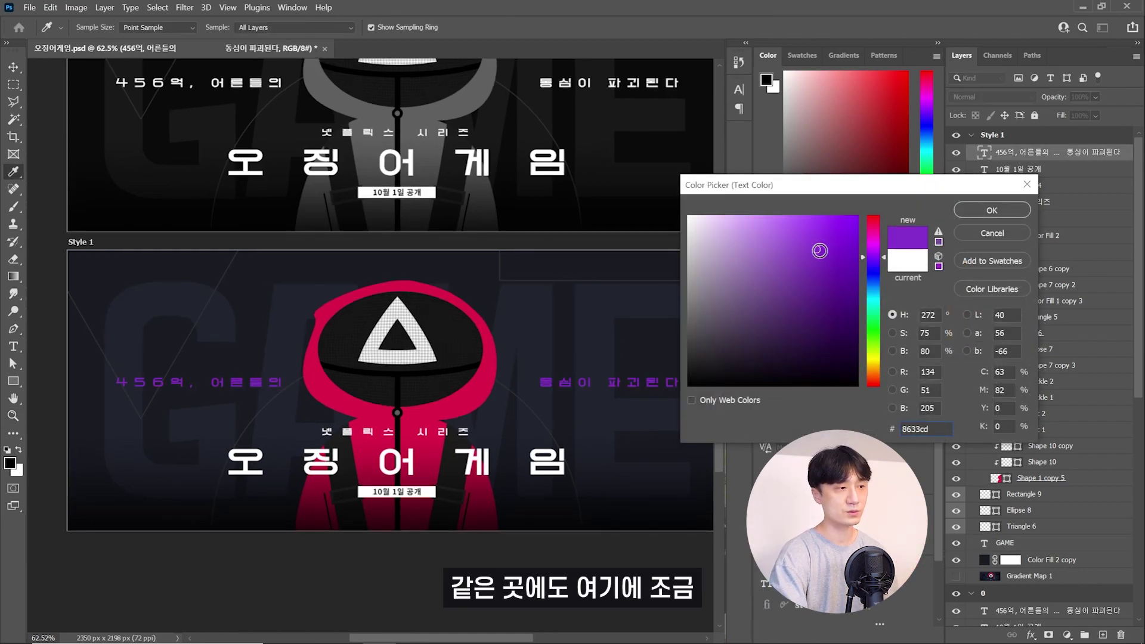
drag(815, 249, 804, 230)
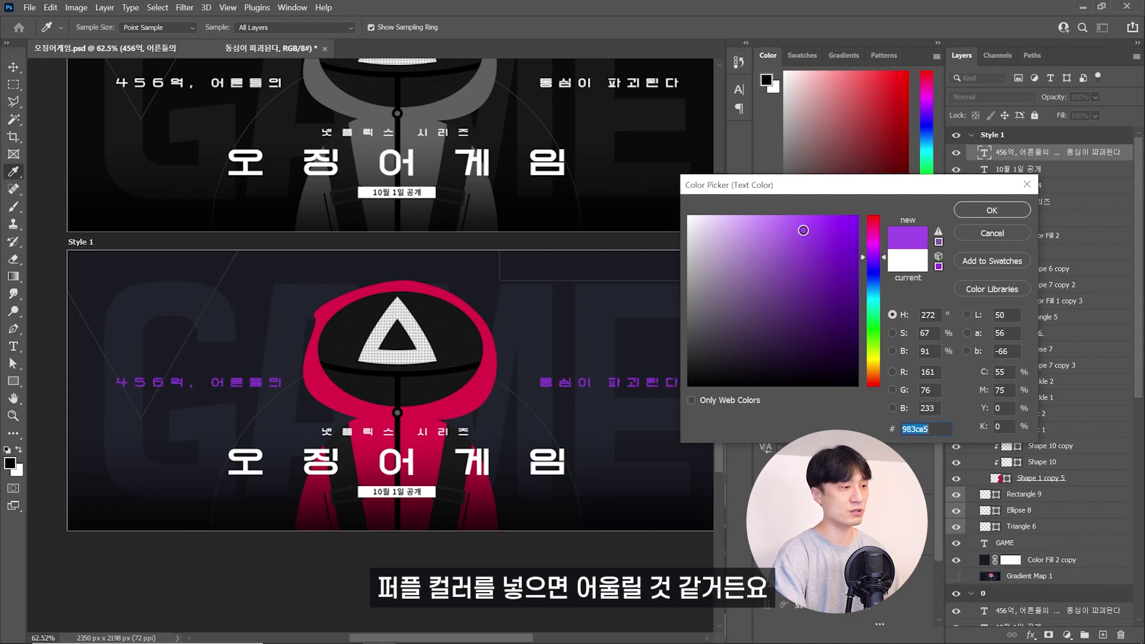
key(Return)
Recolour '456억' in the tagline to the hood's pink-red de1847 and commit the edit.
drag(191, 383, 115, 383)
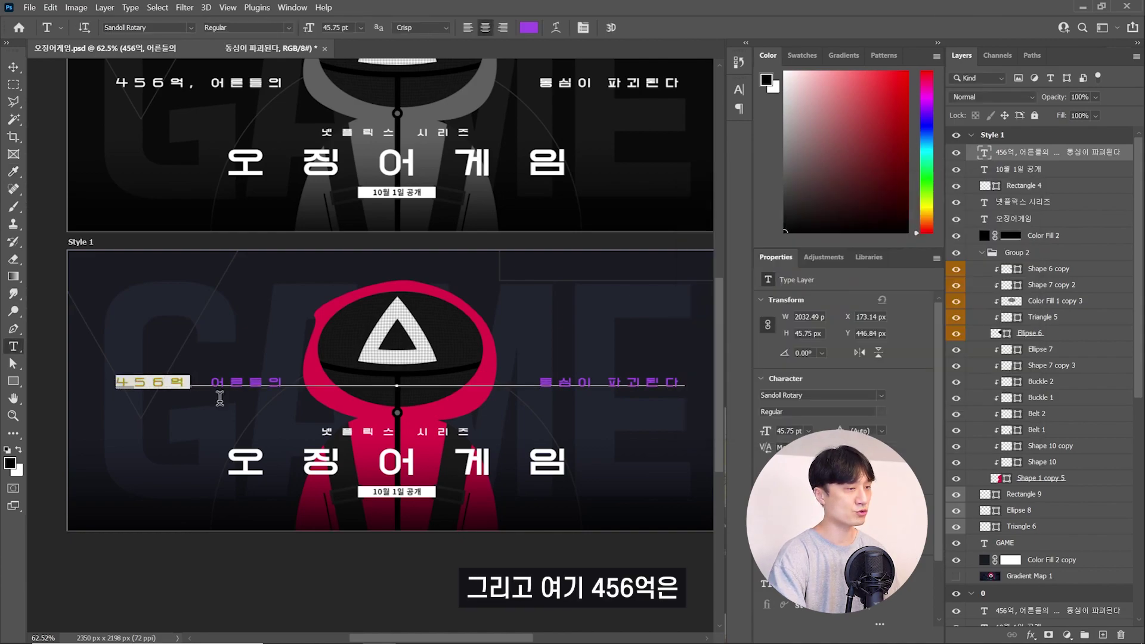
click(529, 28)
click(486, 390)
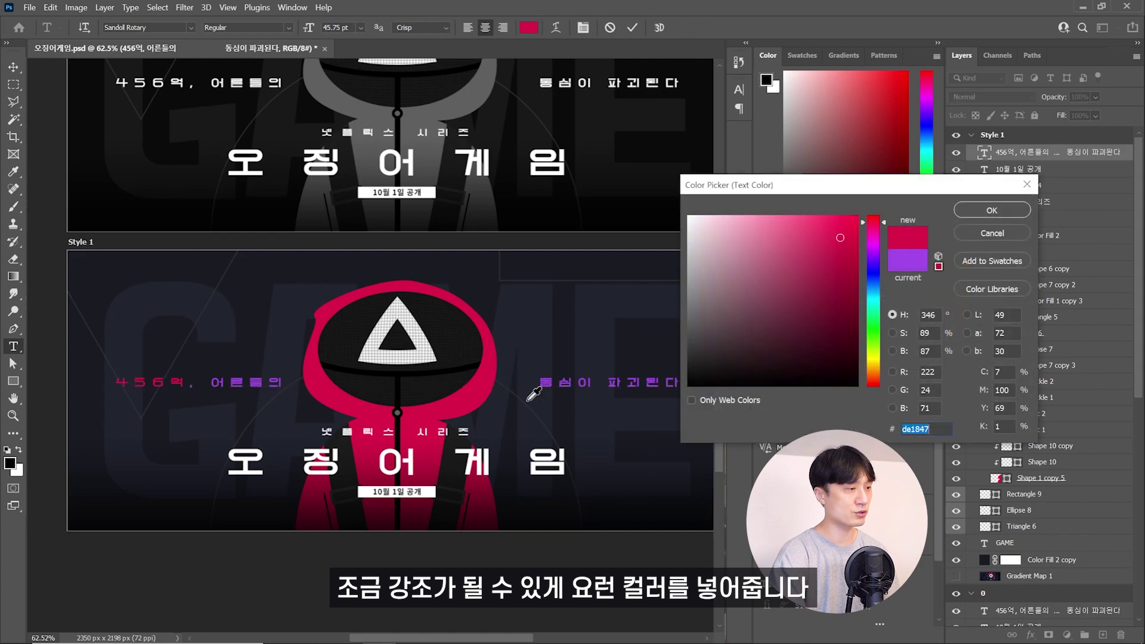
click(975, 219)
key(ctrl+Return)
key(v)
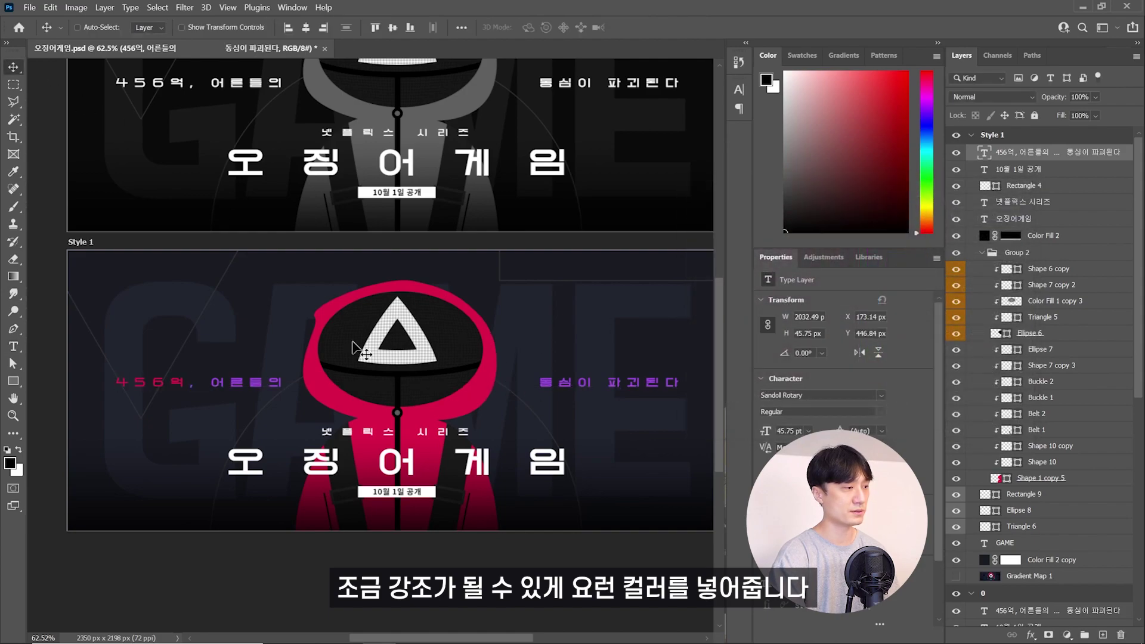
key(z)
drag(493, 361, 480, 361)
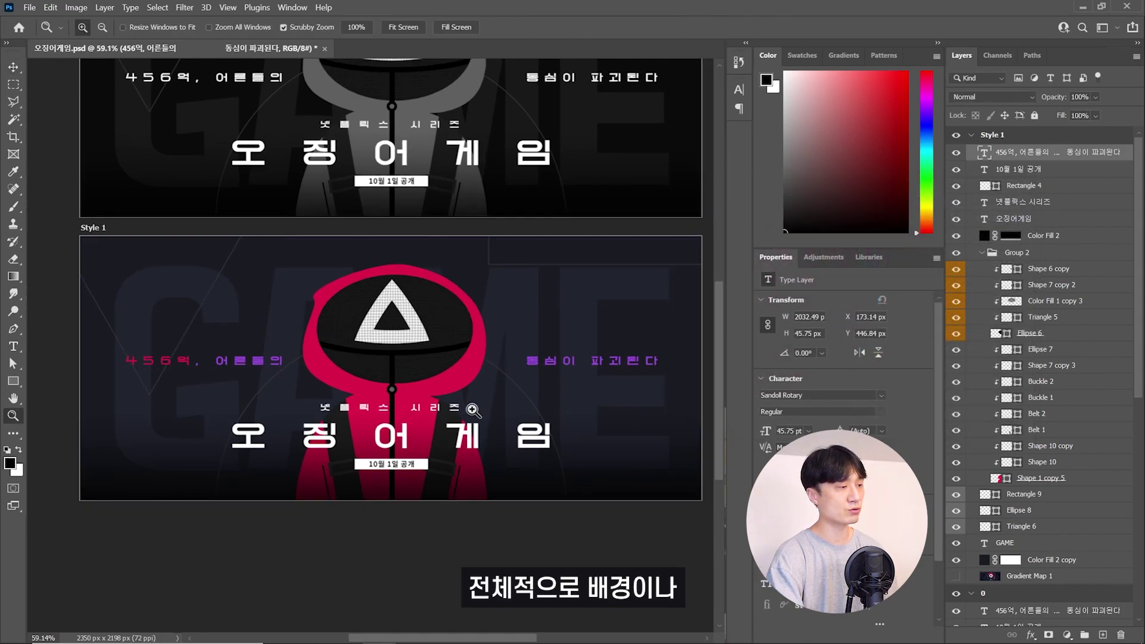
Select the Rectangle 9, Ellipse 8 and Triangle 6 background shape layers together.
drag(467, 433, 471, 484)
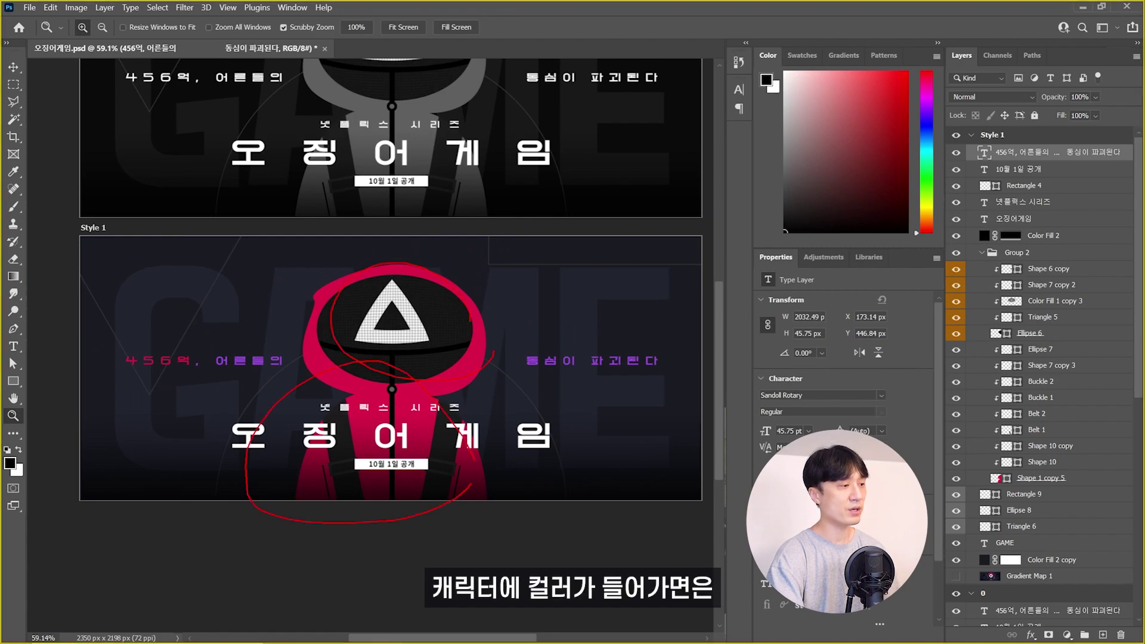
drag(411, 421, 423, 421)
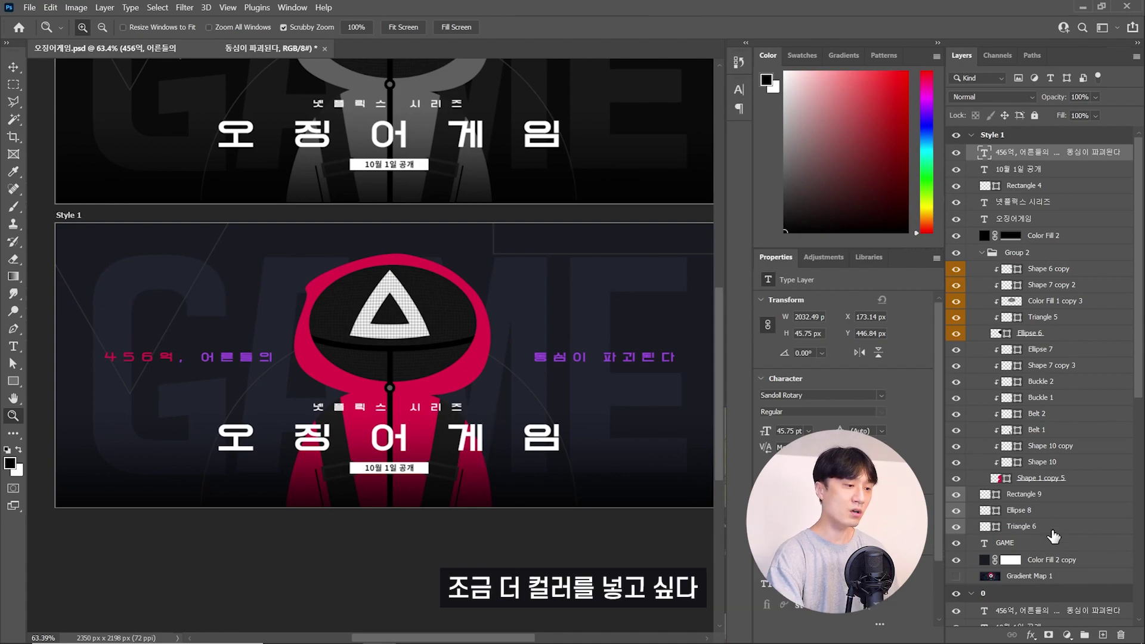
click(1021, 494)
shift+click(1022, 526)
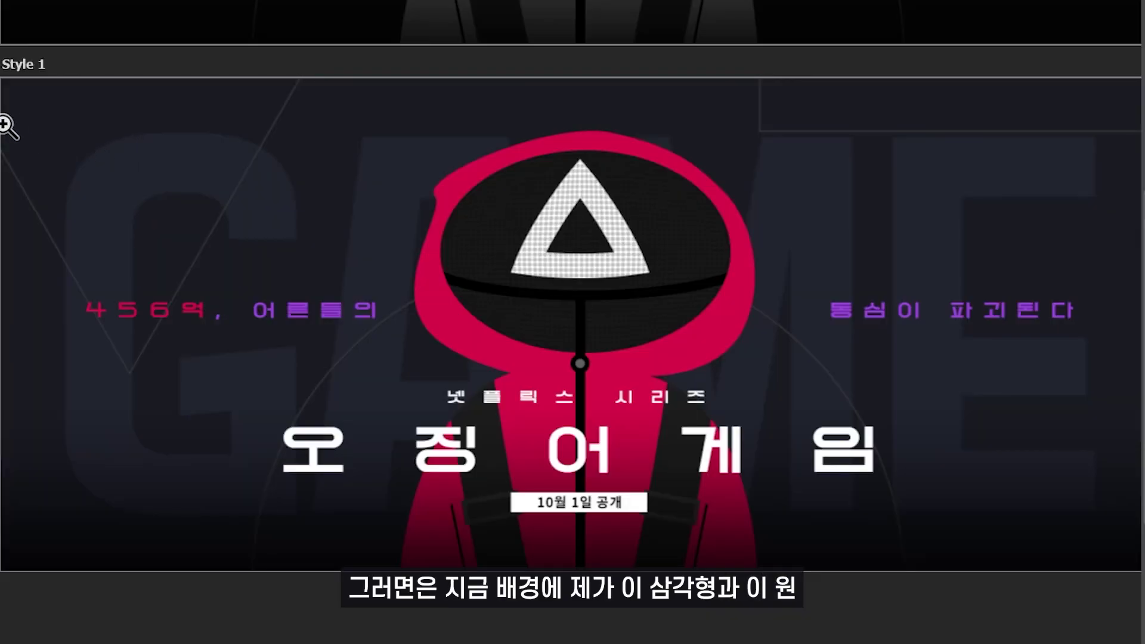
drag(352, 373, 964, 499)
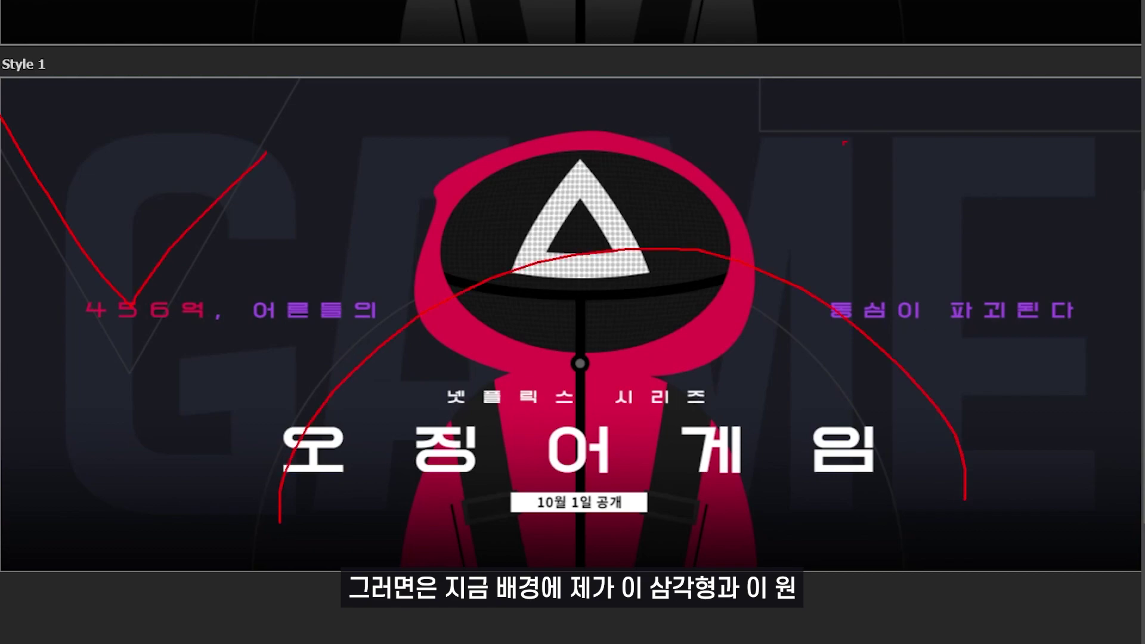
key(Escape)
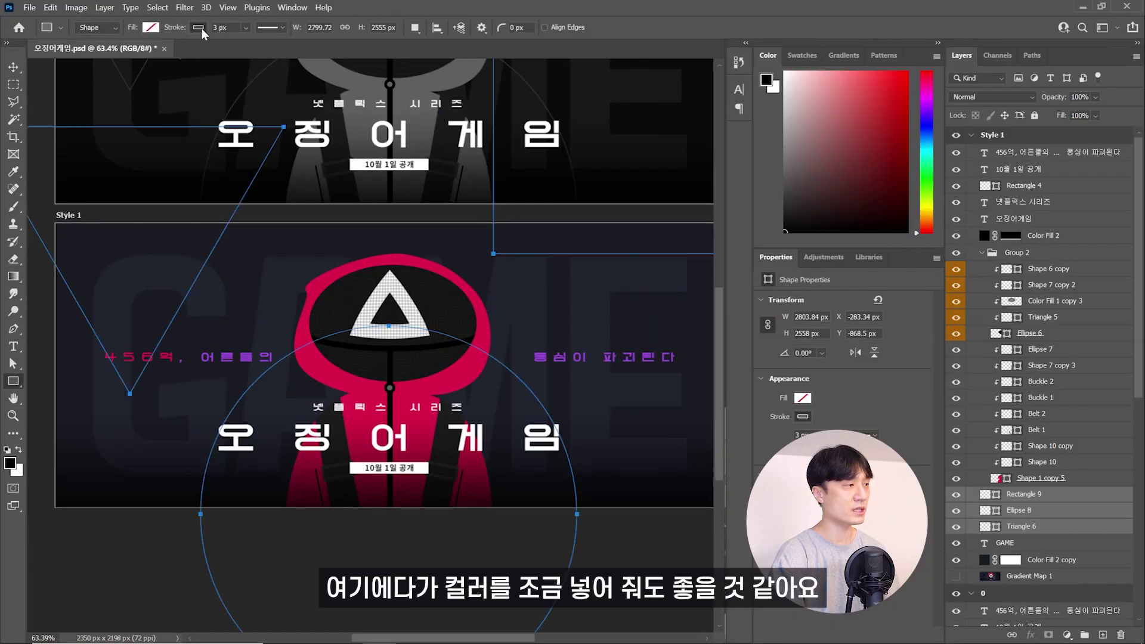
Give the background shapes a hood-red stroke and lower their opacity to 33%.
click(203, 27)
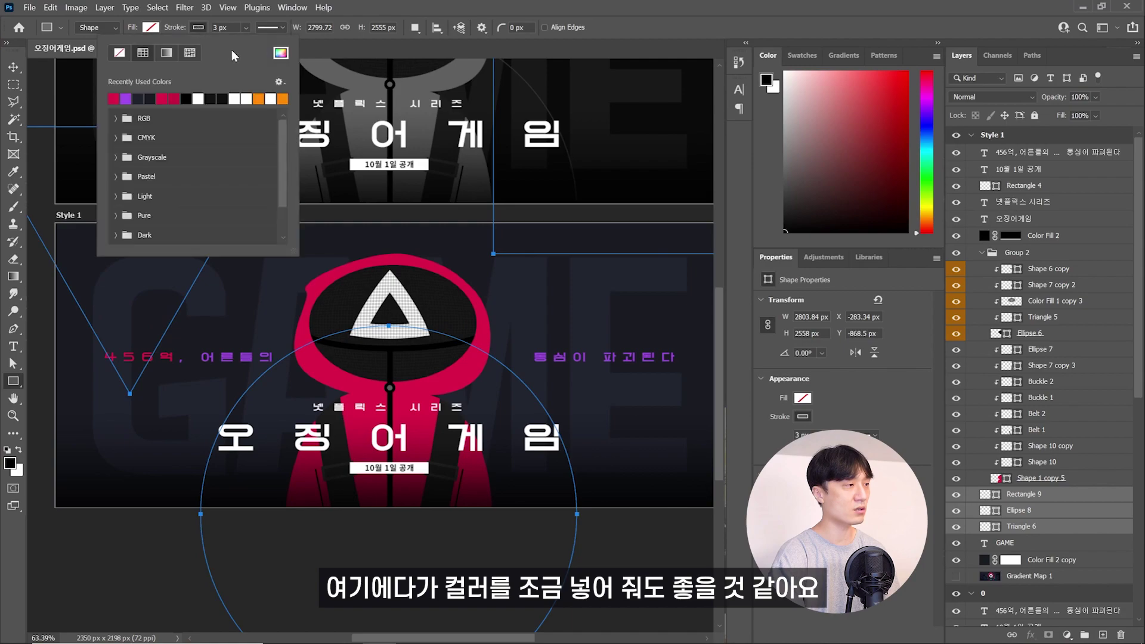
click(280, 53)
click(505, 327)
key(Return)
key(z)
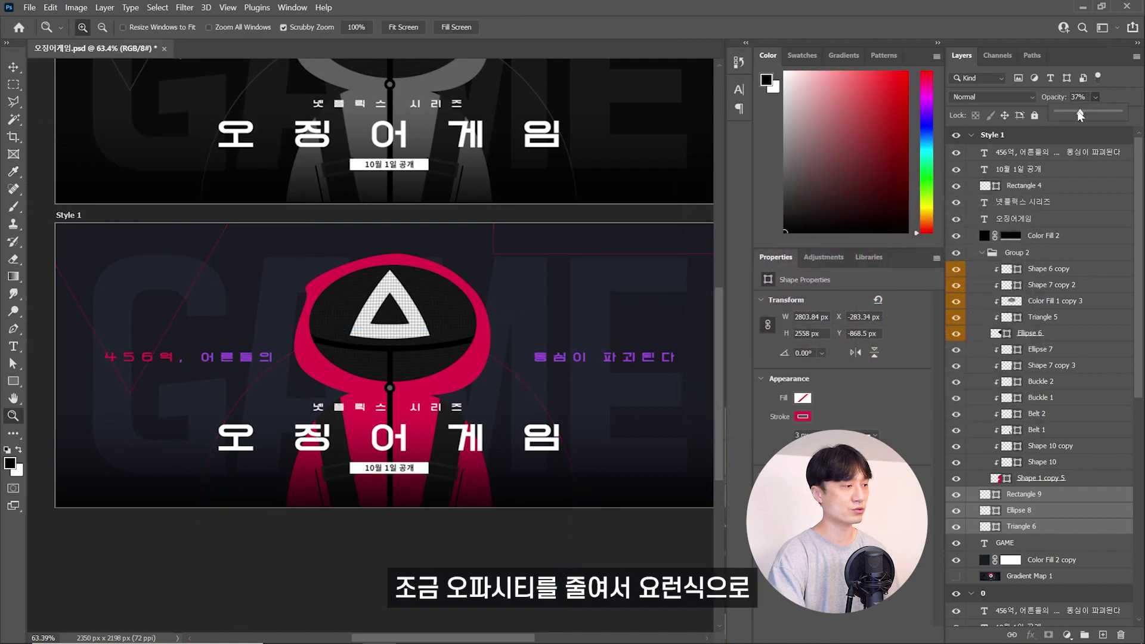
drag(1079, 115, 1079, 115)
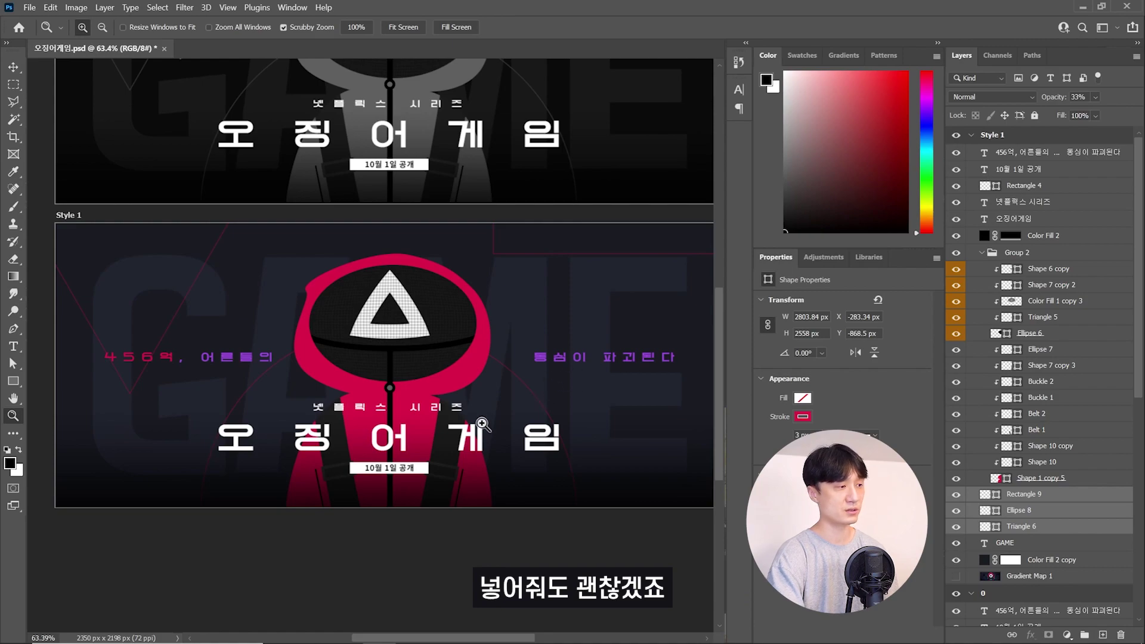
Fill the small zipper-top circle (Ellipse 7) with the hood's red.
click(466, 416)
key(v)
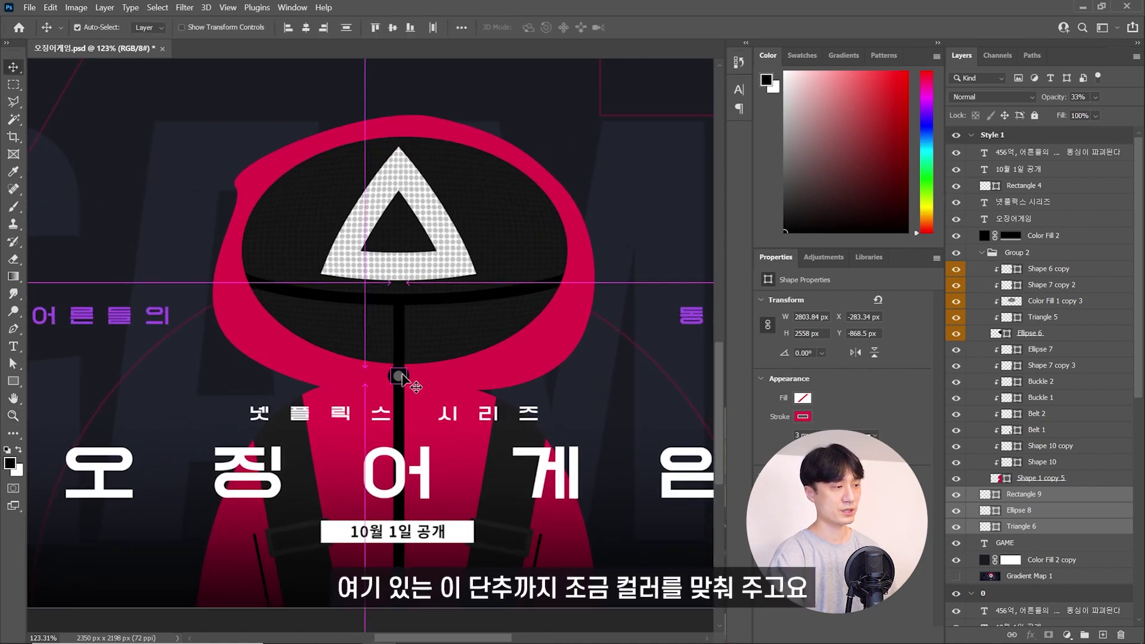
click(997, 349)
double_click(1008, 357)
click(496, 369)
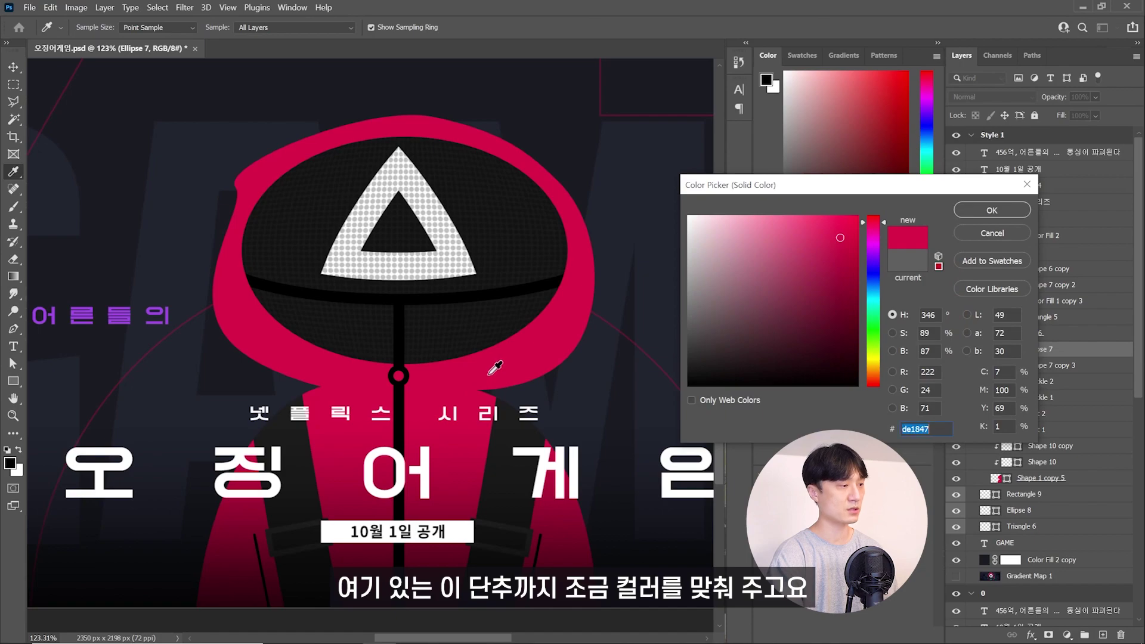
key(Return)
key(z)
drag(505, 416, 471, 426)
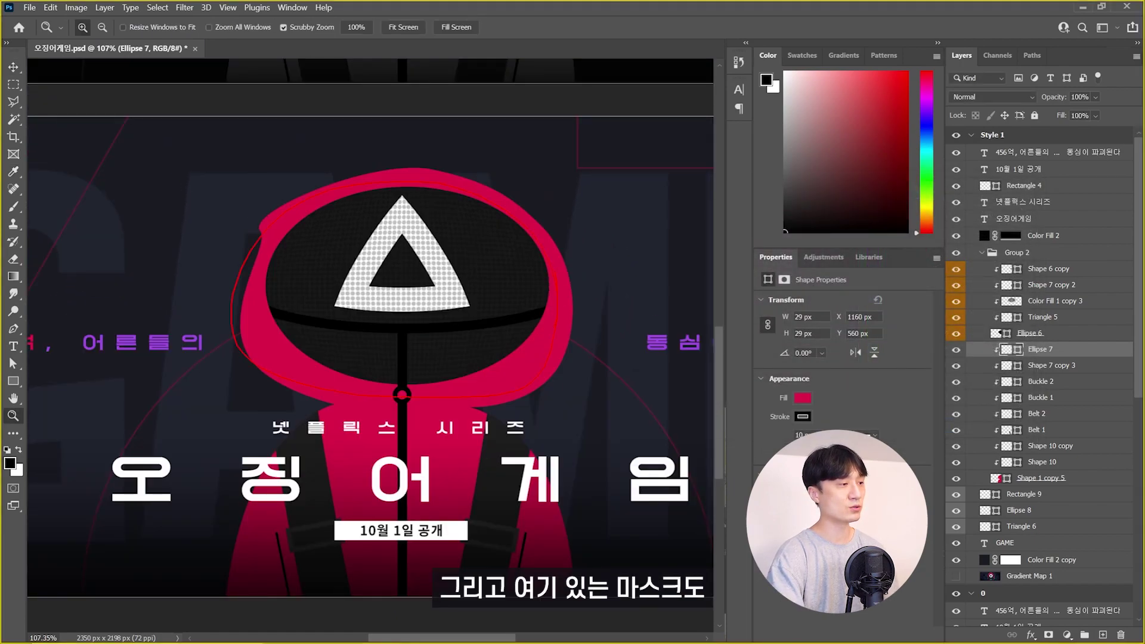
Give the mask oval (Ellipse 6) a dark navy fill.
click(1033, 335)
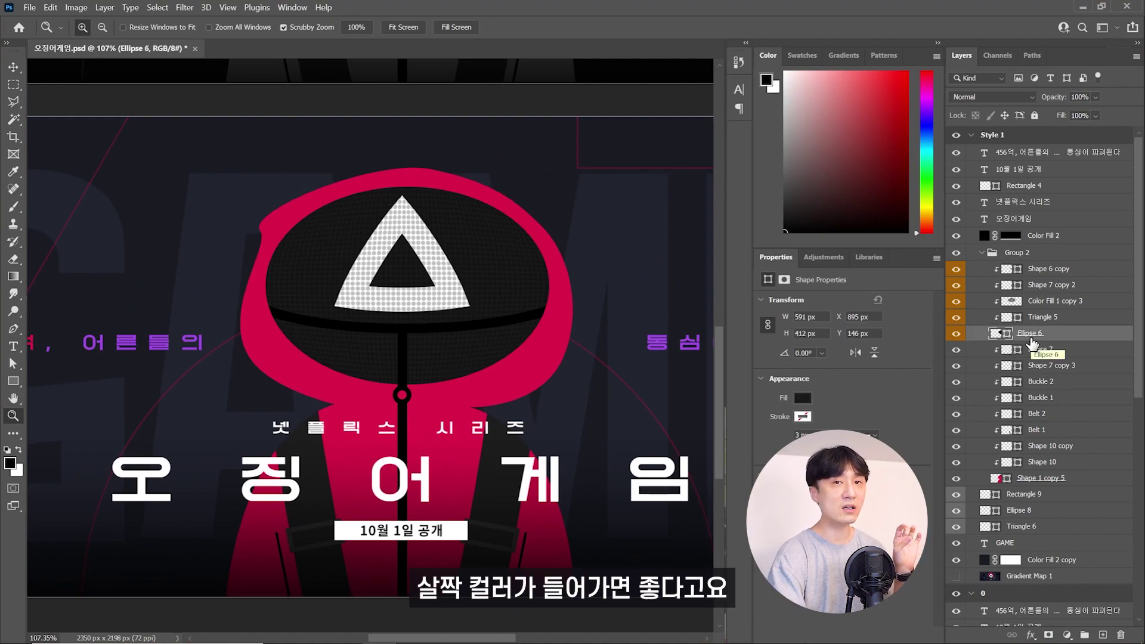
double_click(1002, 336)
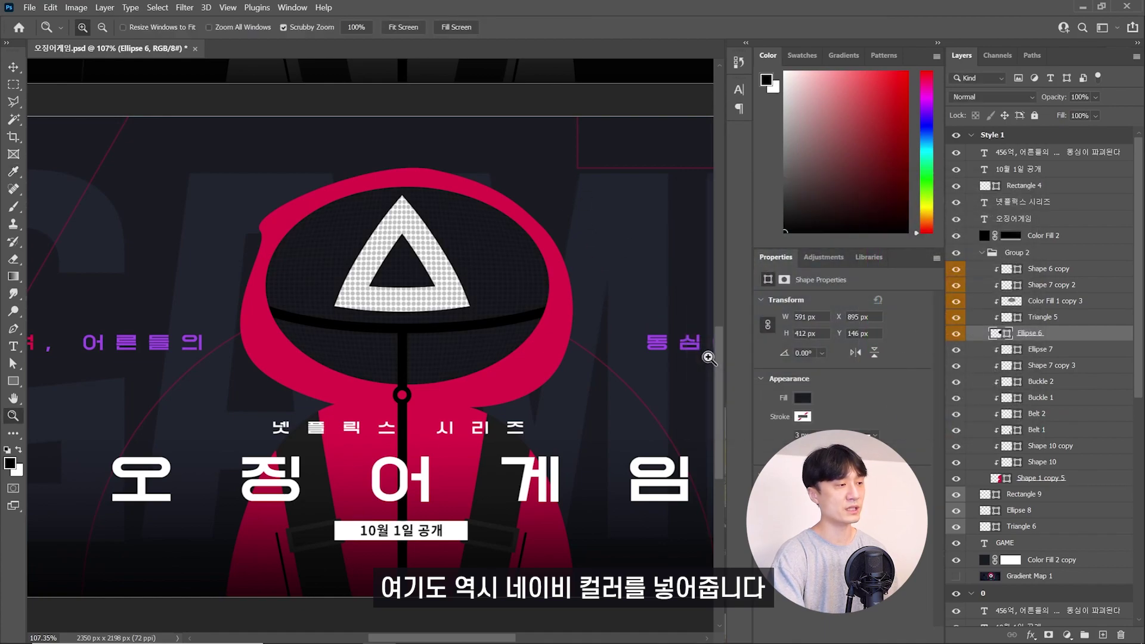
key(Return)
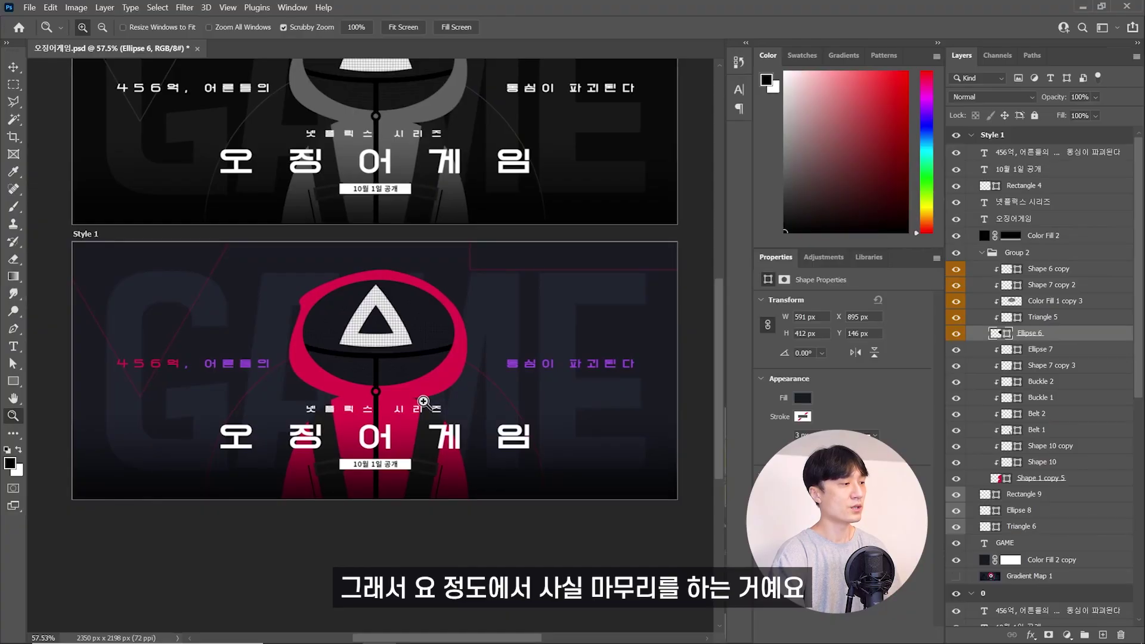
Alt-drag the Style 1 artboard downward to create the Style 2 copy beneath it.
drag(423, 401, 440, 414)
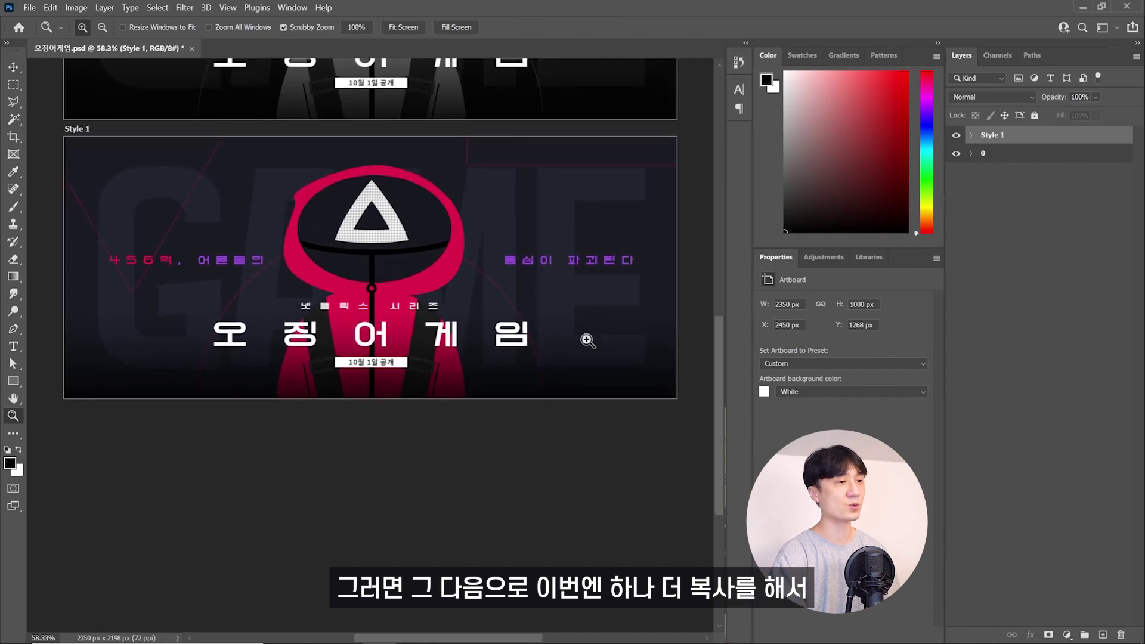
key(v)
drag(504, 358, 303, 302)
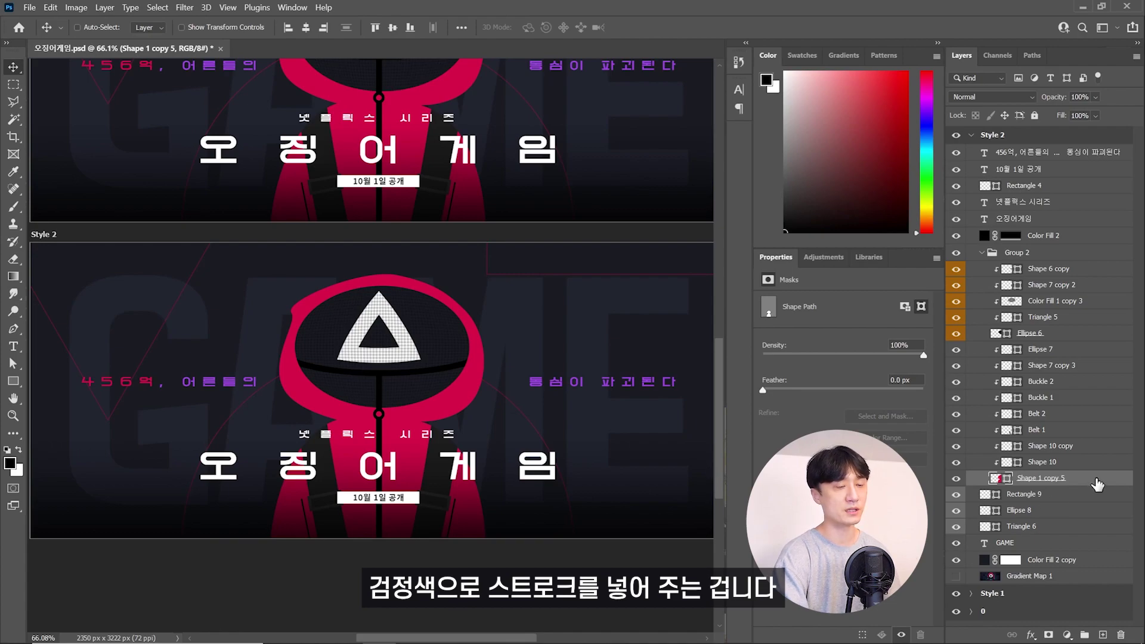
Add a 5 px centre-positioned stroke effect to the hood shape.
double_click(1097, 480)
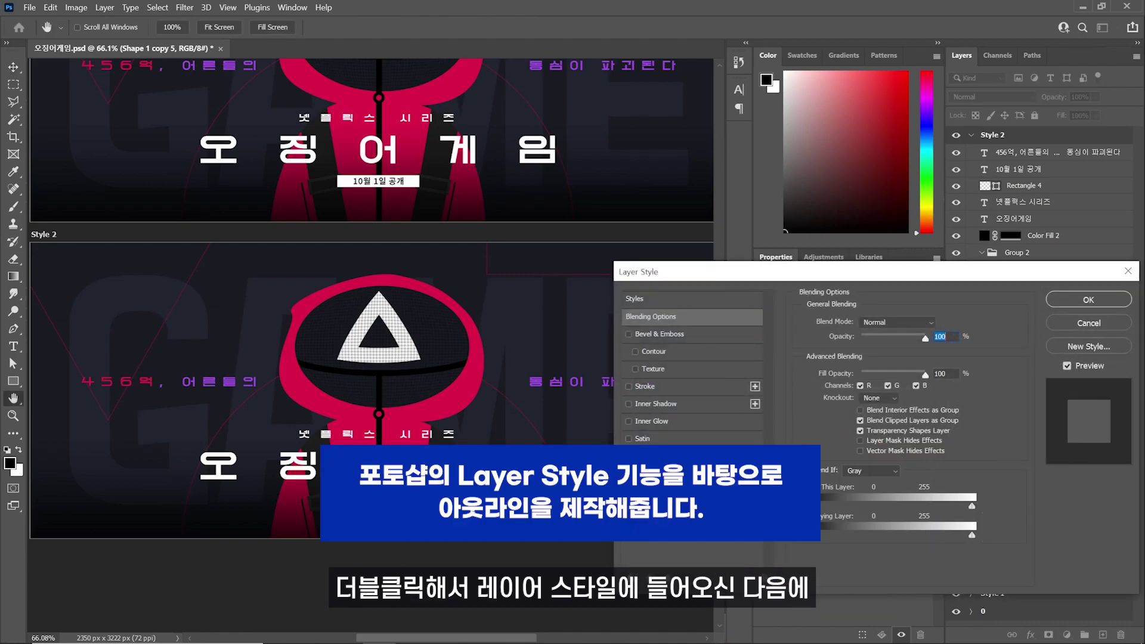
click(645, 387)
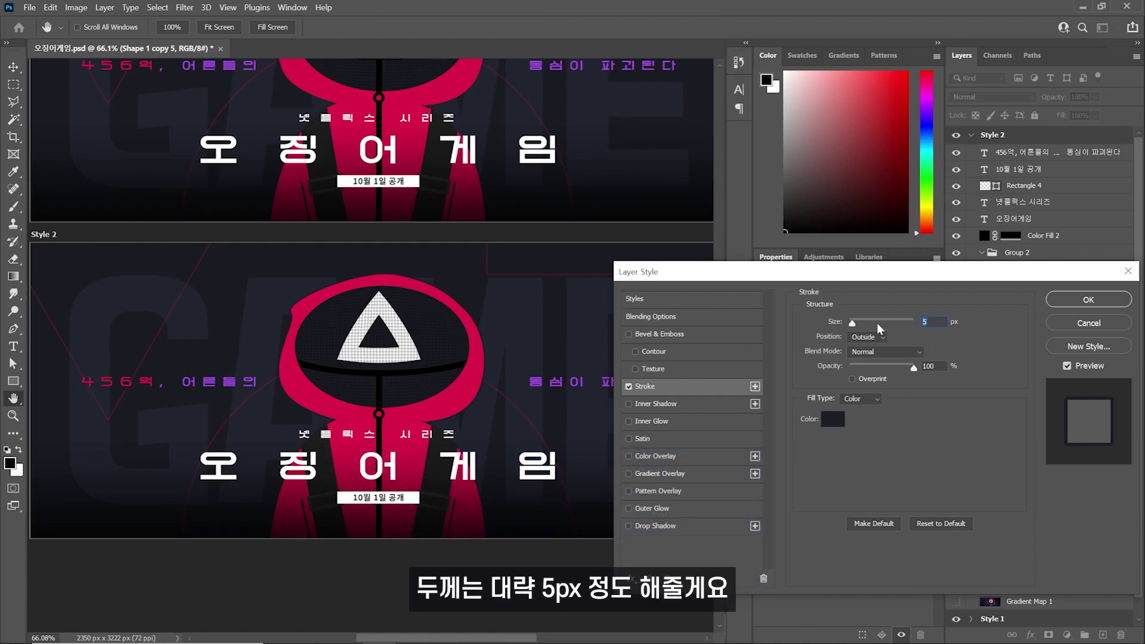
click(885, 337)
click(865, 370)
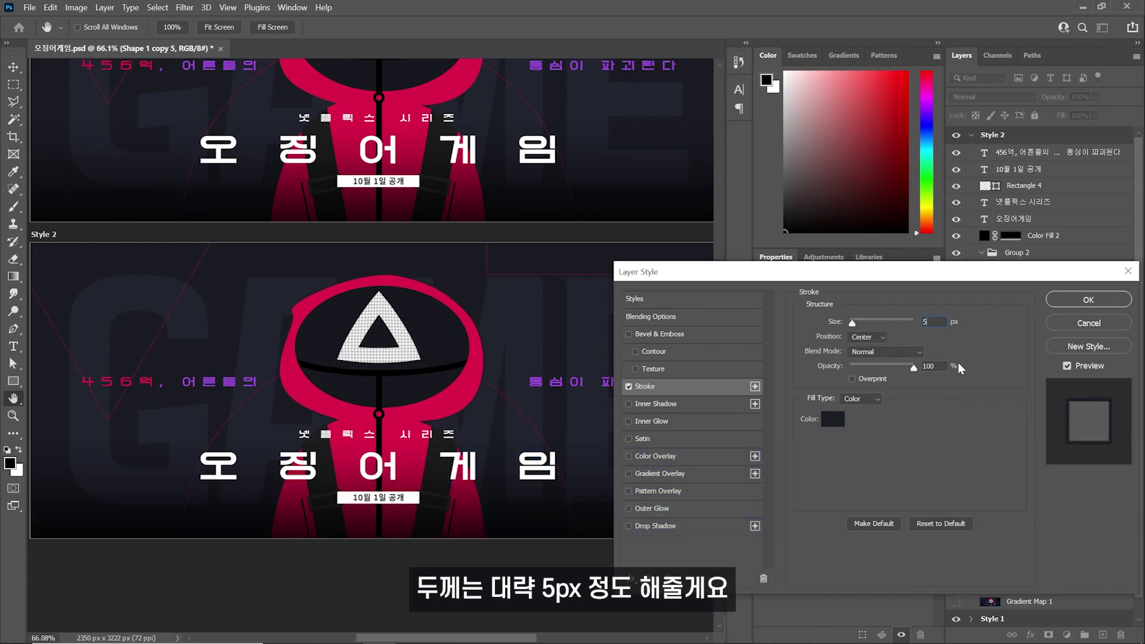
click(1062, 302)
key(z)
drag(493, 426, 508, 419)
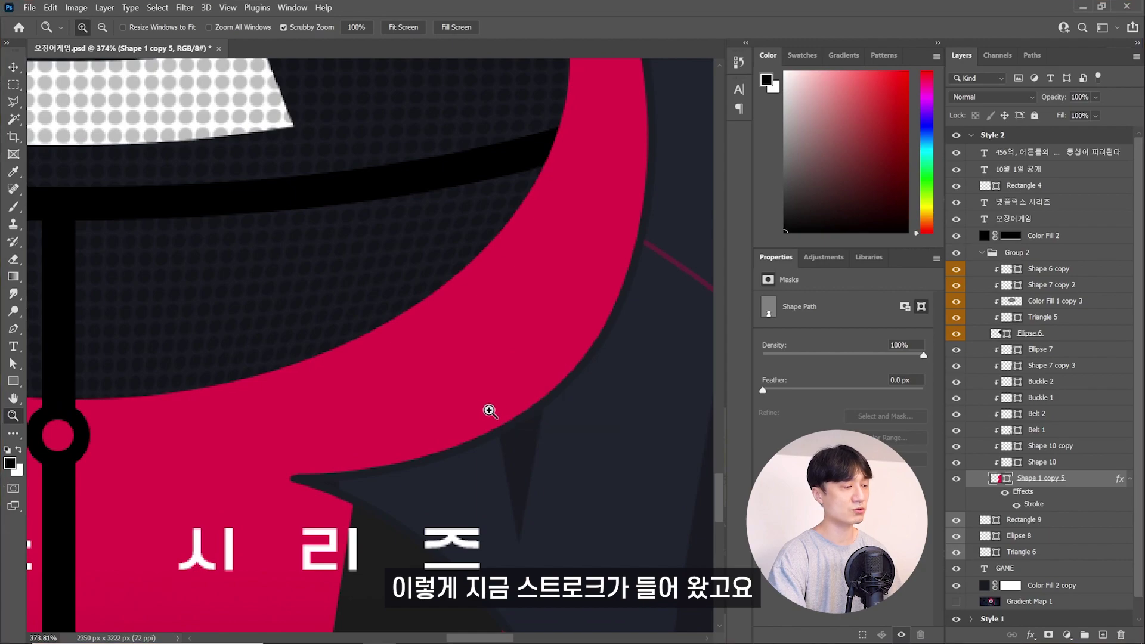
Copy the hood's stroke onto the mask oval, both belts and the buckles.
scroll(485, 409, down, 3)
scroll(477, 388, down, 2)
scroll(470, 374, down, 1)
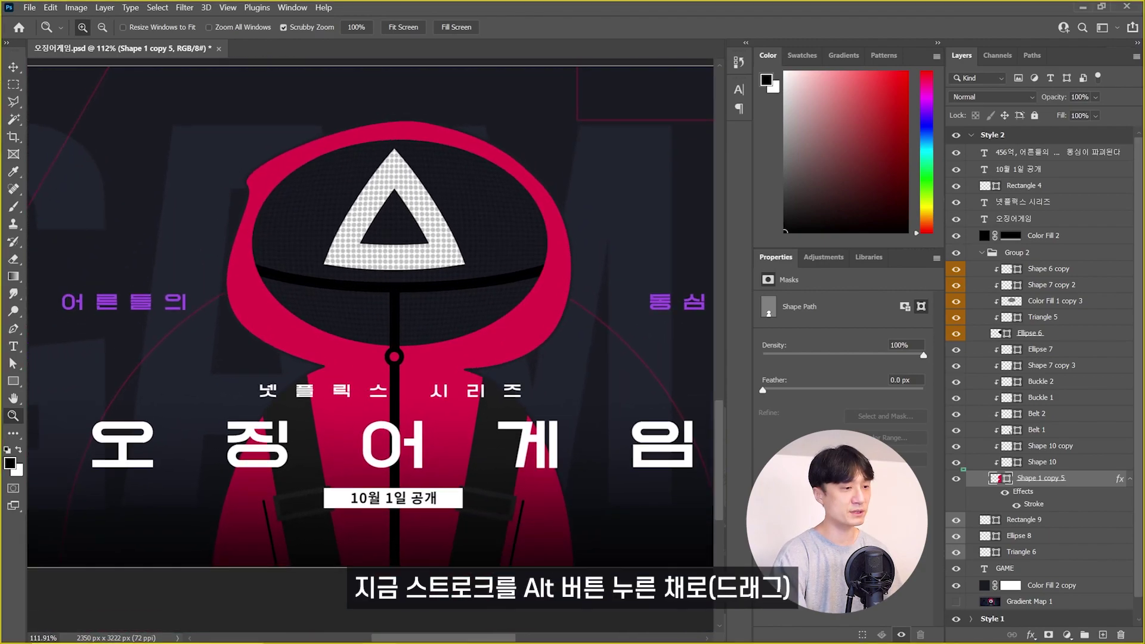
drag(1034, 504, 1041, 334)
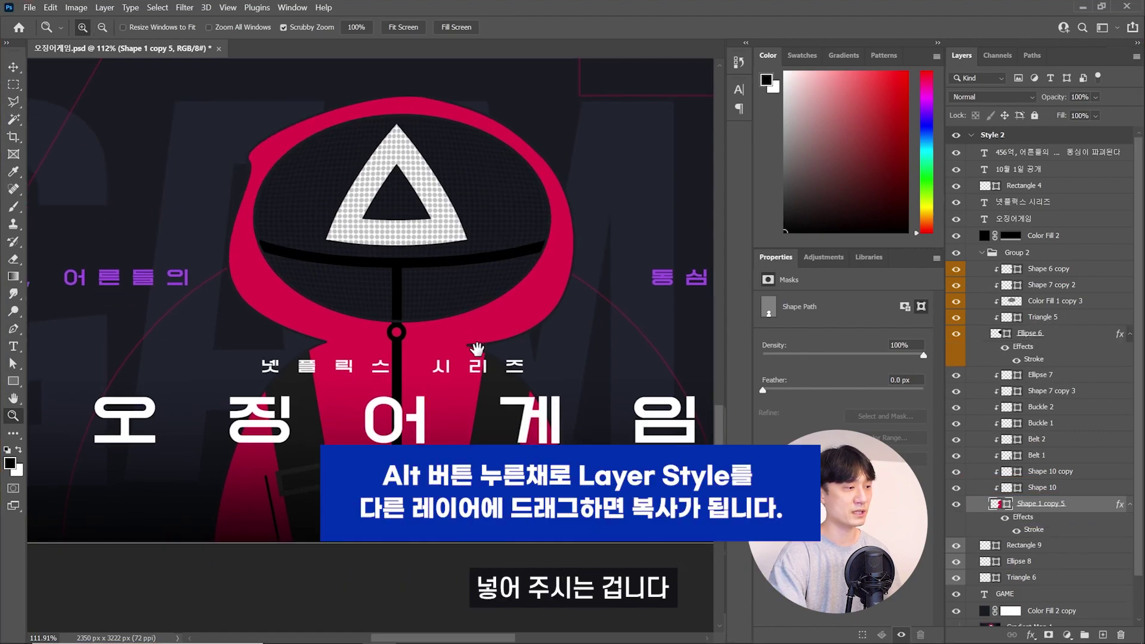
click(1031, 332)
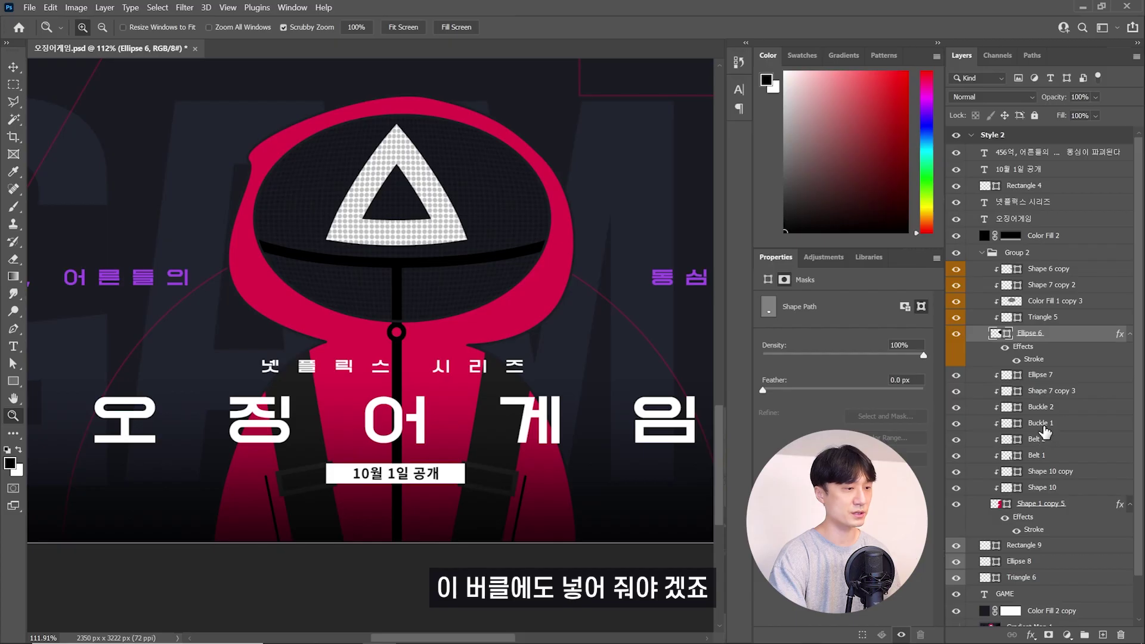
click(1041, 407)
shift+click(1041, 439)
drag(1034, 529, 1033, 519)
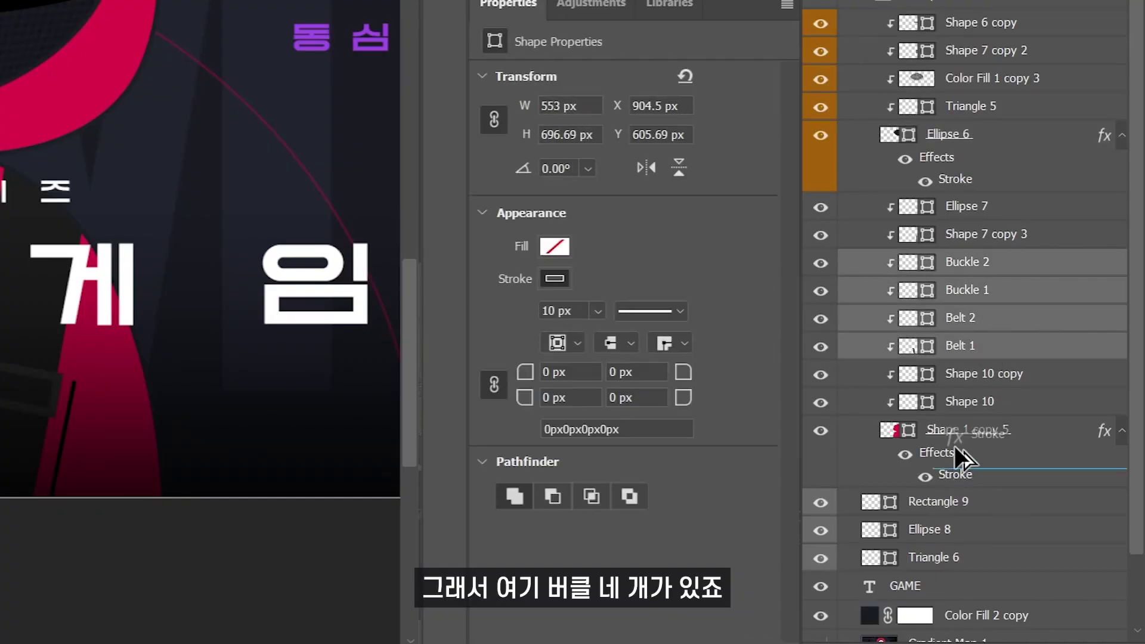
drag(954, 445, 954, 349)
drag(970, 394, 975, 313)
mouse_move(966, 373)
mouse_down()
mouse_move(985, 303)
mouse_move(978, 266)
mouse_up()
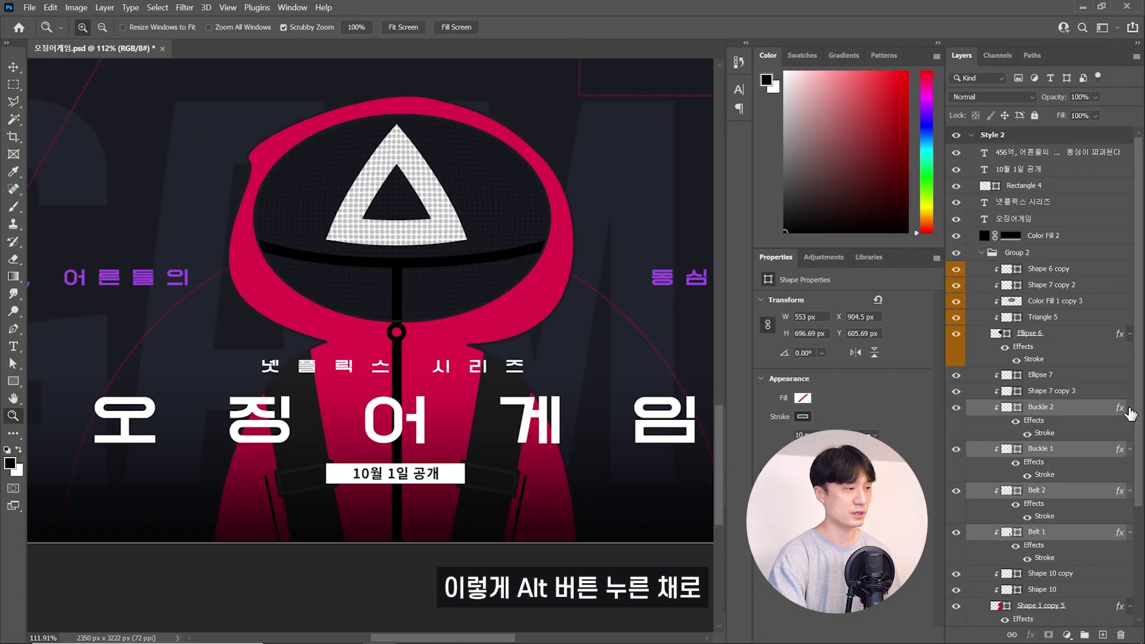
click(1130, 408)
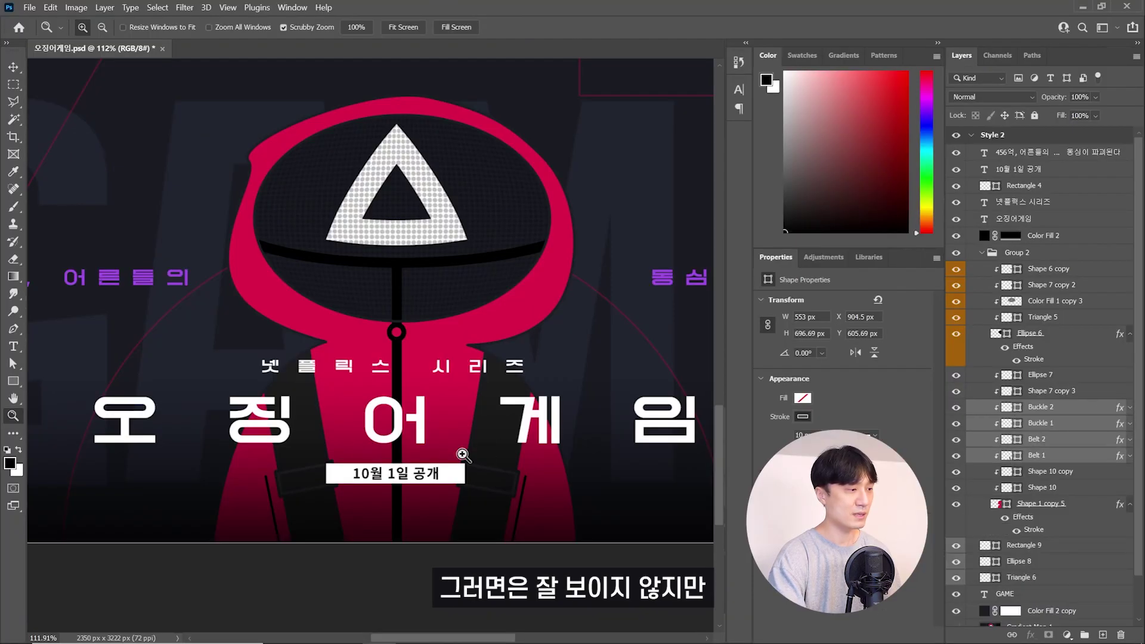
Copy the stroke onto the 넷플릭스 시리즈 and 오징어게임 title texts.
drag(289, 490, 328, 486)
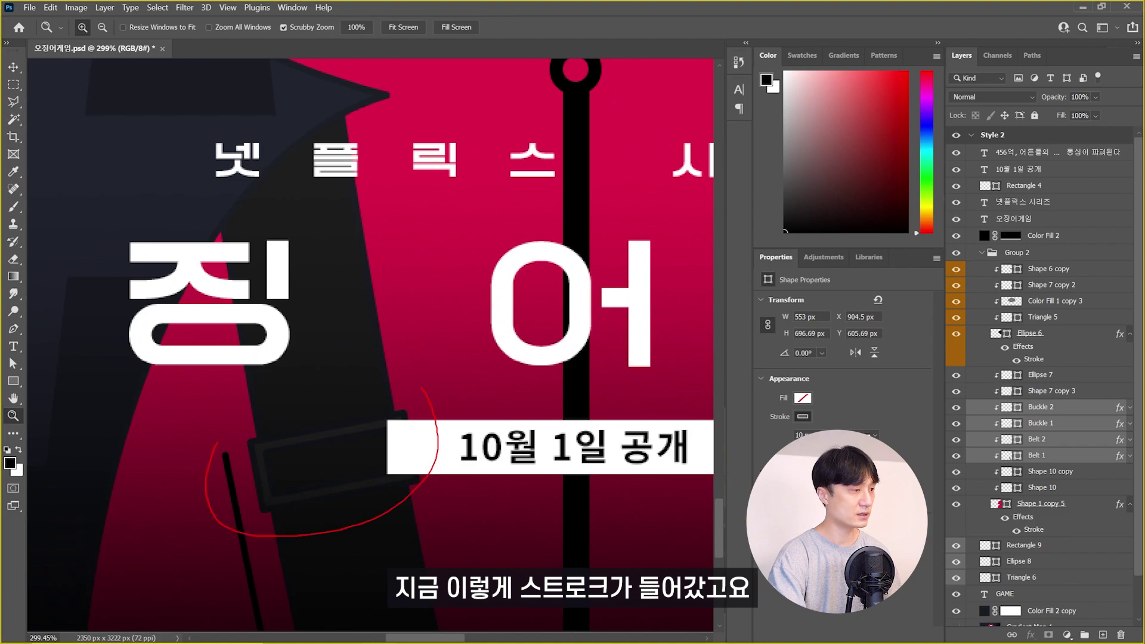
drag(494, 363, 380, 411)
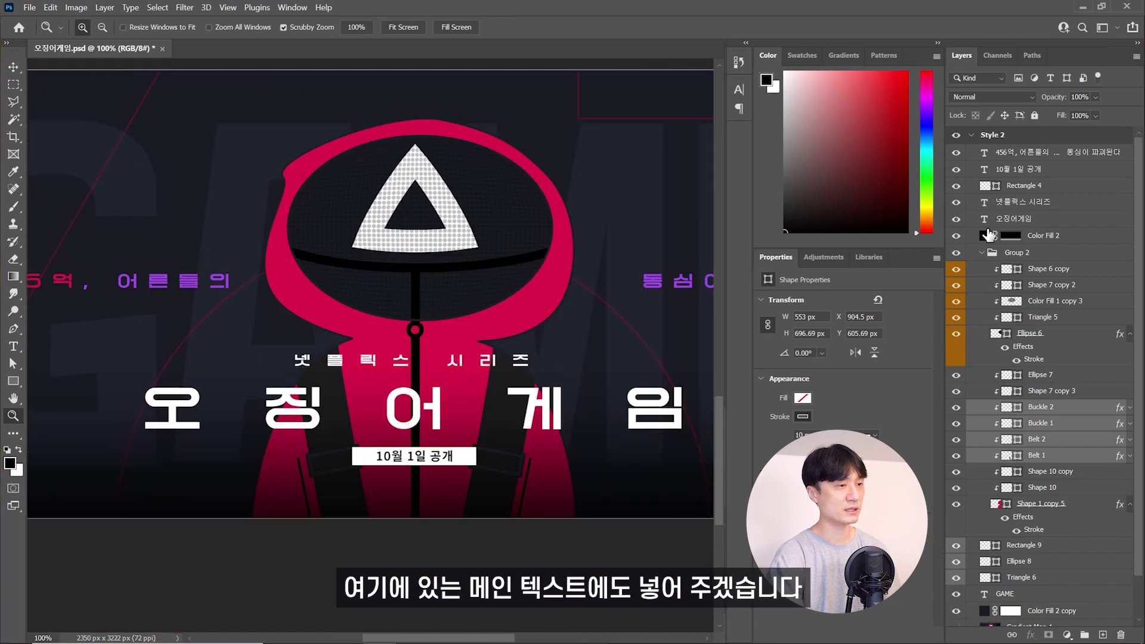
click(1014, 218)
drag(1023, 516, 1026, 219)
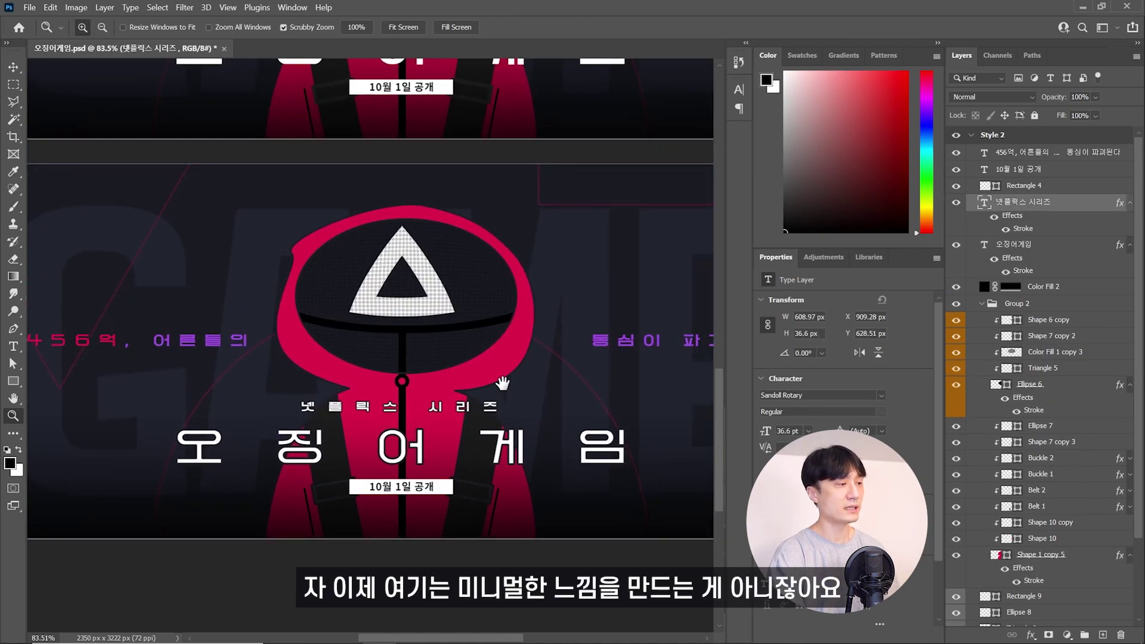
scroll(497, 371, down, 1)
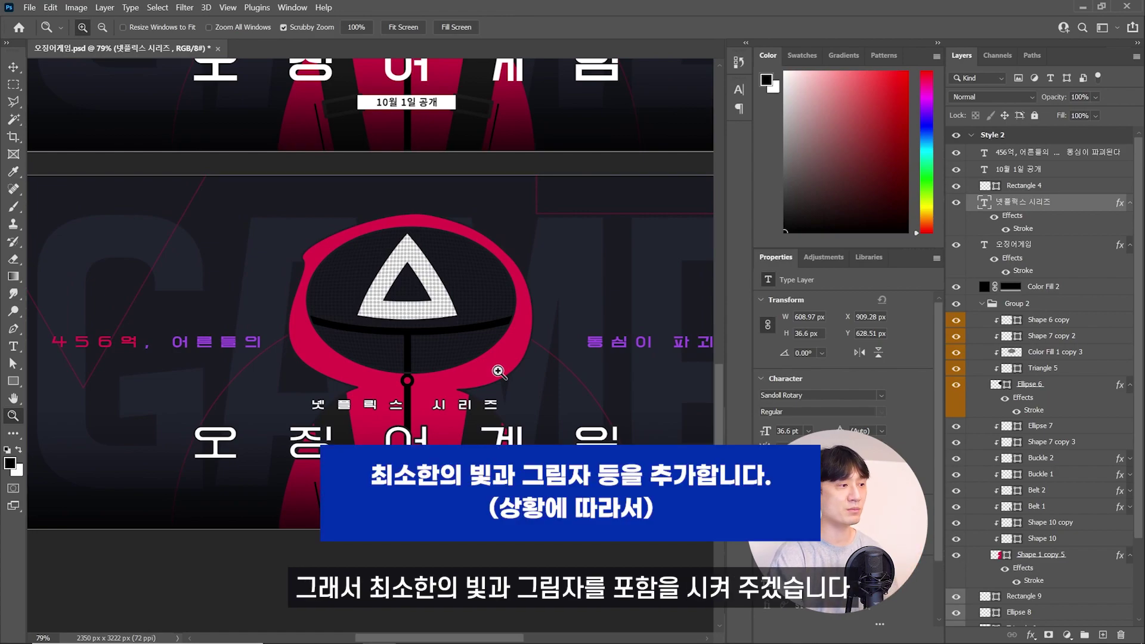
Give the hood an inner shadow at 0°, colour 601b2b, distance 83 px.
ctrl+click(309, 329)
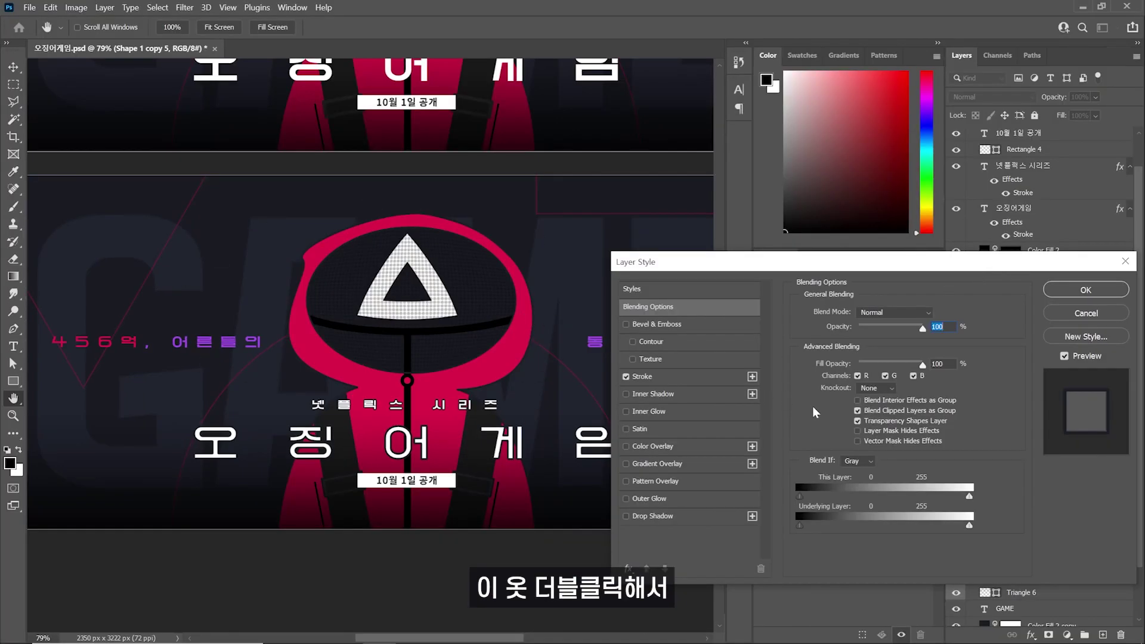
click(654, 395)
click(880, 352)
text(0)
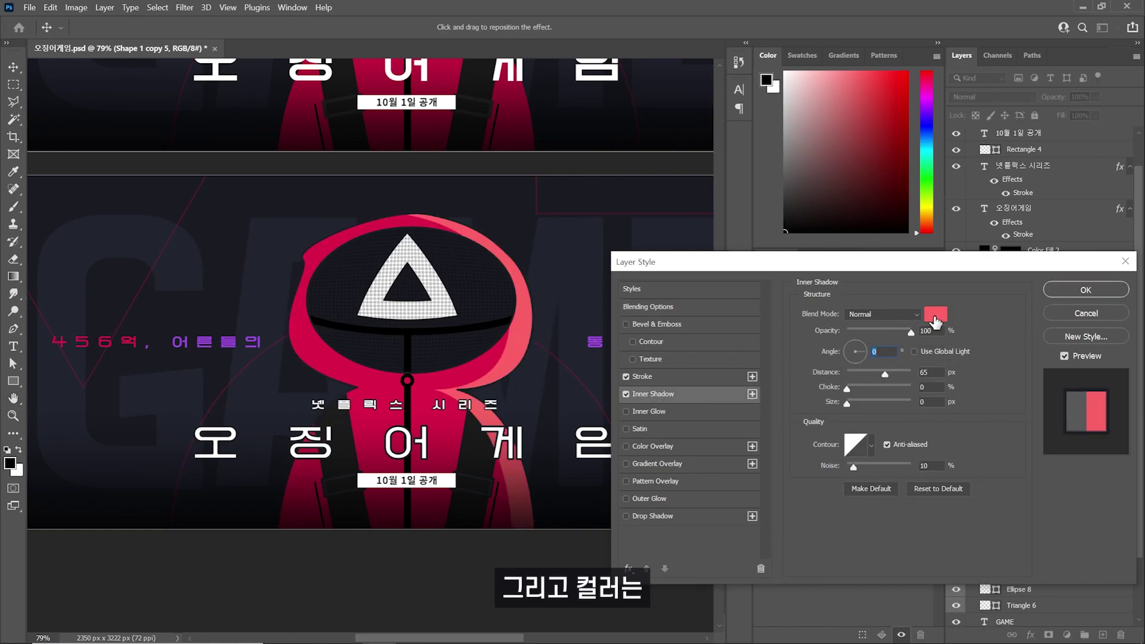
click(935, 314)
click(482, 360)
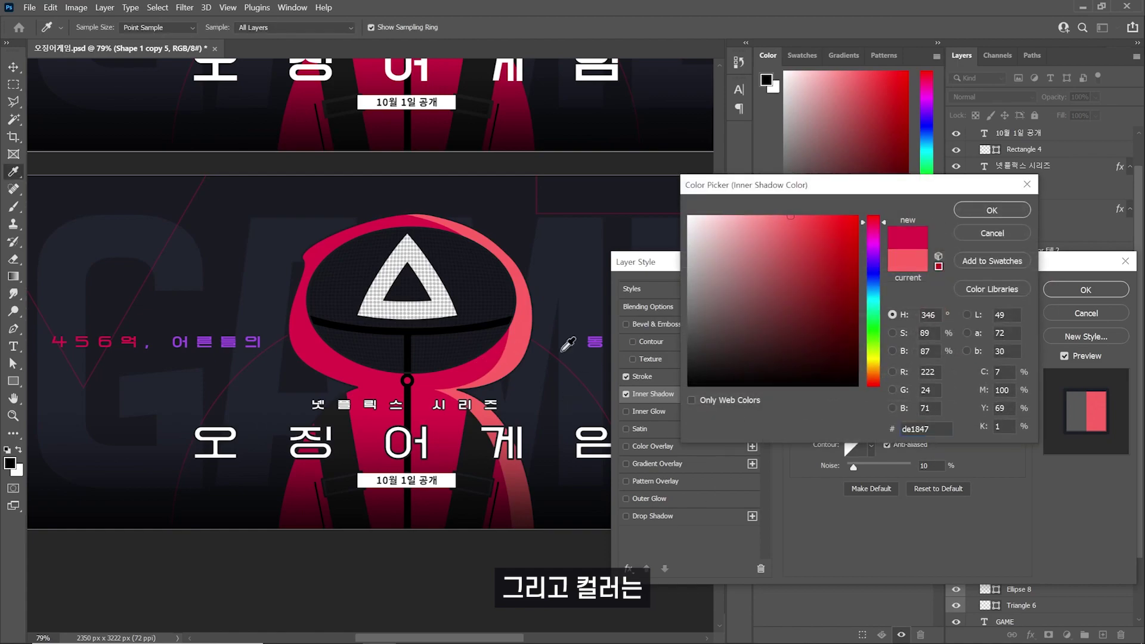
click(786, 350)
drag(804, 342, 810, 321)
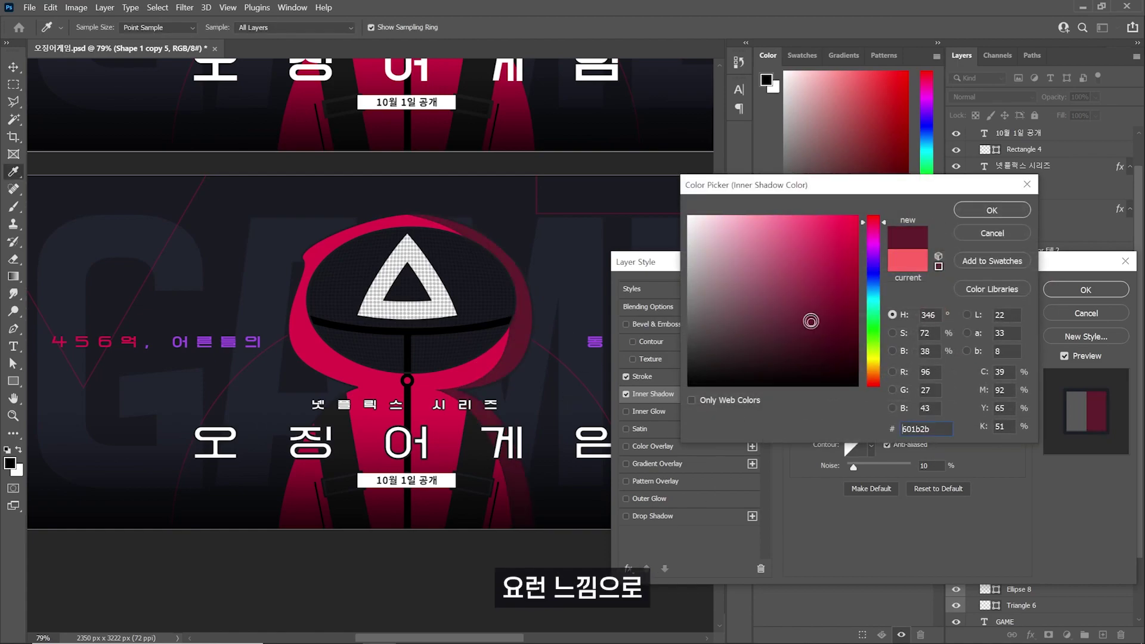
key(Return)
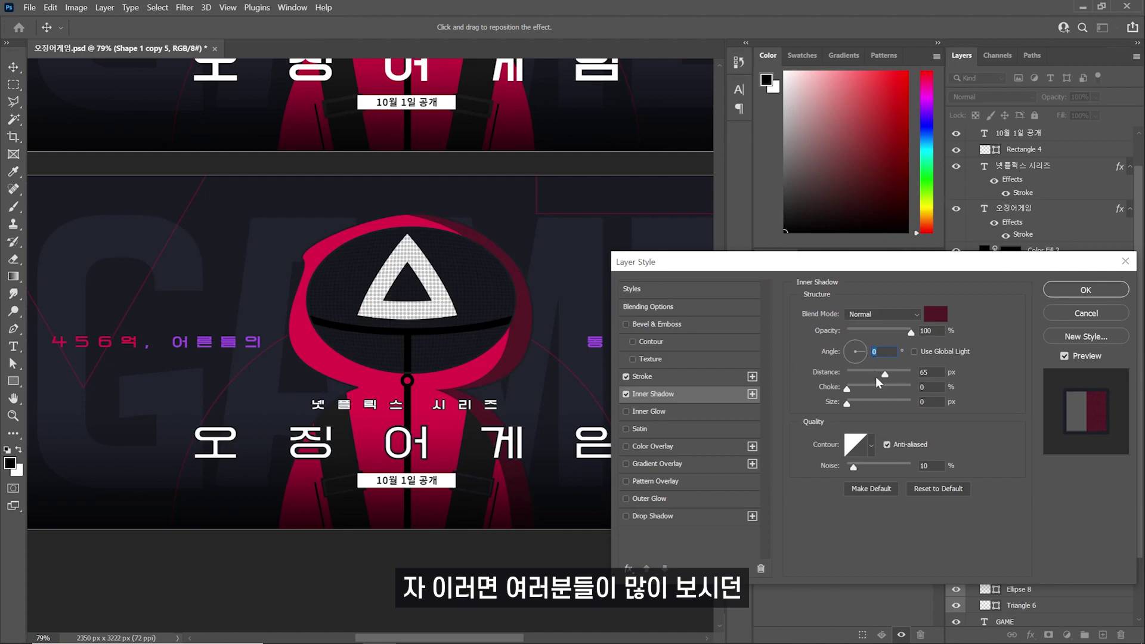
drag(889, 378, 893, 377)
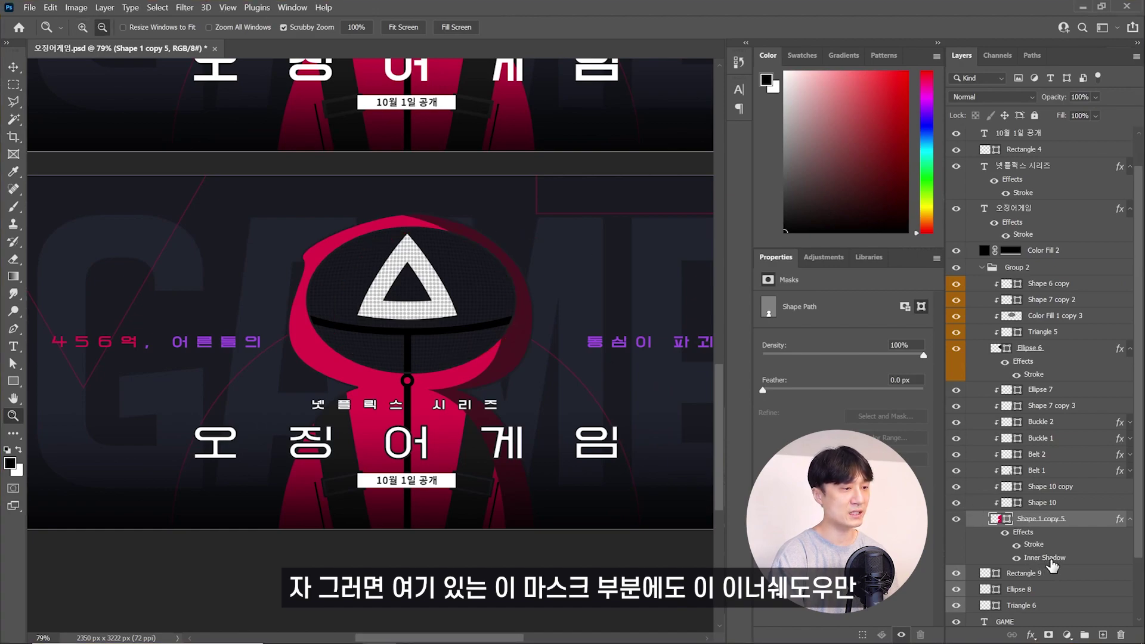
Copy the inner shadow to Ellipse 6 and make it 1d1d1d in Multiply mode.
drag(1045, 557, 1032, 352)
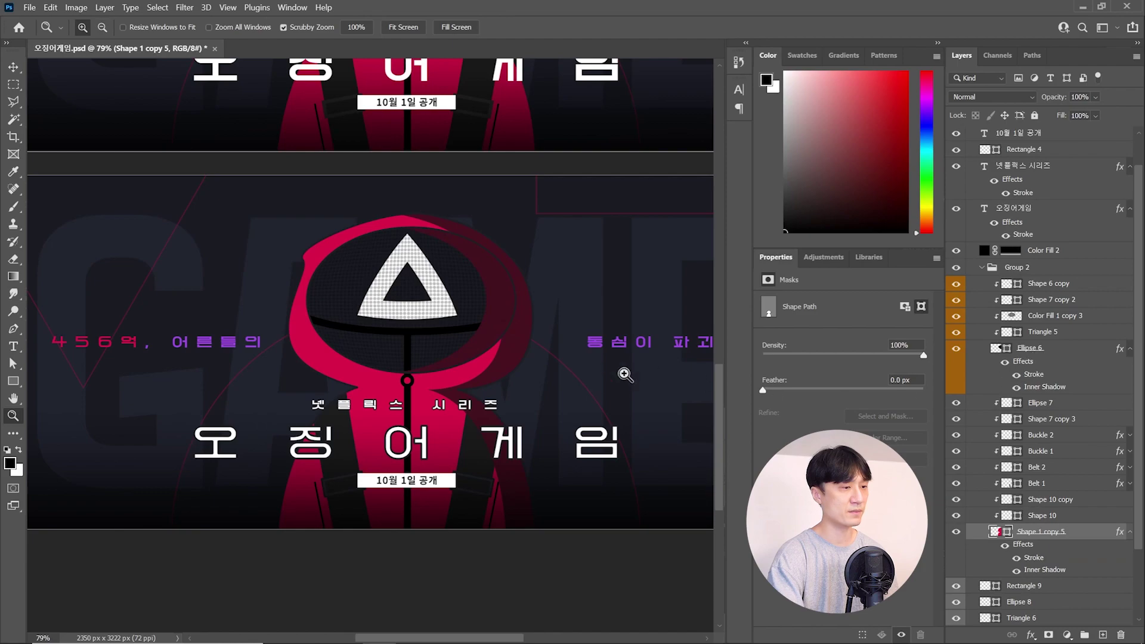
double_click(1081, 352)
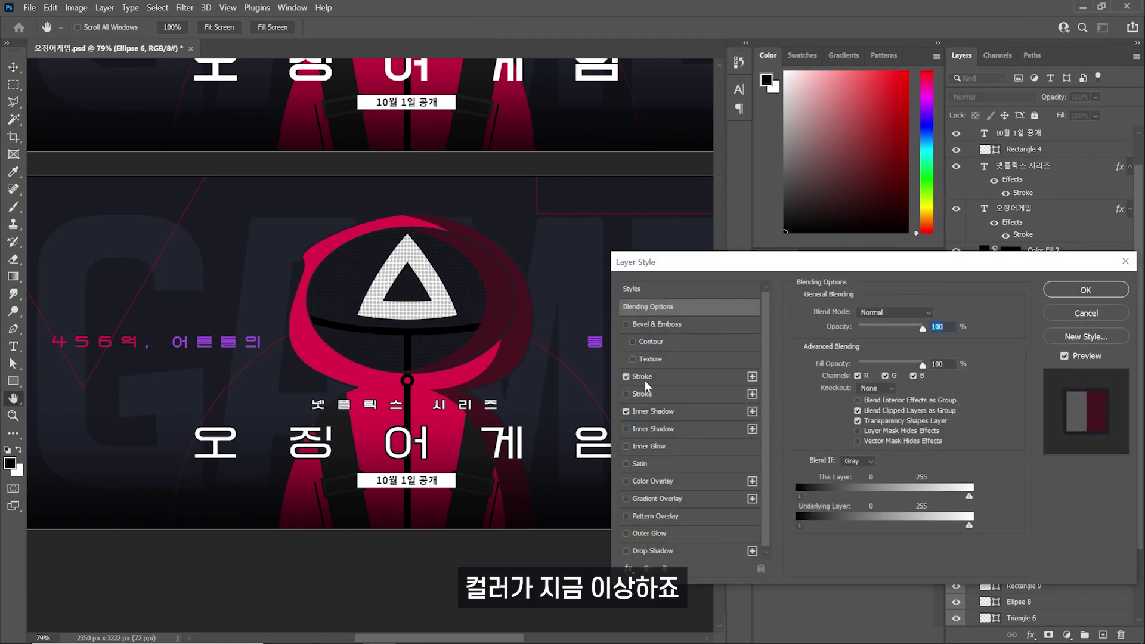
click(654, 411)
click(934, 314)
click(685, 368)
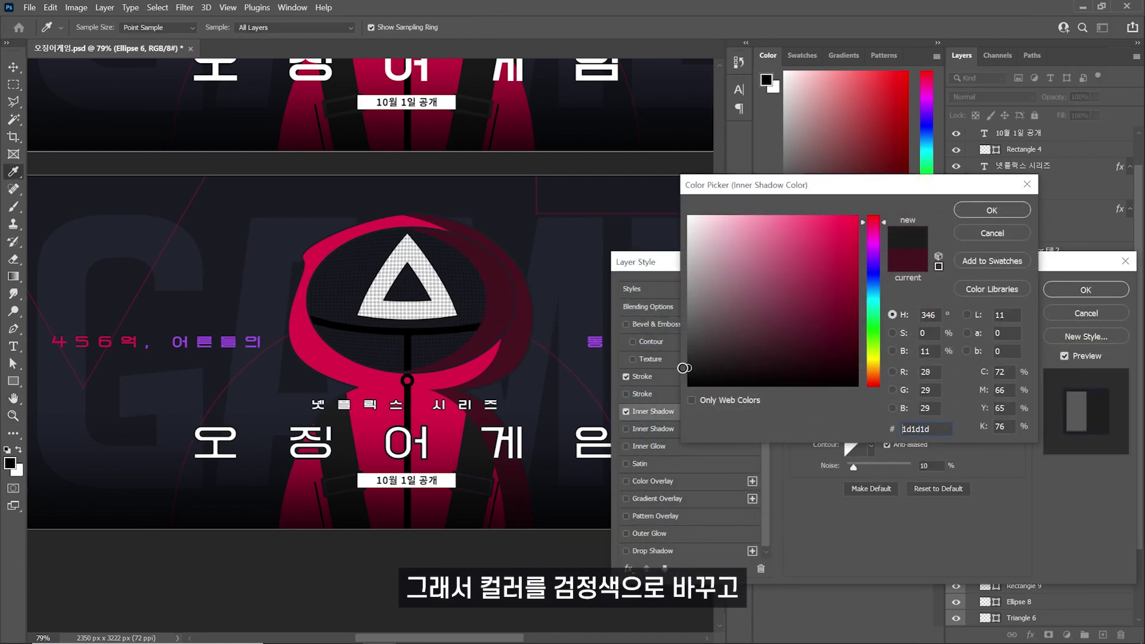
click(992, 210)
click(883, 314)
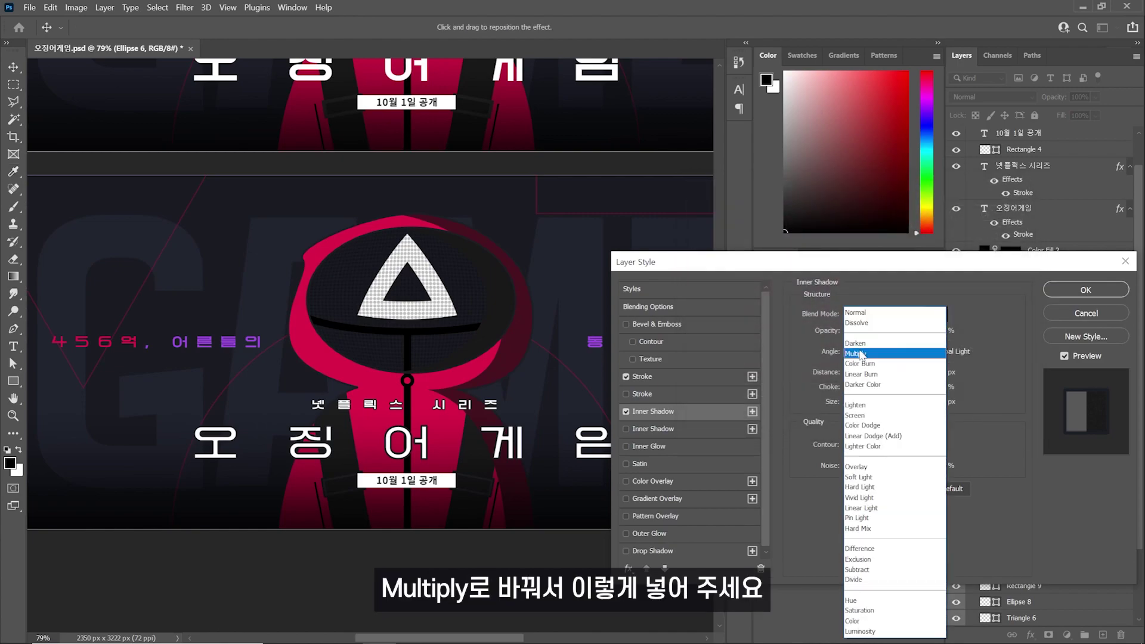
click(865, 356)
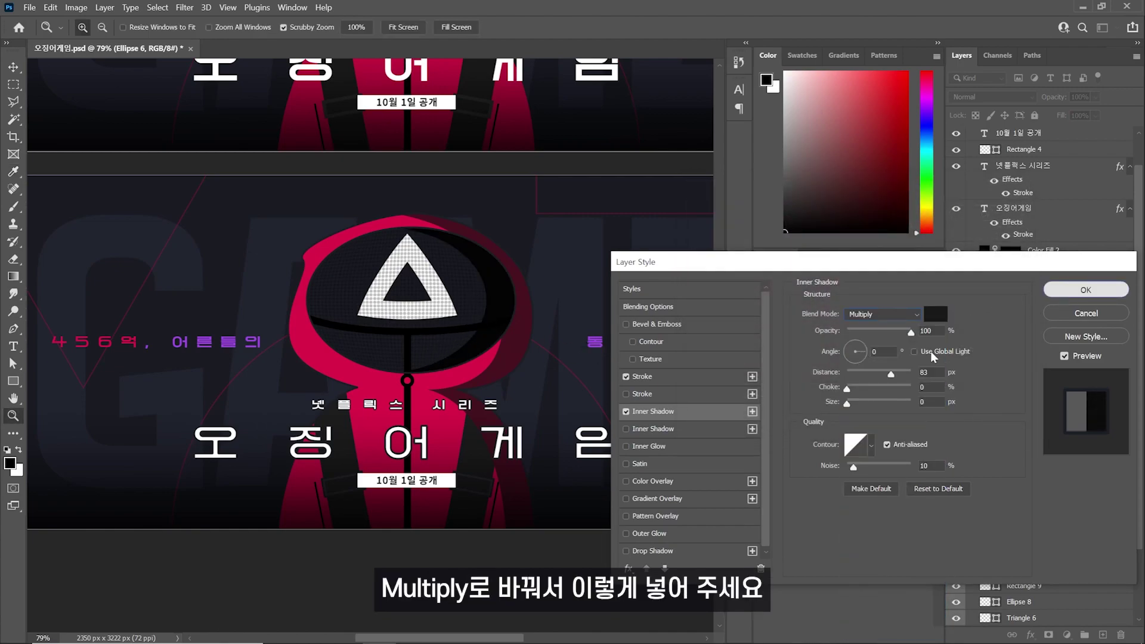
click(1085, 290)
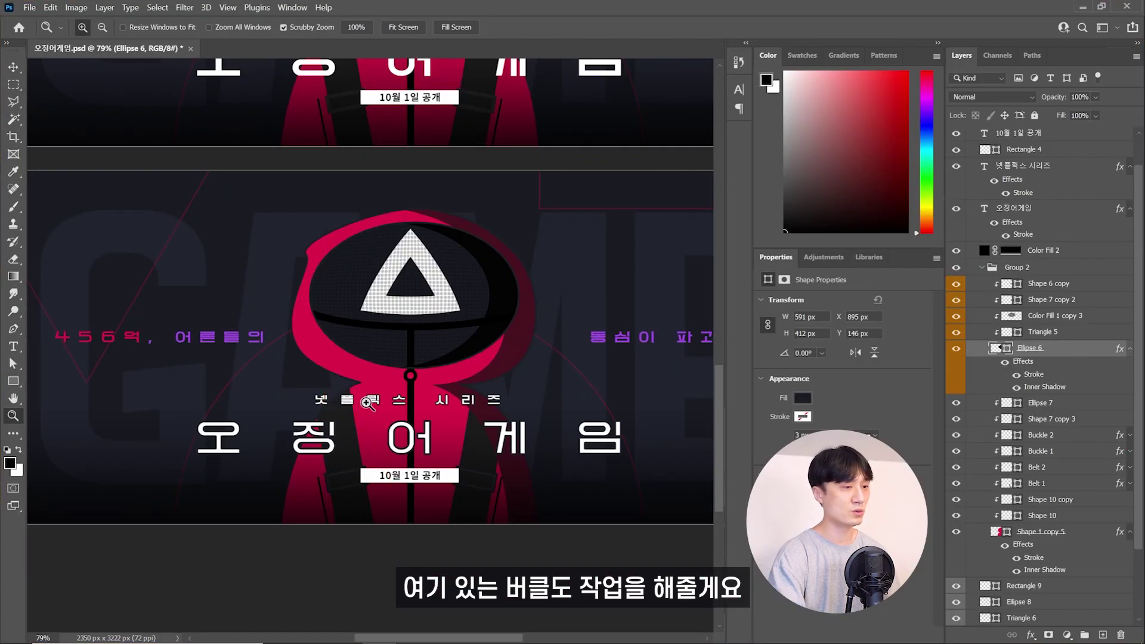
Add a light grey d3d3d3 inner shadow to Belt 1.
click(1061, 485)
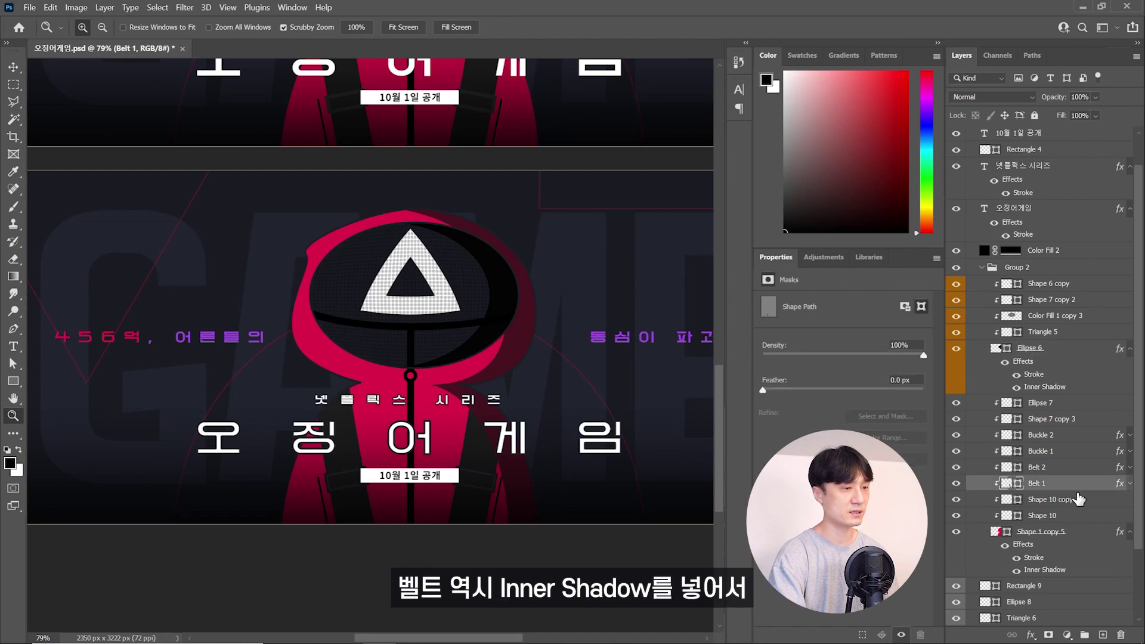
double_click(1076, 485)
click(655, 412)
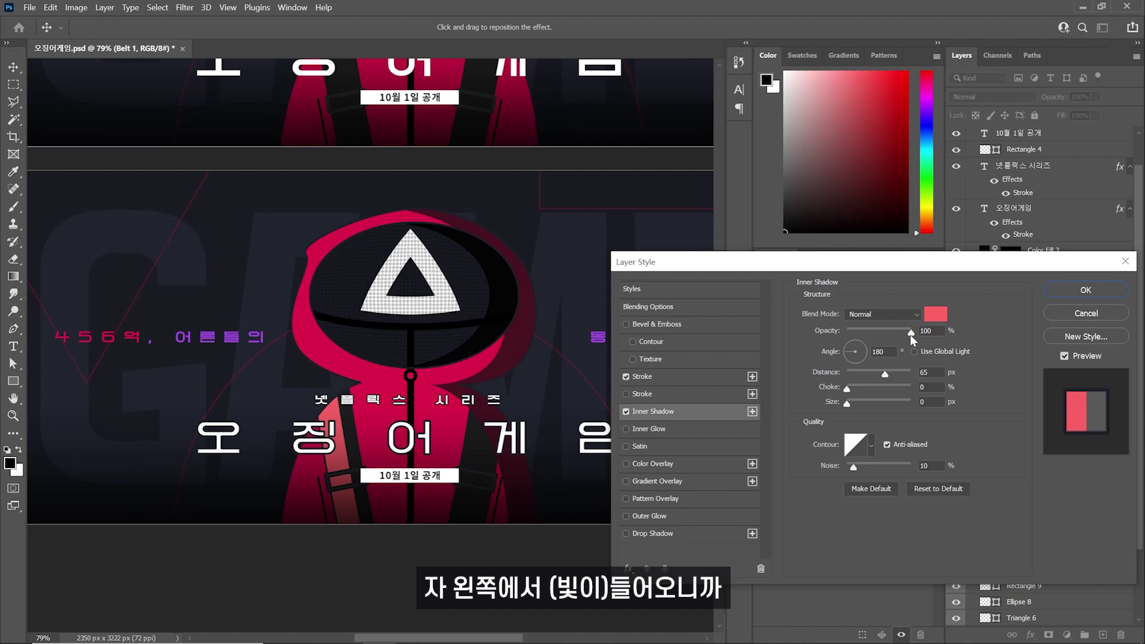
click(935, 314)
click(689, 245)
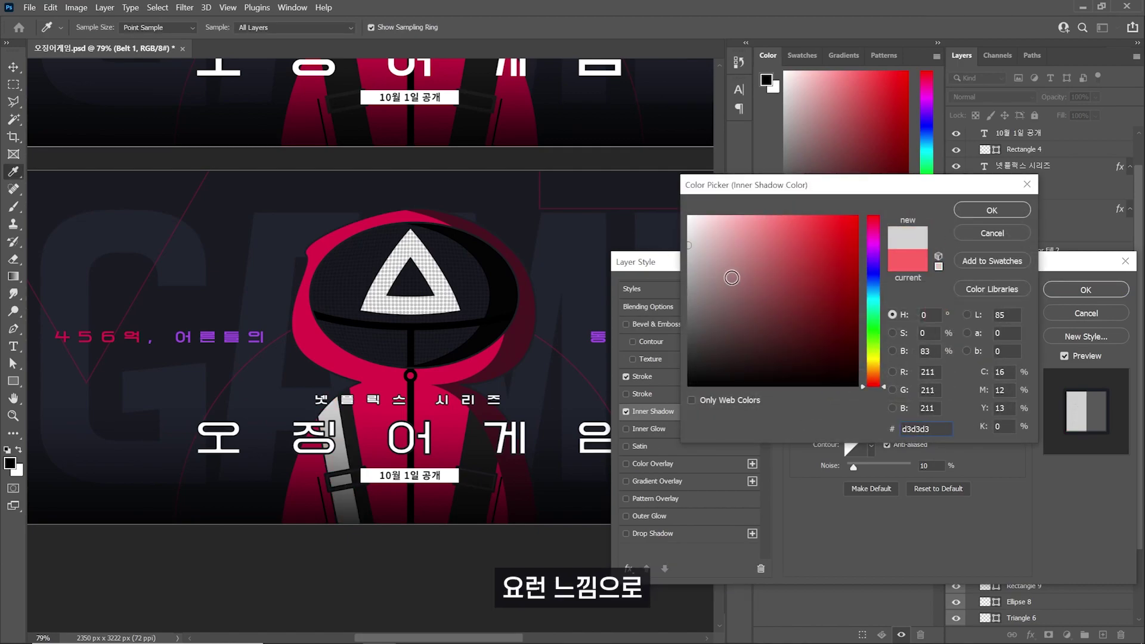
click(992, 210)
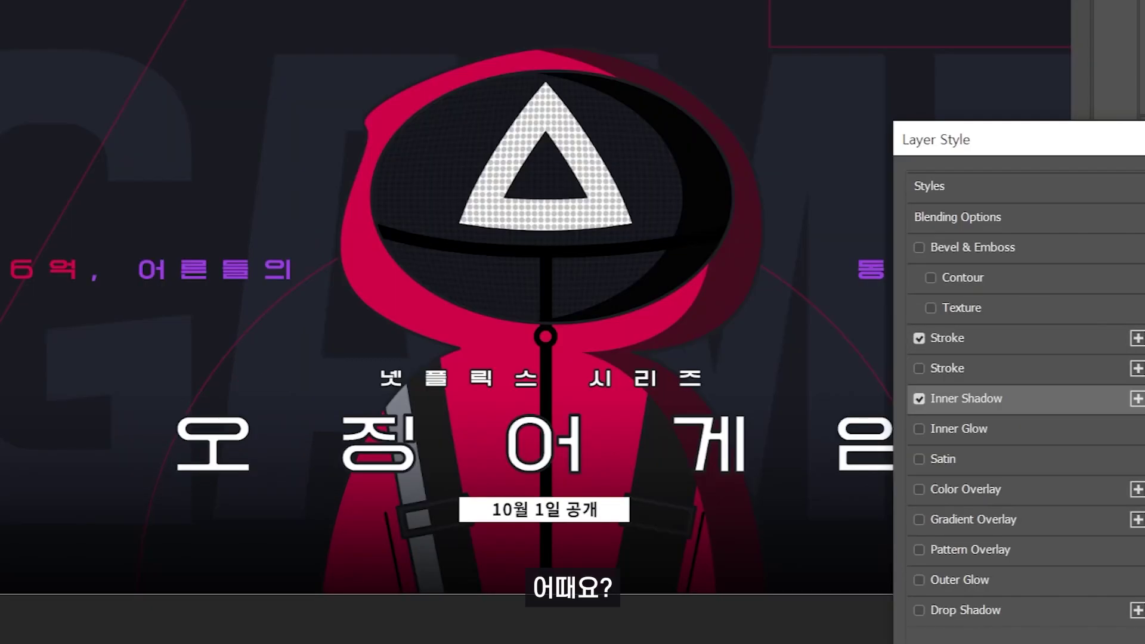
key(Return)
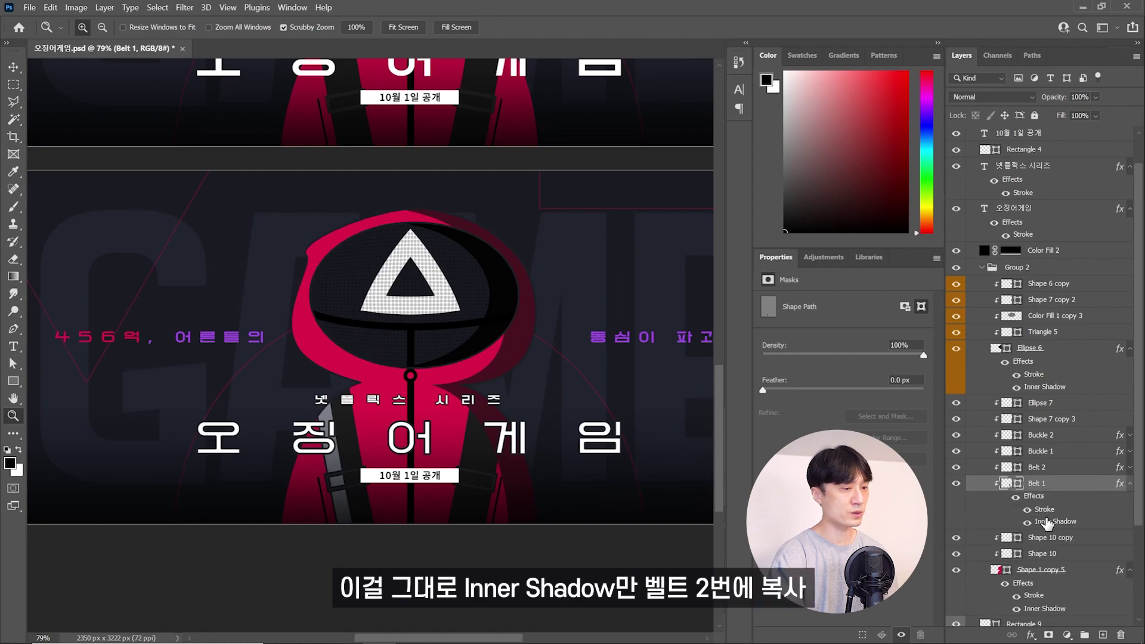
Copy Belt 1's inner shadow onto Belt 2 and Buckle 1, shortening the buckle's to 8 px.
drag(1048, 523, 1051, 468)
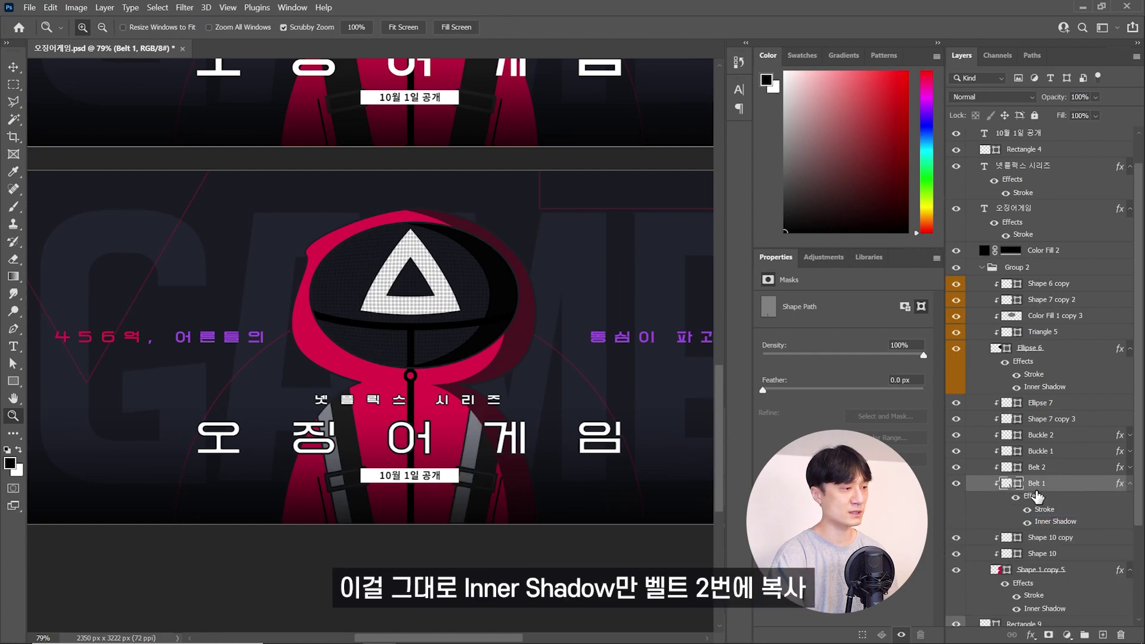
drag(311, 520, 382, 518)
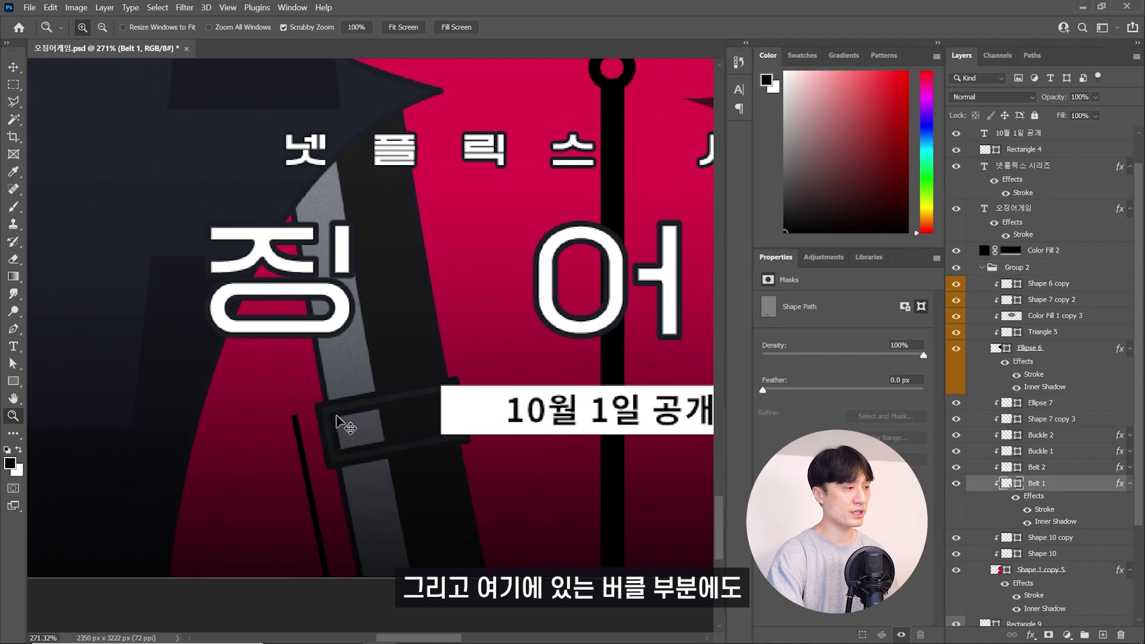
drag(1057, 521, 1051, 457)
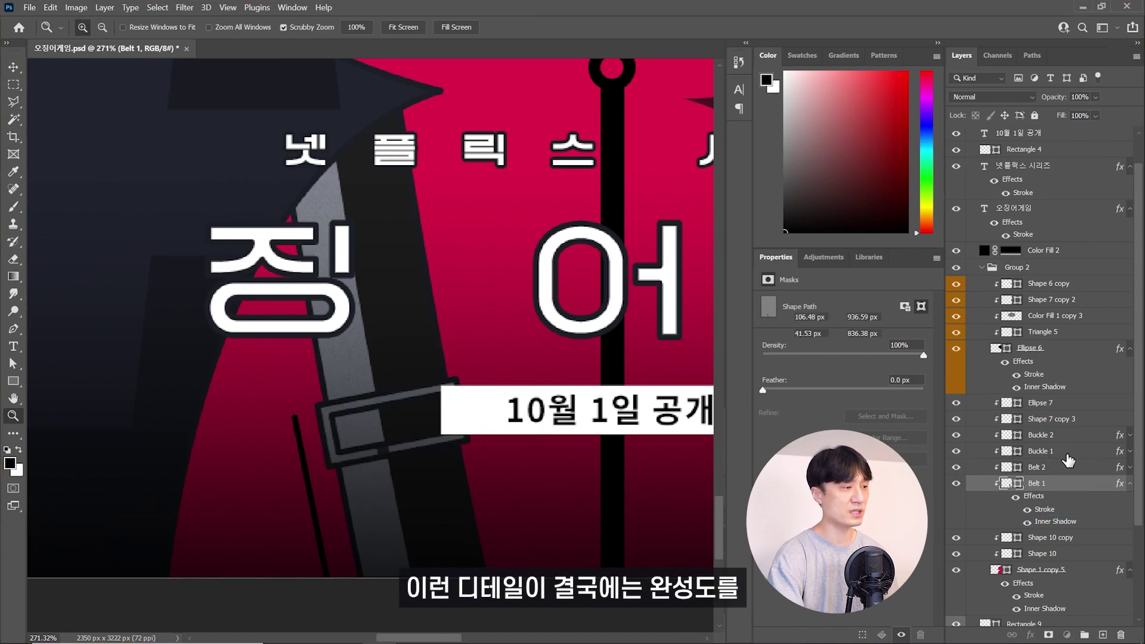
click(1077, 453)
double_click(1081, 456)
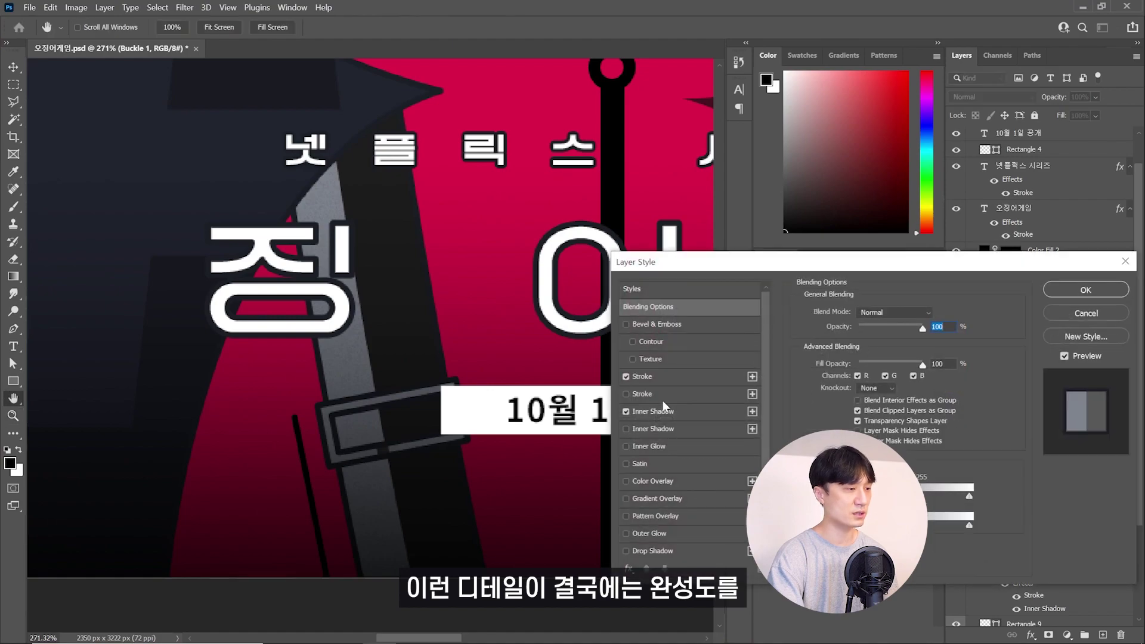
click(653, 411)
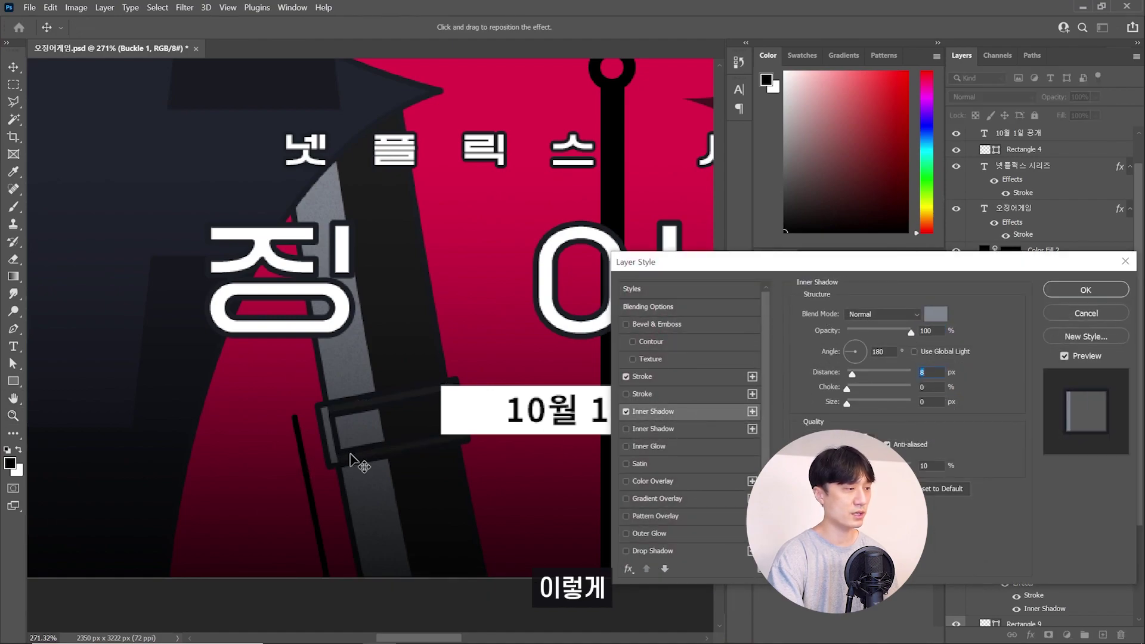
click(1070, 292)
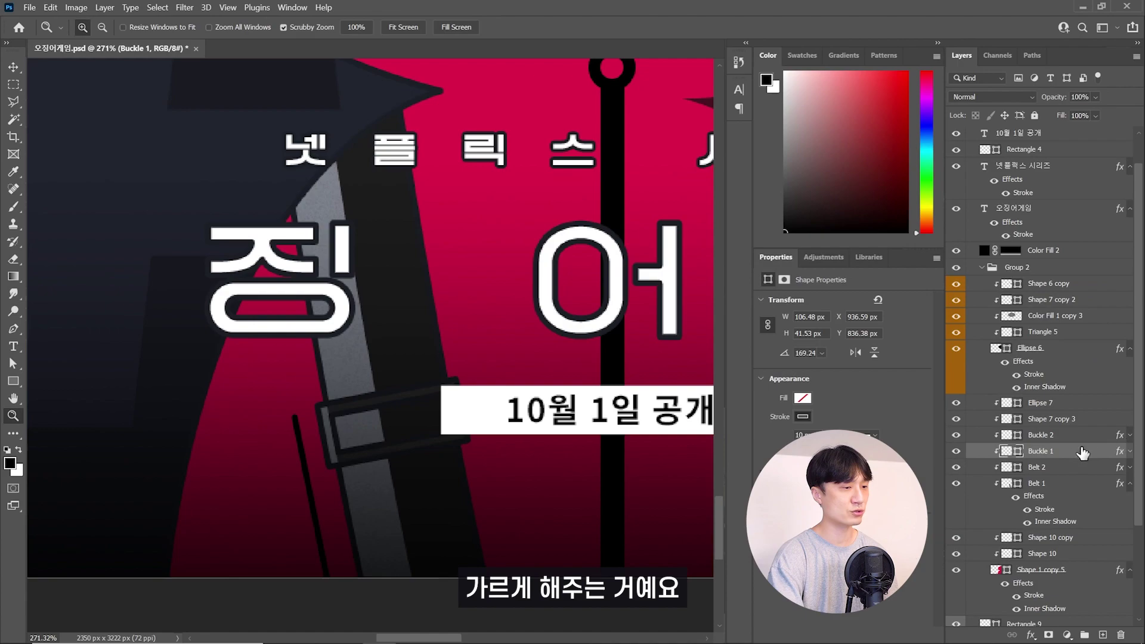
key(ctrl)
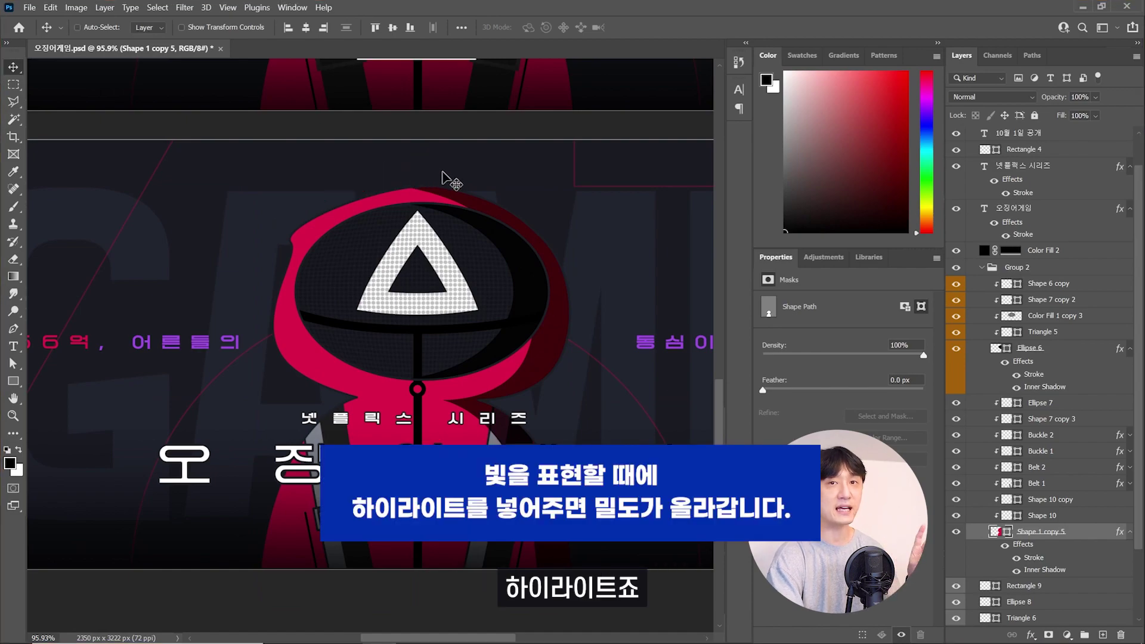
Add a second inner shadow to Shape 1 copy 5 at -180° angle and distance 17.
double_click(1083, 535)
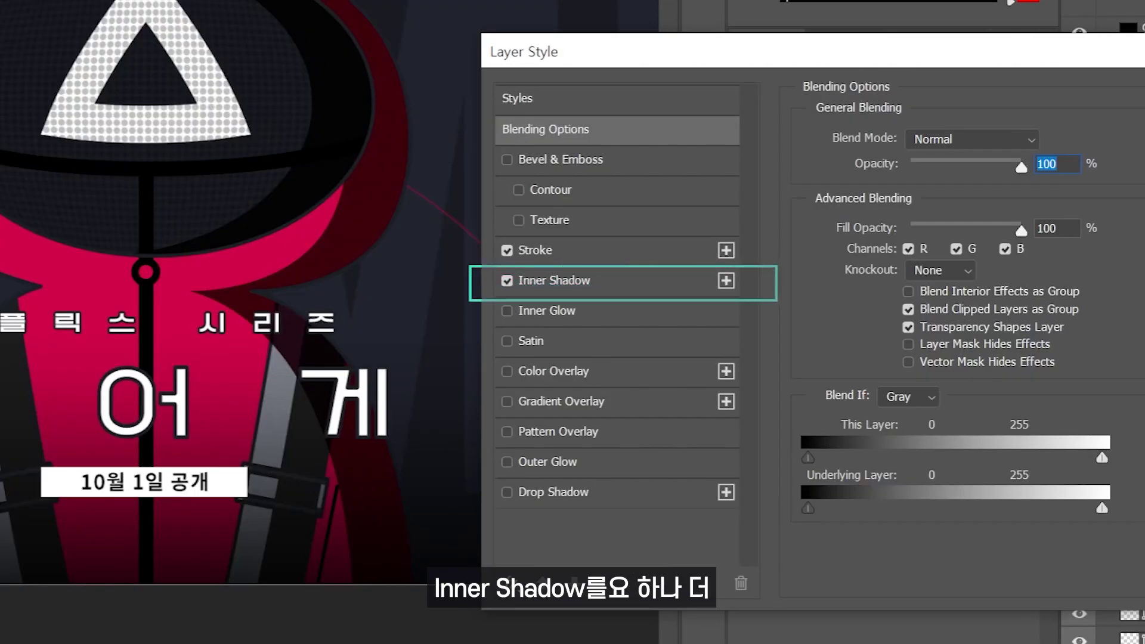
click(726, 280)
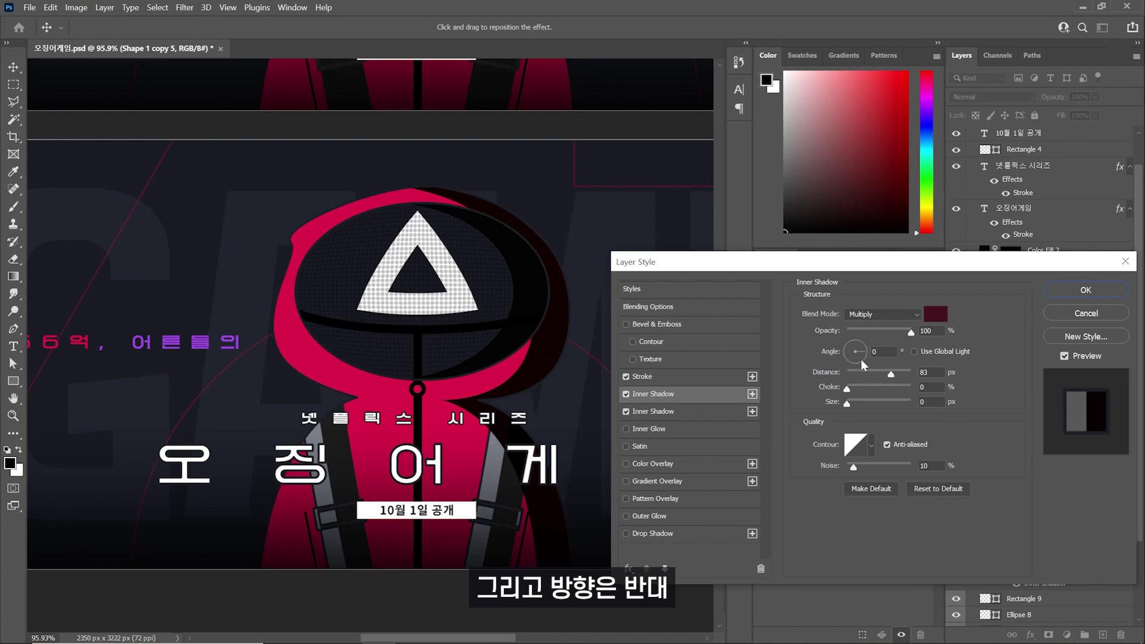
drag(860, 359, 845, 354)
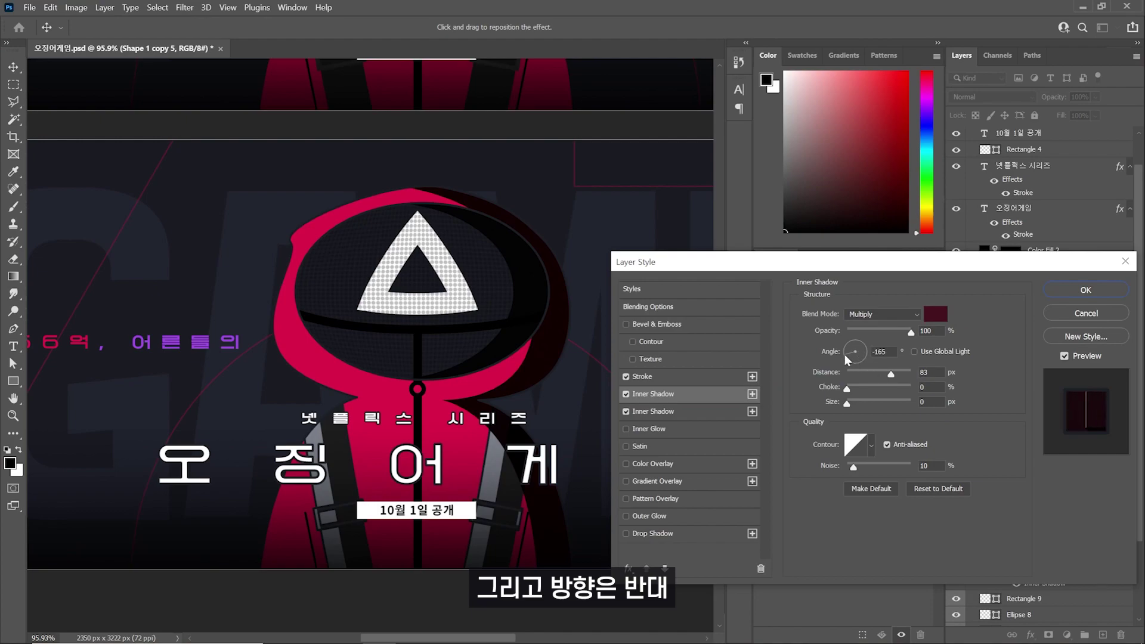
click(935, 314)
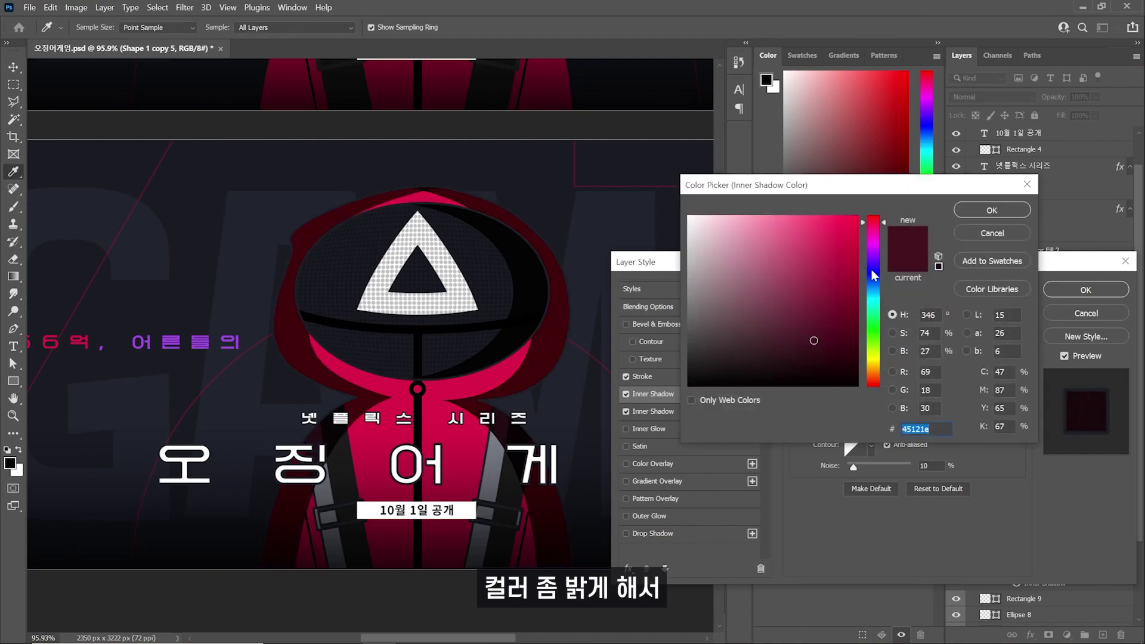
key(Return)
click(871, 313)
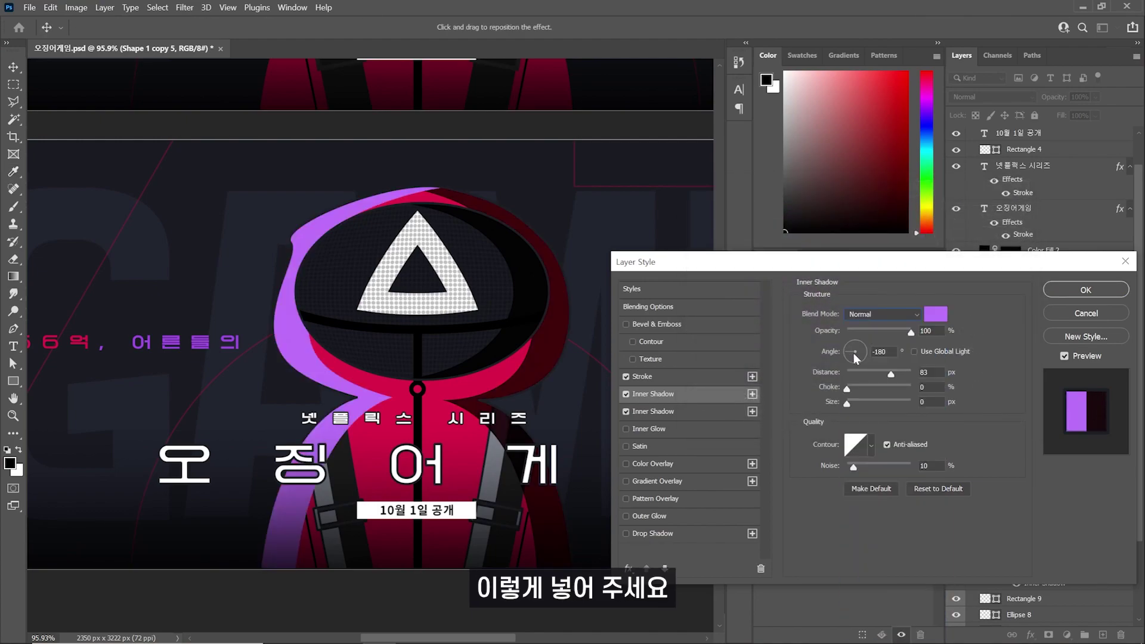
drag(879, 373, 861, 372)
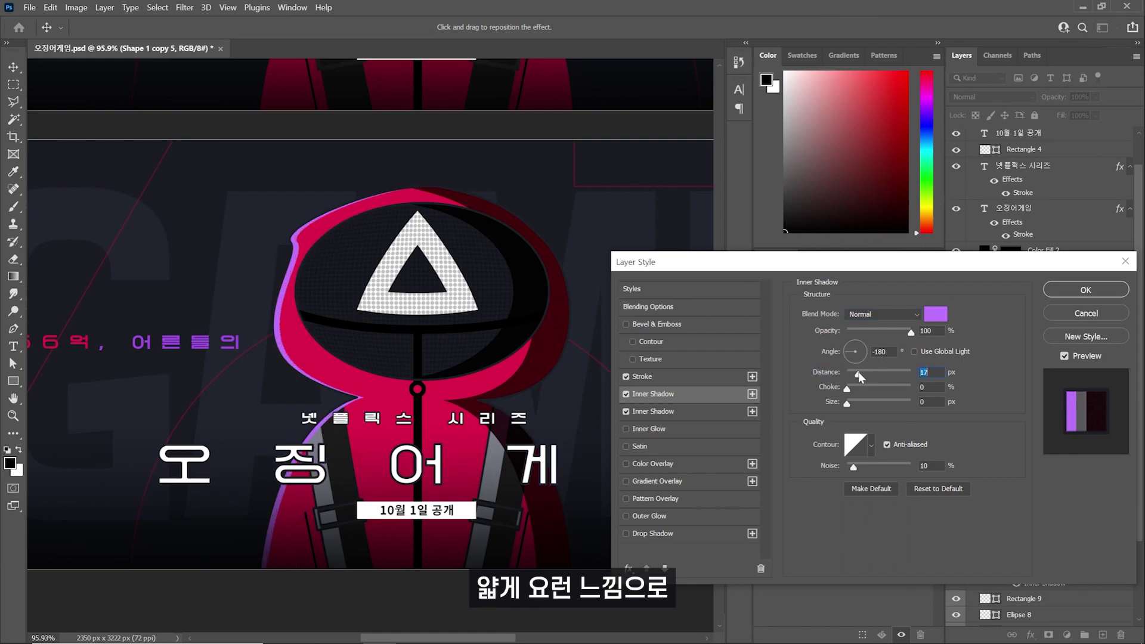
Set that shadow to Linear Dodge (Add) in #be75ff and copy it onto Ellipse 6.
click(886, 316)
click(891, 437)
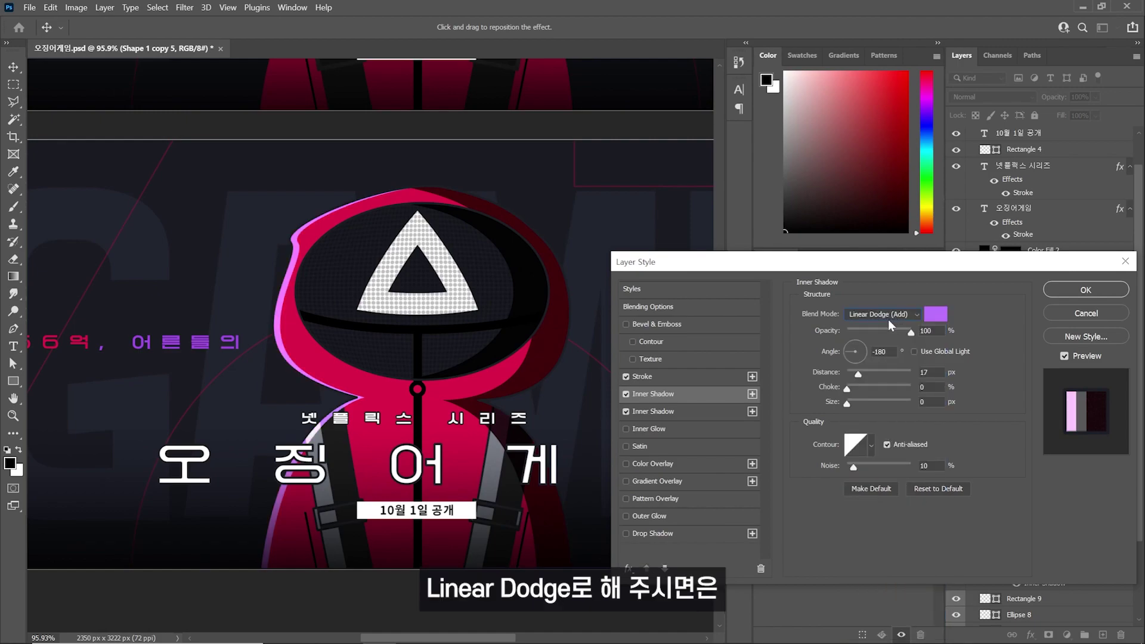
click(935, 314)
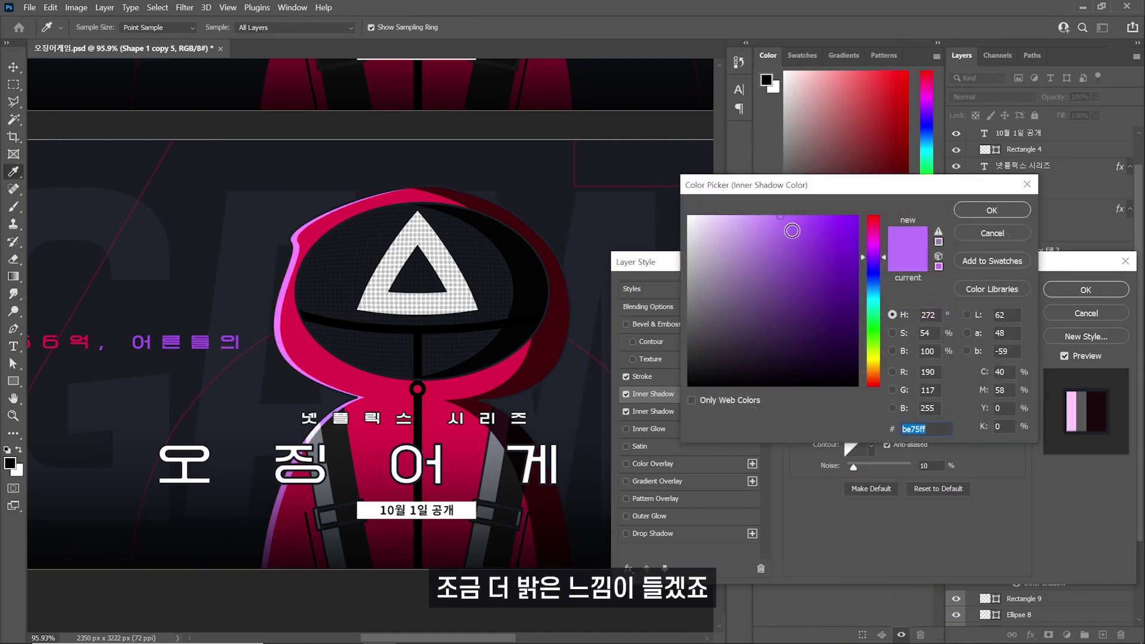
drag(797, 231, 810, 211)
key(Return)
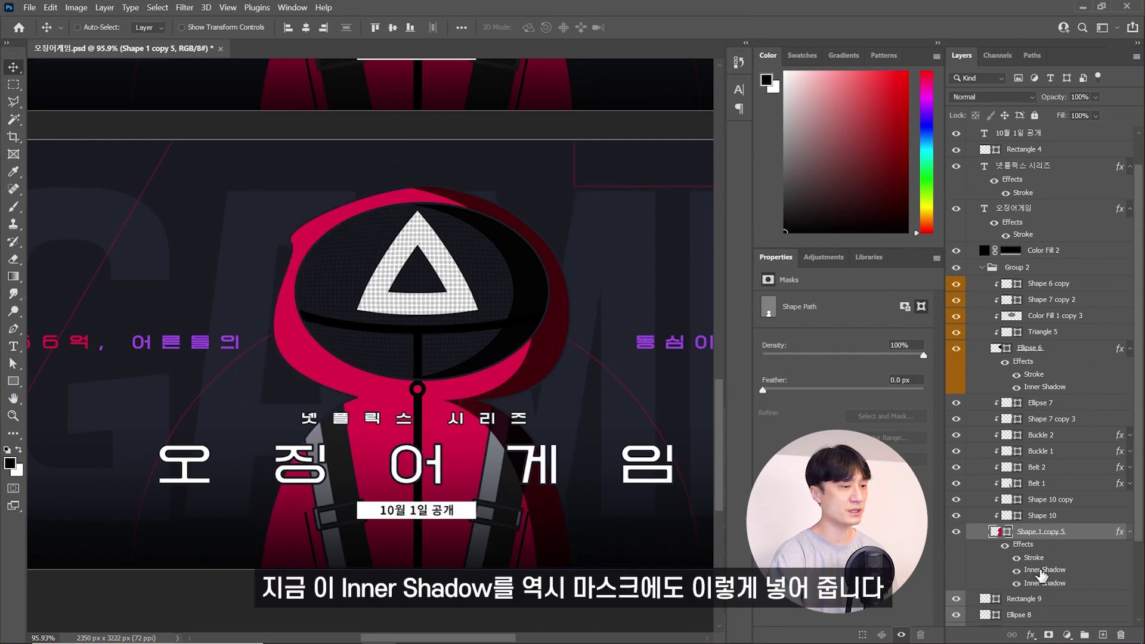
drag(1020, 570, 1035, 365)
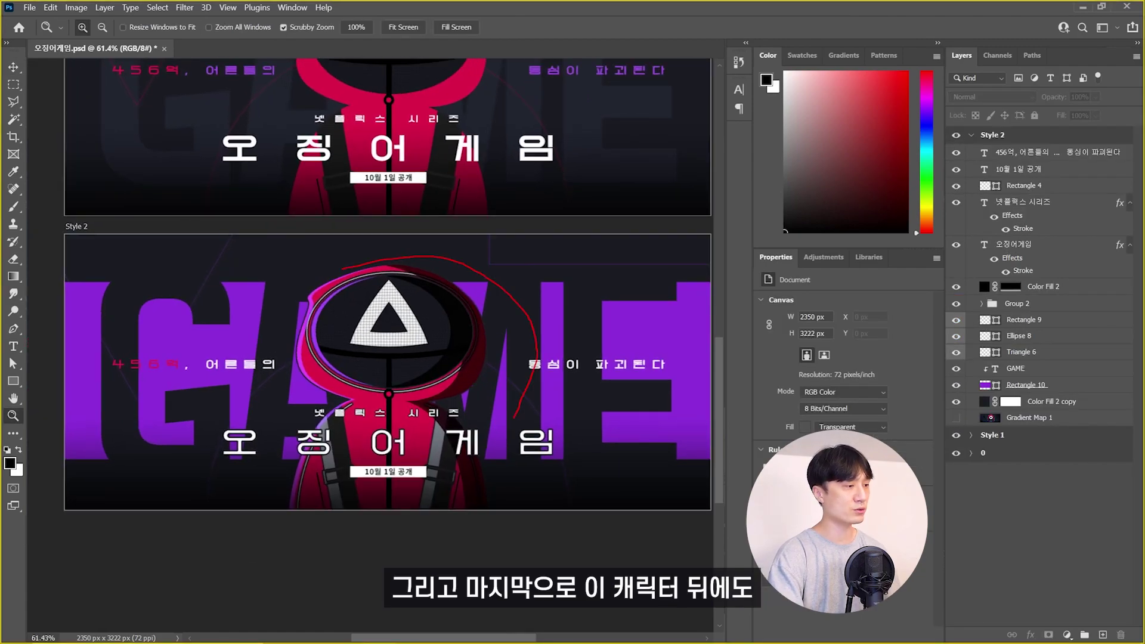
Give Group 2 a drop shadow at about 86% opacity, -180° angle, distance 98.
click(1045, 310)
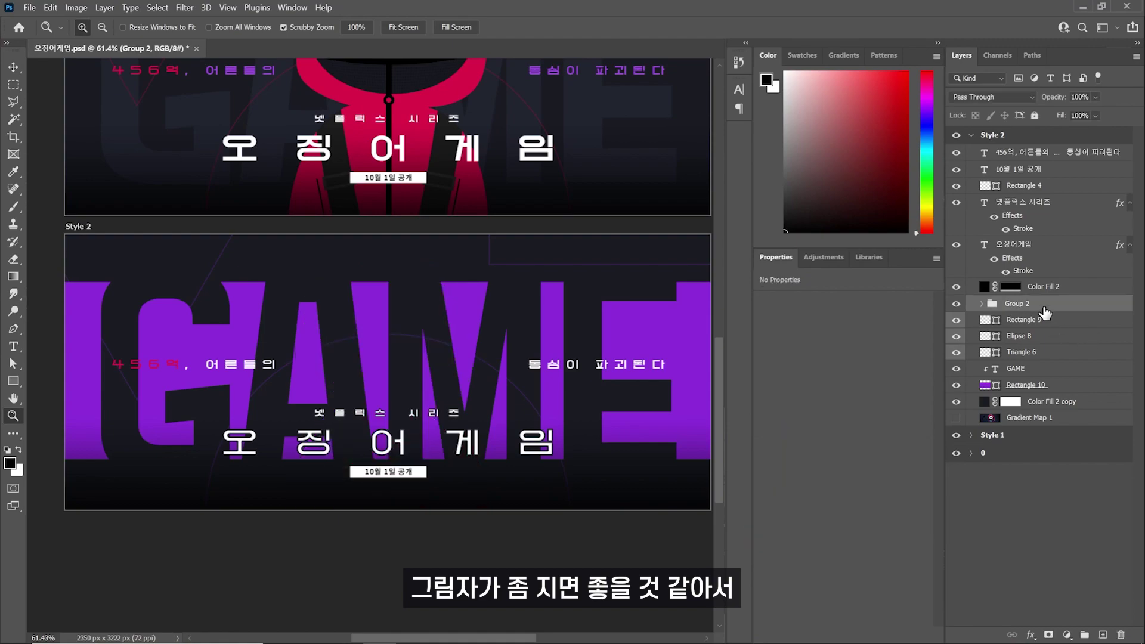
double_click(1074, 304)
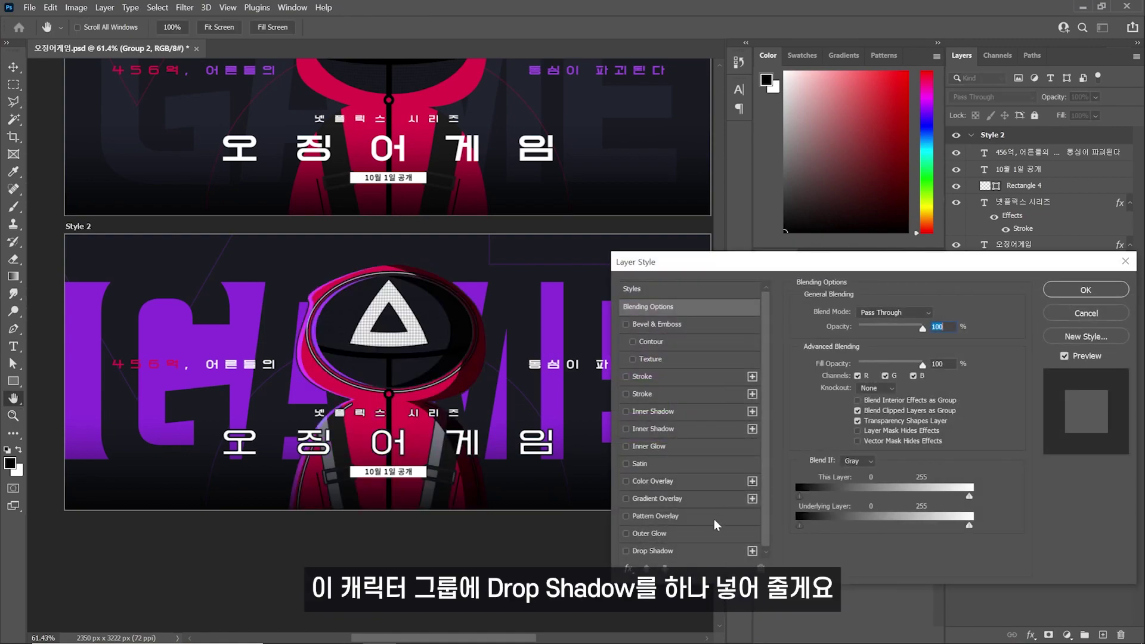
click(653, 550)
mouse_move(875, 332)
mouse_down()
mouse_move(913, 332)
mouse_move(845, 352)
mouse_move(895, 377)
mouse_up()
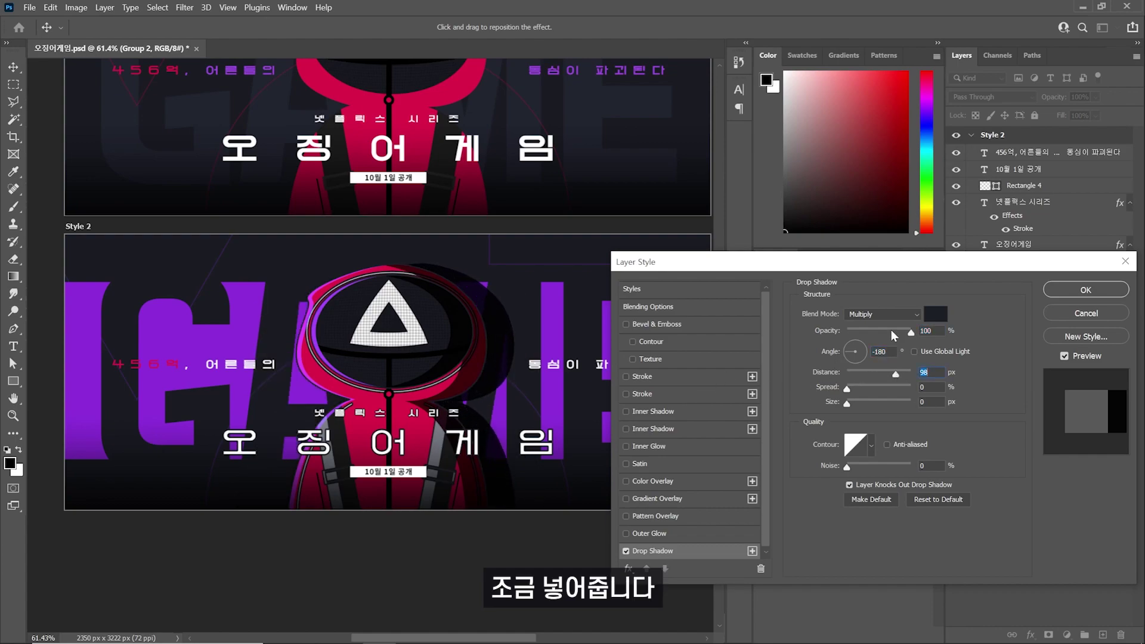
drag(892, 331, 900, 332)
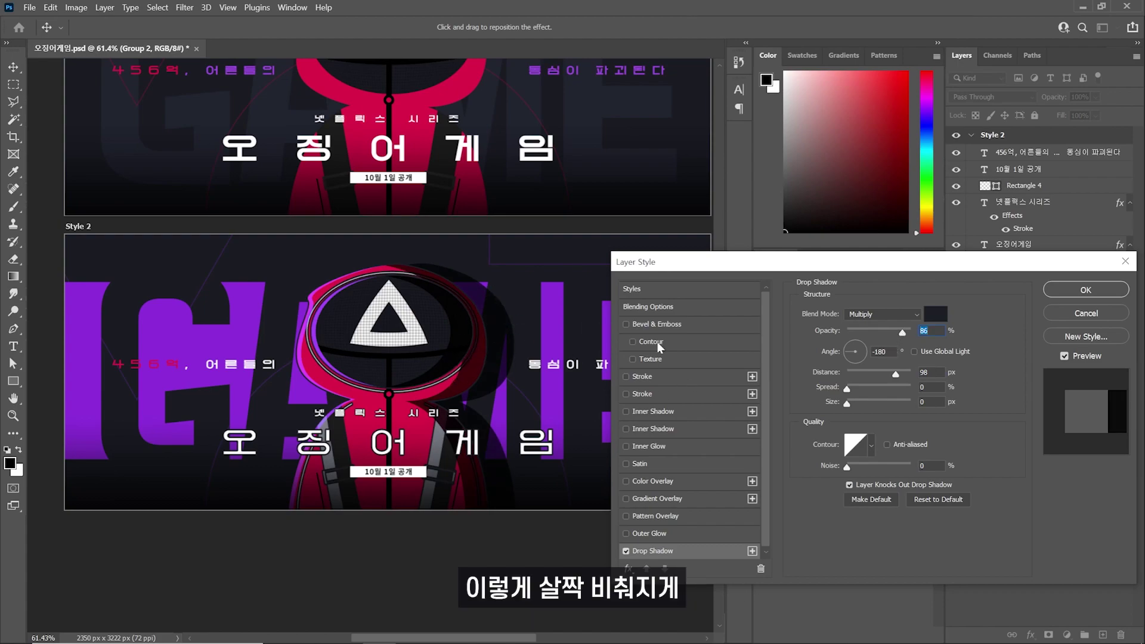
click(1086, 289)
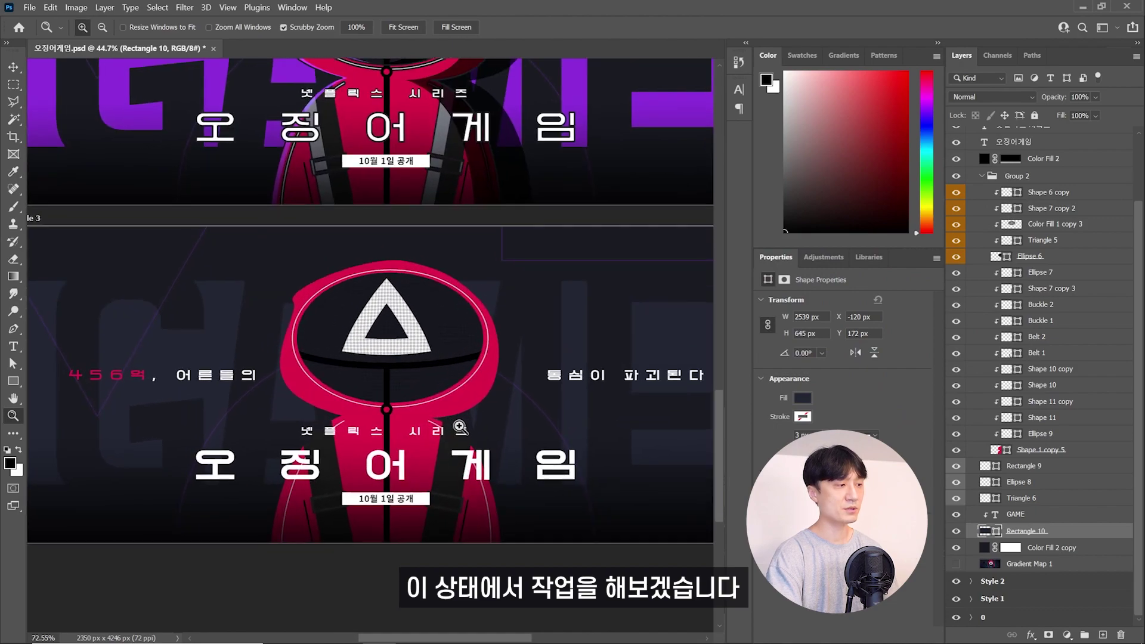
Zoom in on the character and open the Layer Style for Shape 1 copy 5.
scroll(489, 448, up, 5)
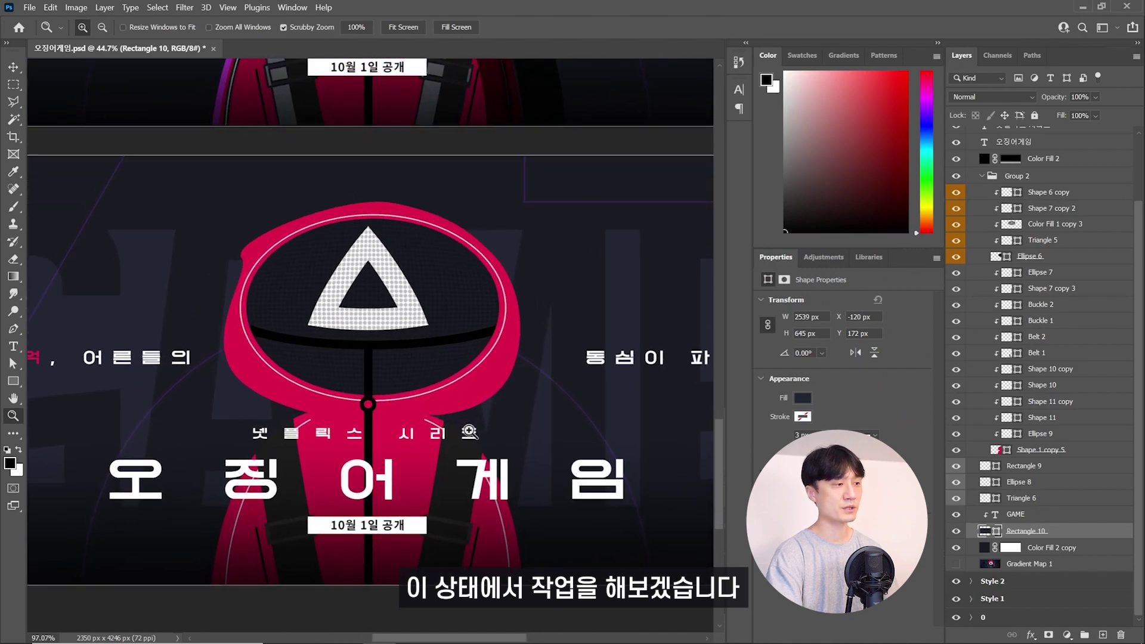
drag(473, 419, 518, 460)
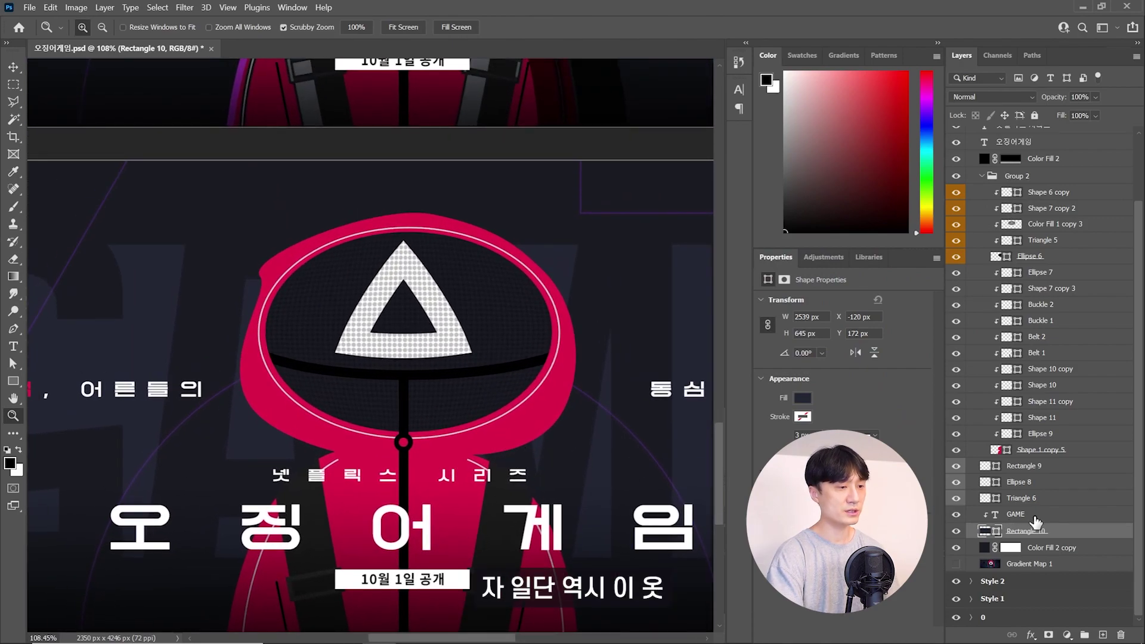
click(1037, 518)
double_click(1096, 450)
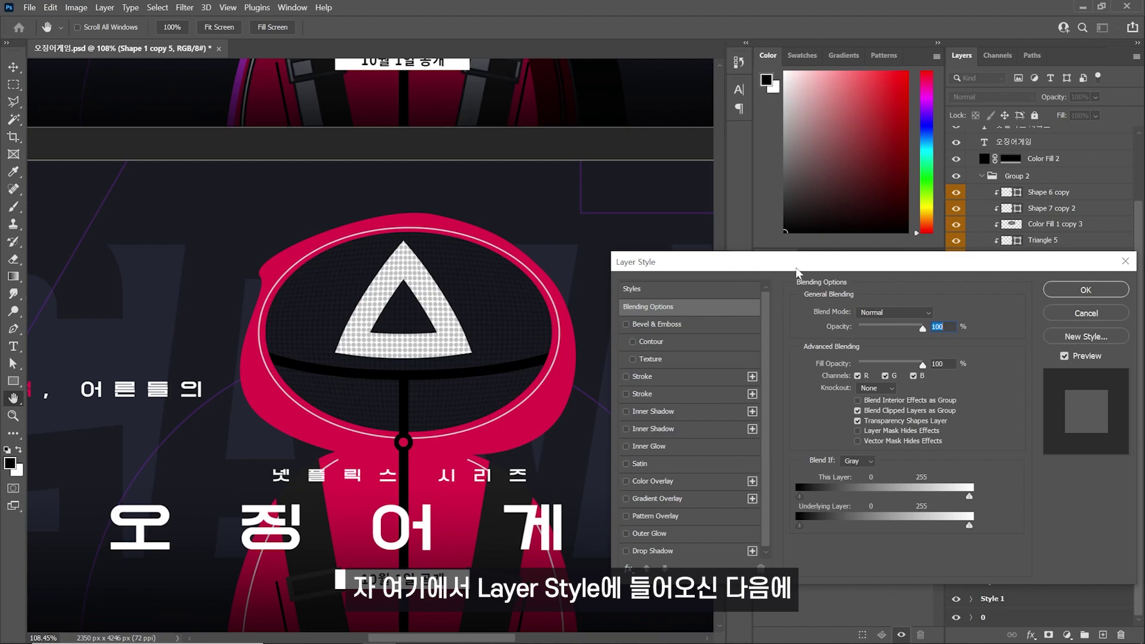
Enable the hood's dark-red Multiply inner shadow with 10% noise and about 103 px size.
click(656, 411)
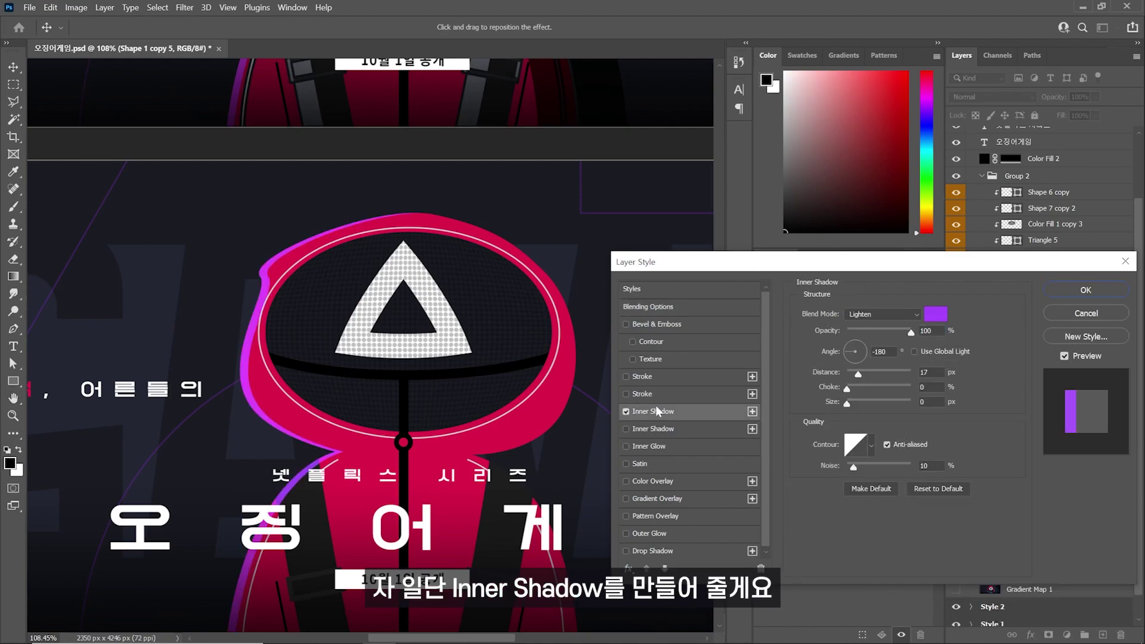
click(626, 411)
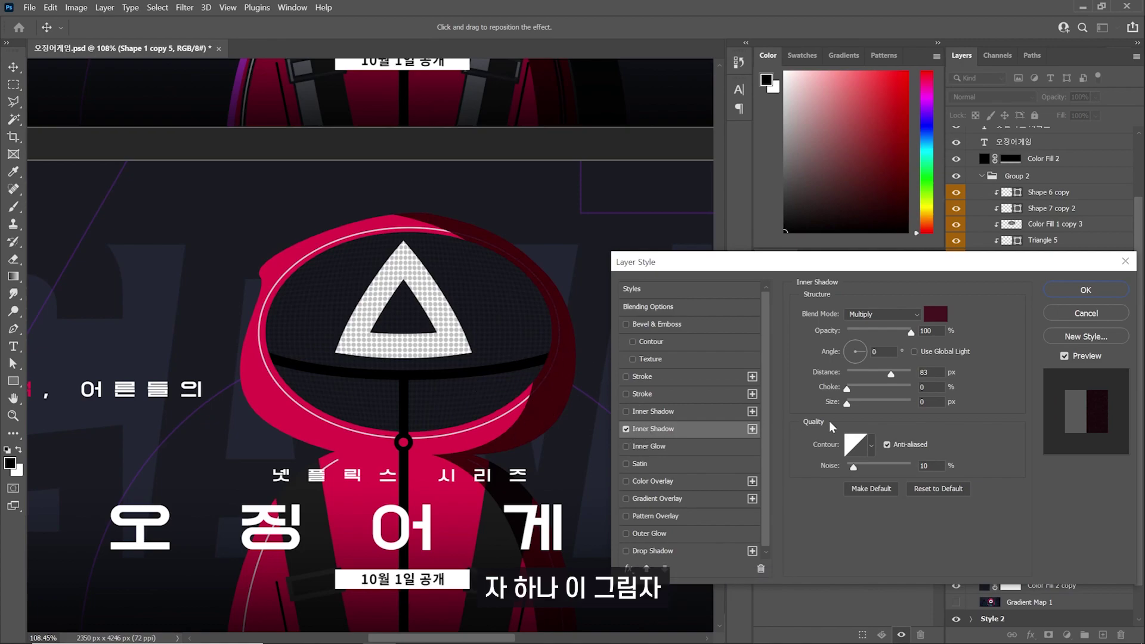
drag(847, 403, 870, 404)
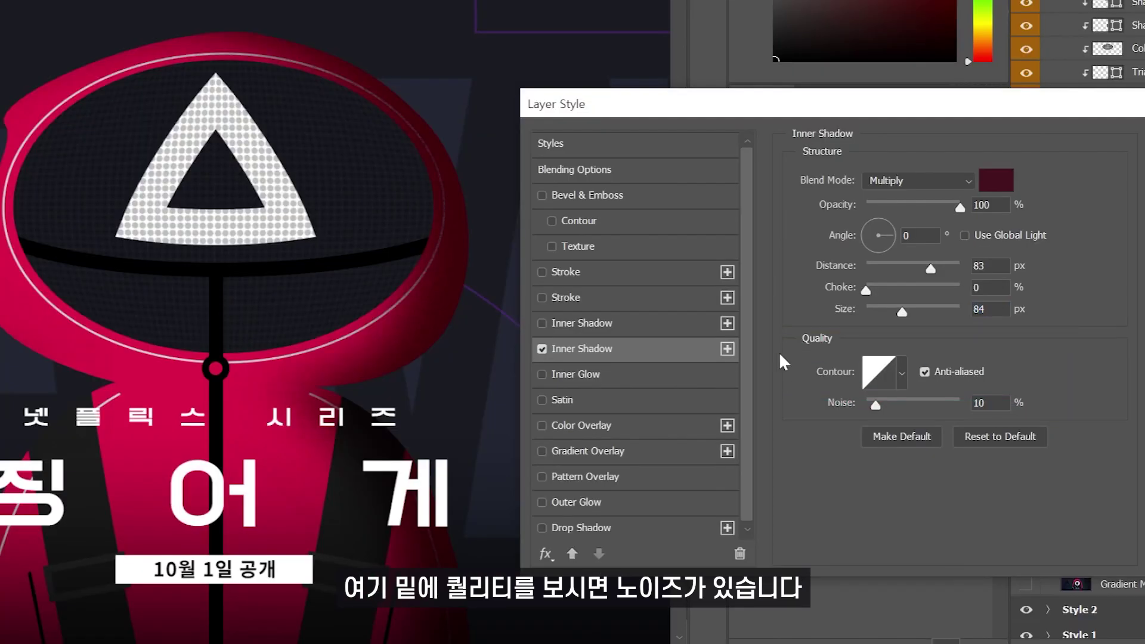
drag(879, 406, 894, 406)
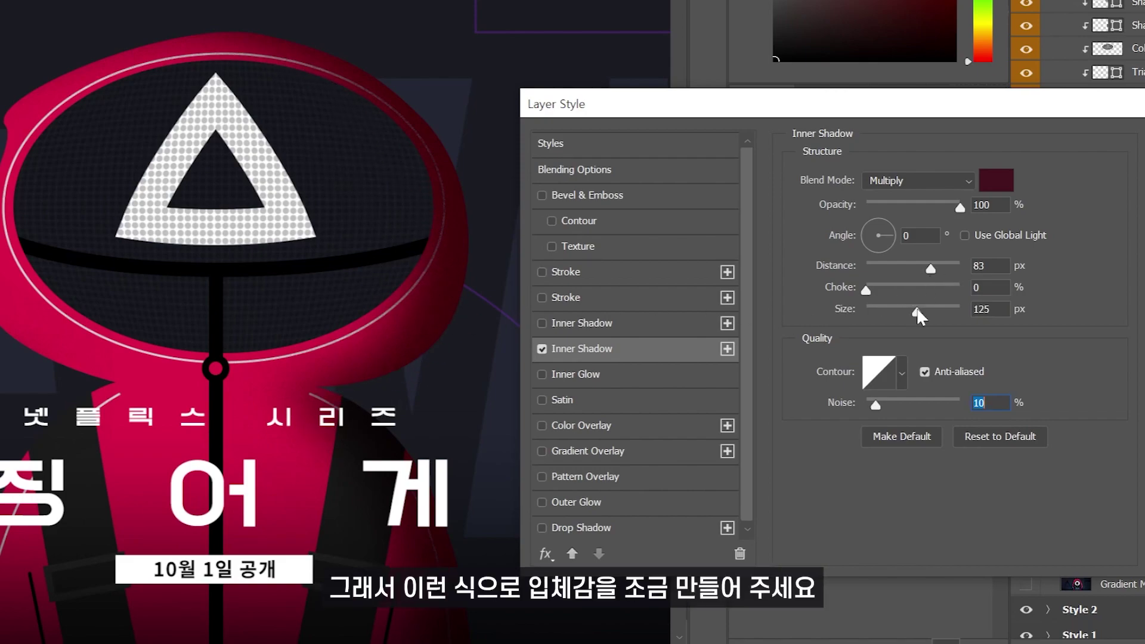
drag(902, 311, 910, 311)
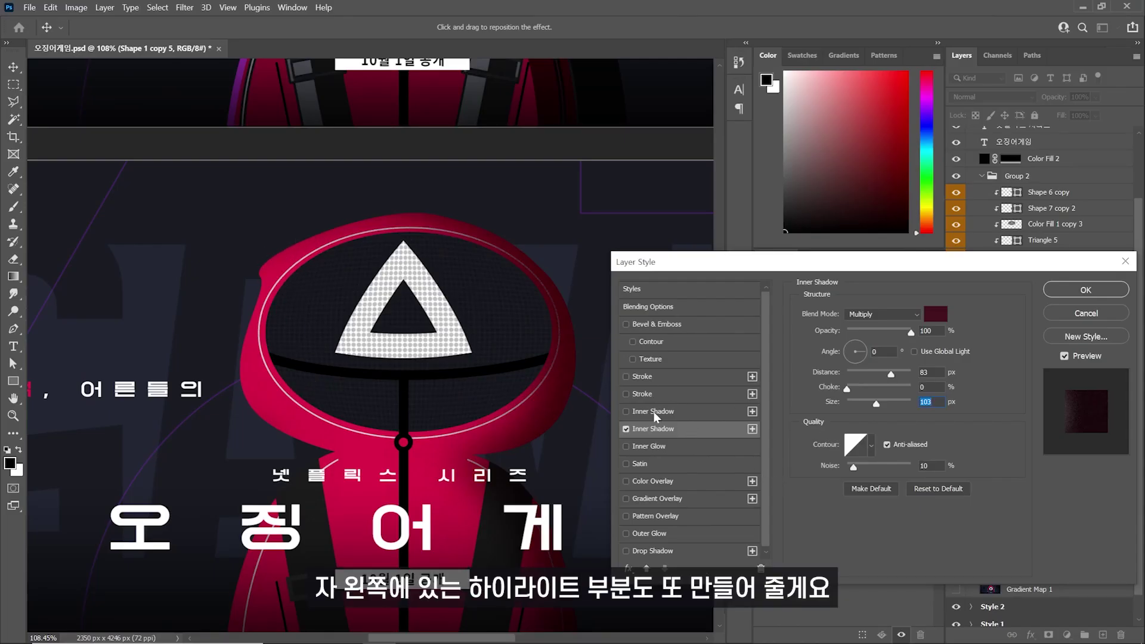
Turn on the purple Lighten inner shadow at 67% opacity and distance 35.
click(630, 411)
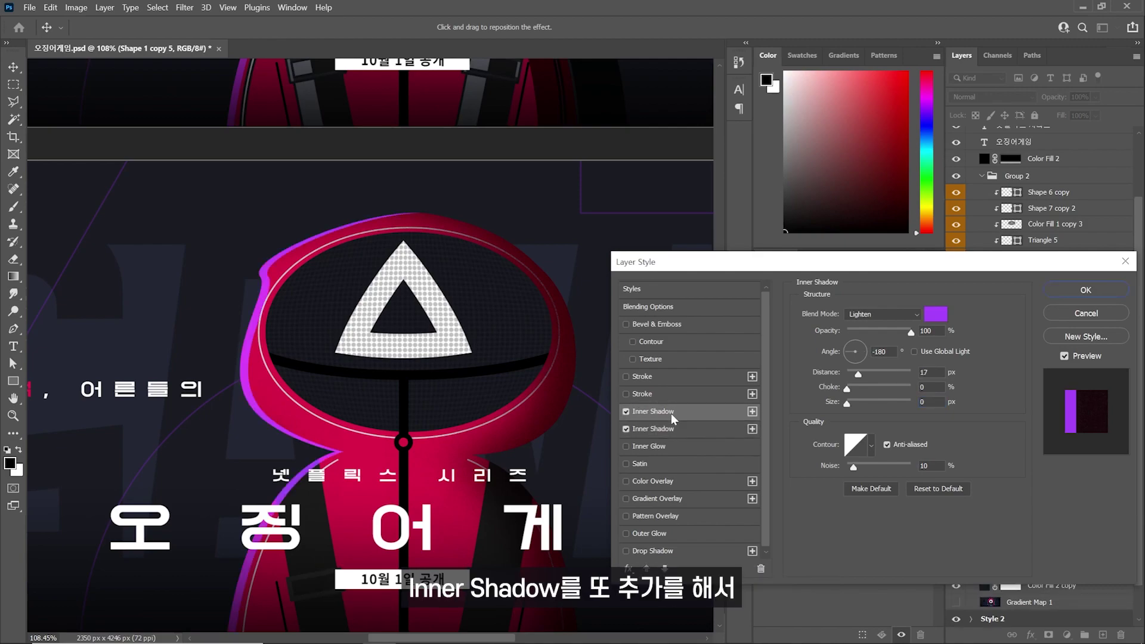
mouse_move(859, 374)
mouse_down()
mouse_move(867, 404)
mouse_move(870, 374)
mouse_up()
drag(910, 331, 892, 333)
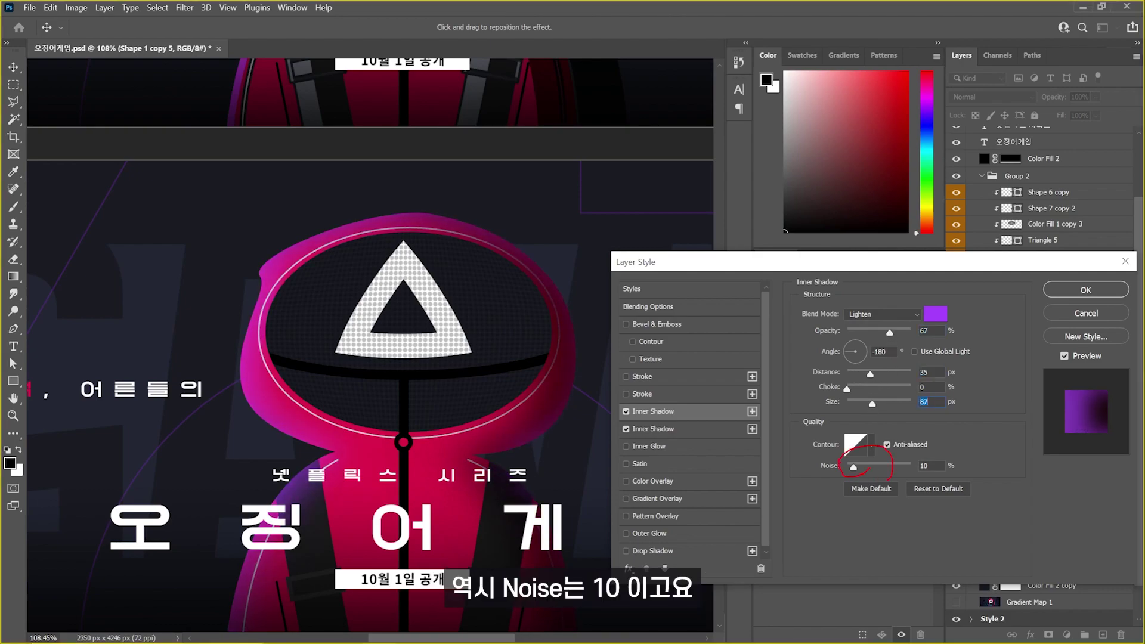
Add a third inner shadow in white (ffffff) with 6 px distance and 10 px size.
click(752, 411)
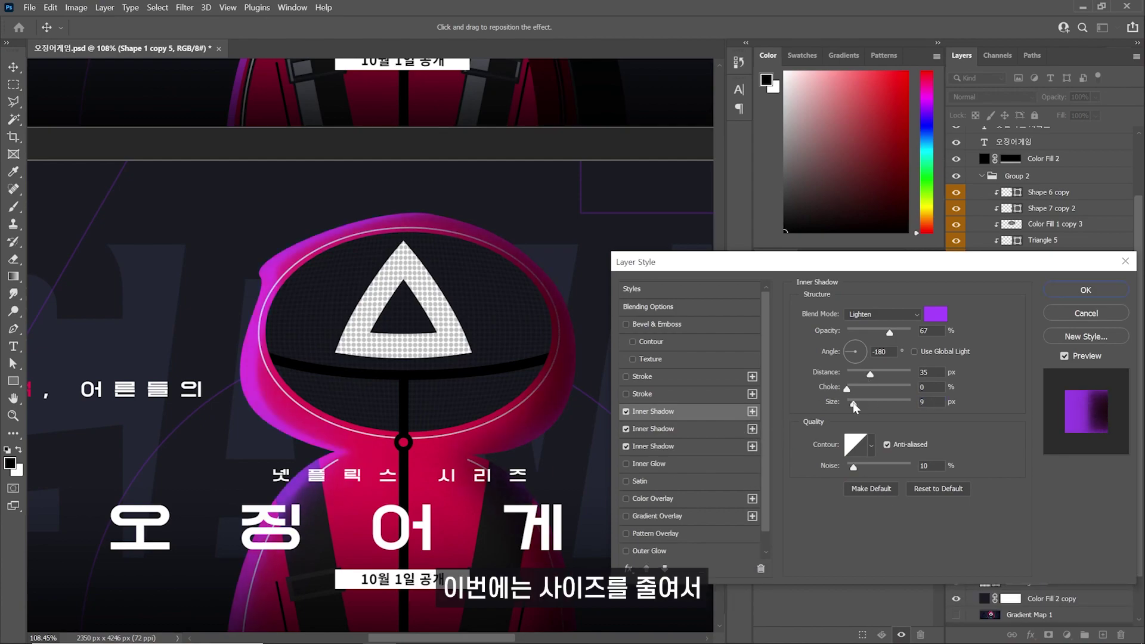
mouse_move(872, 404)
mouse_down()
mouse_move(852, 403)
mouse_move(855, 375)
mouse_up()
click(935, 314)
text(ffffff)
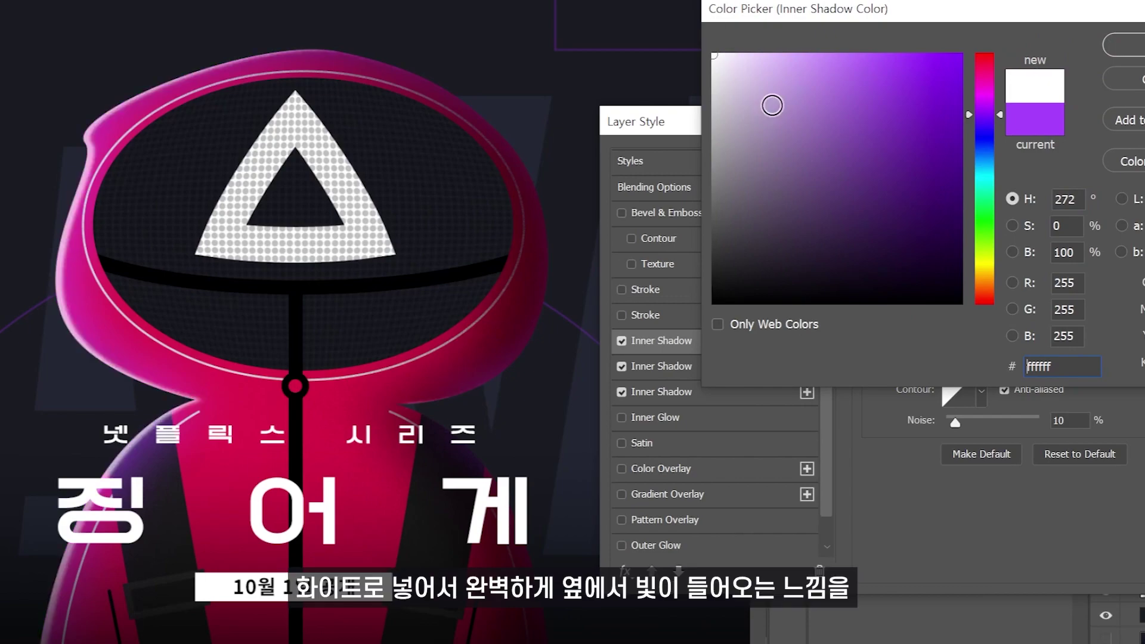
key(Return)
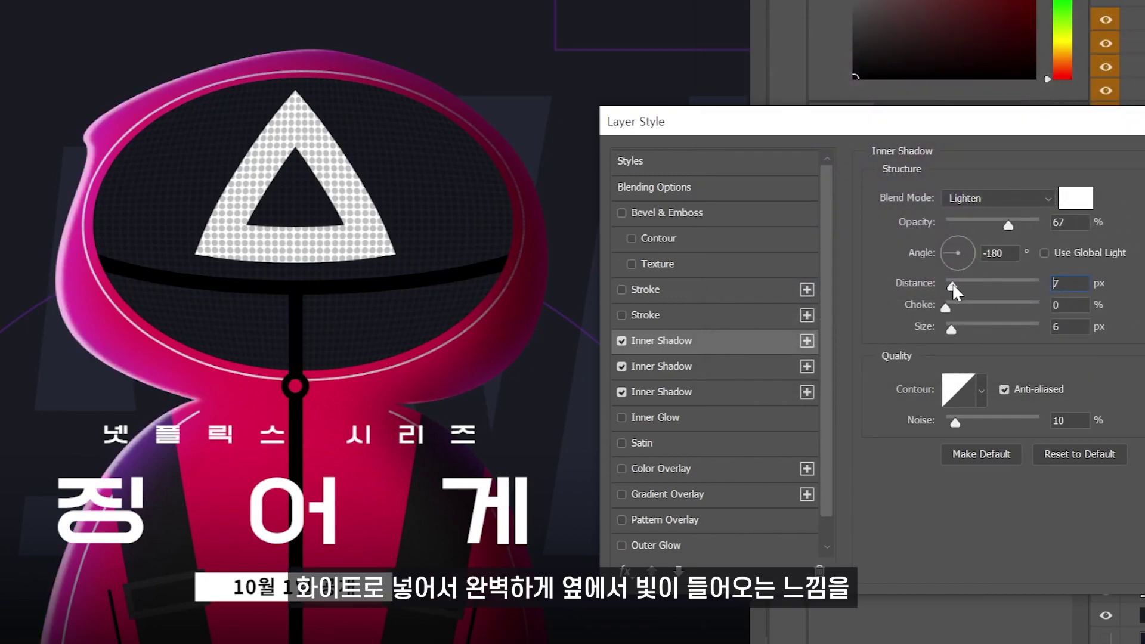
key(Down)
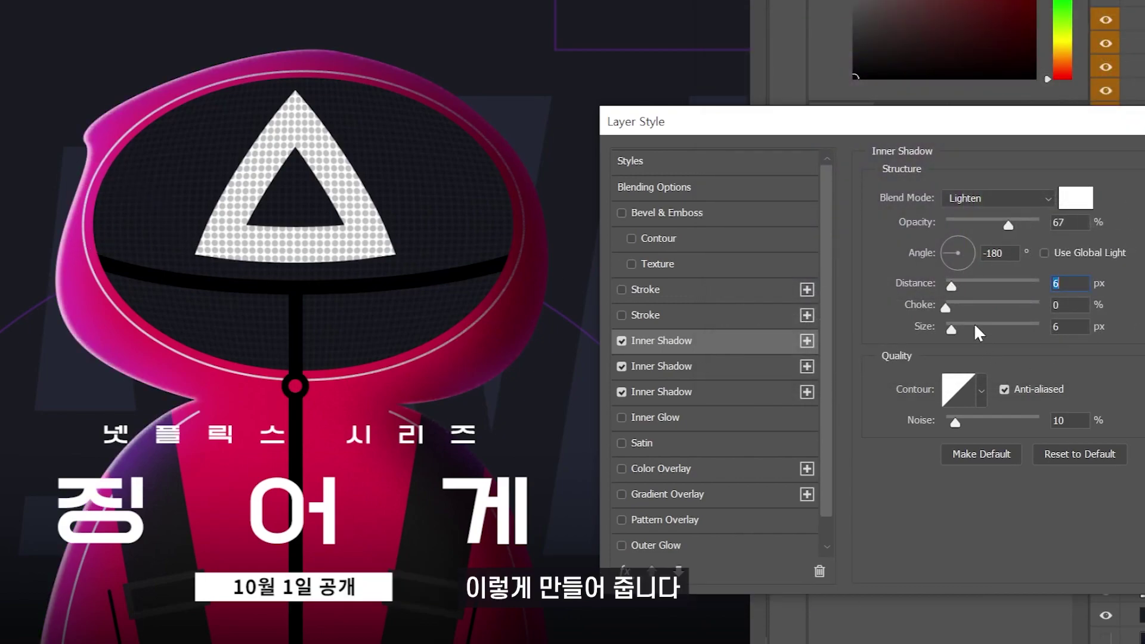
drag(957, 331, 955, 332)
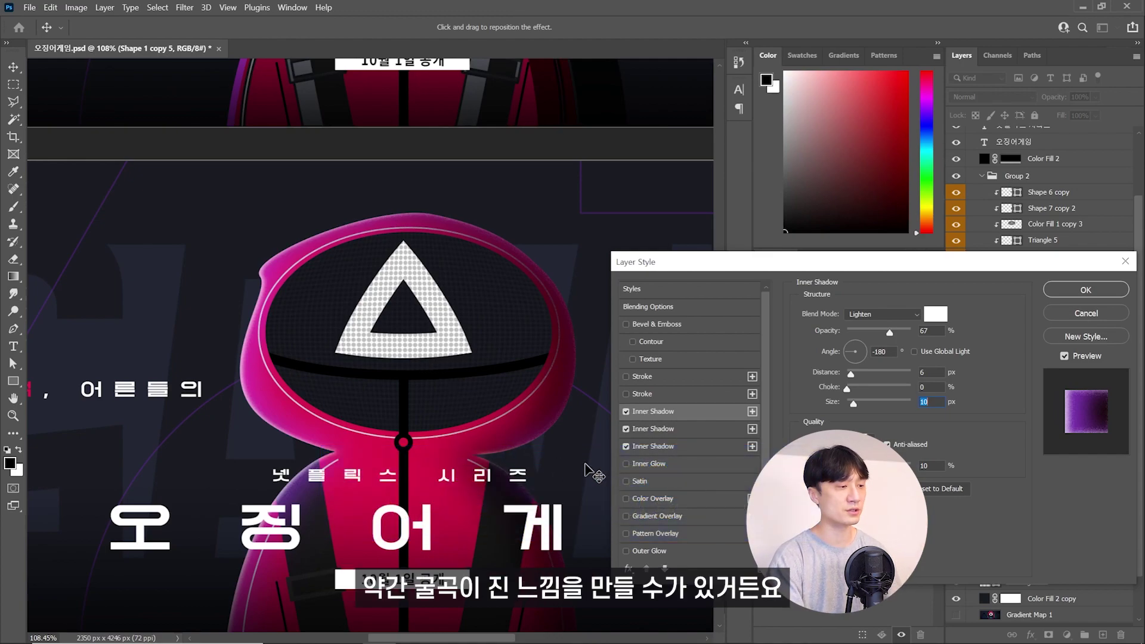
Add a Gradient Overlay to the hood using the Basics black-to-white preset.
scroll(651, 504, down, 1)
click(667, 499)
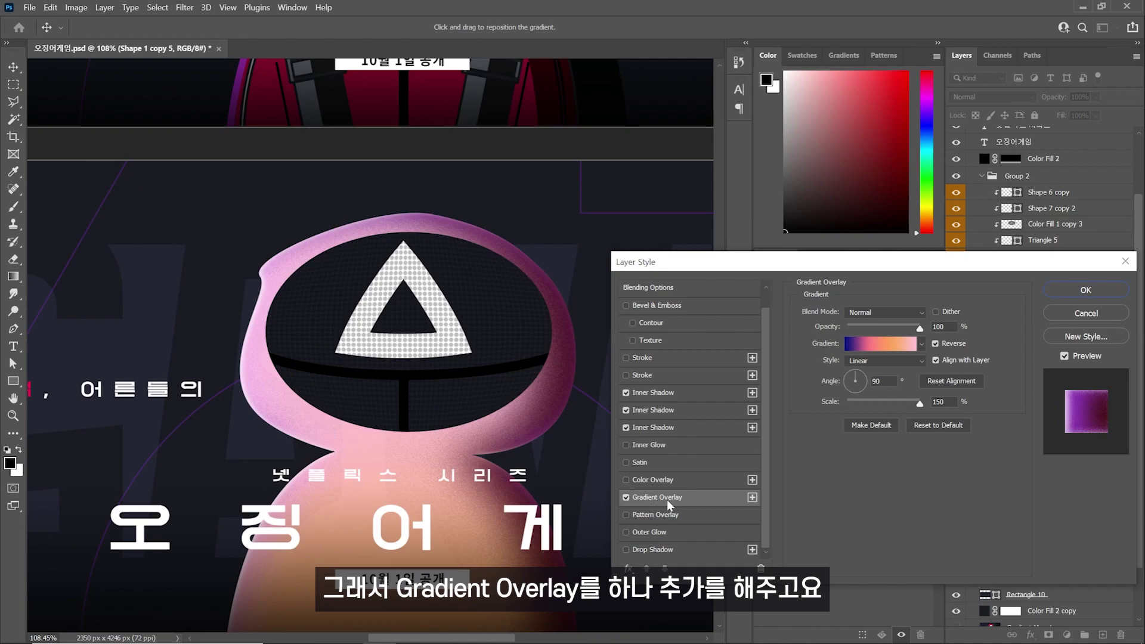
click(922, 344)
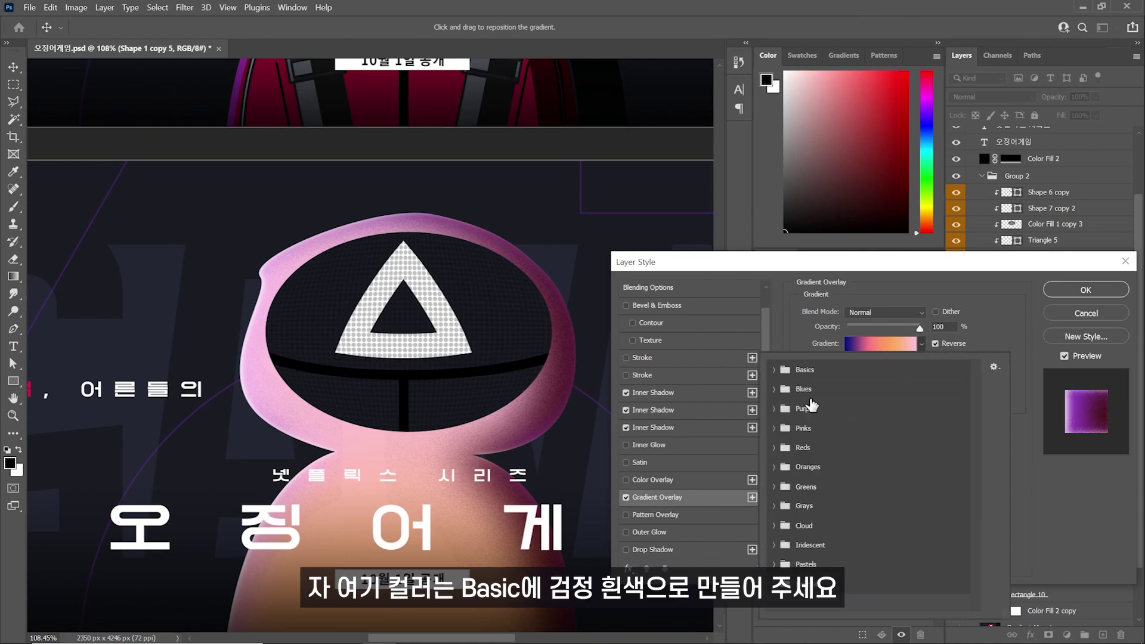
click(775, 370)
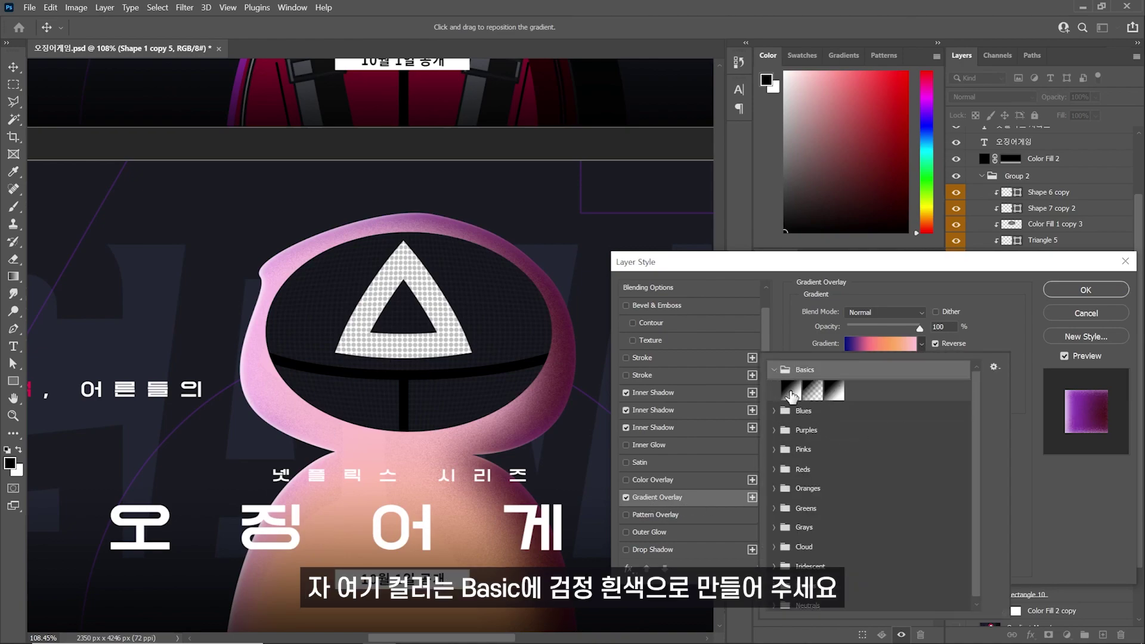
click(791, 392)
click(795, 333)
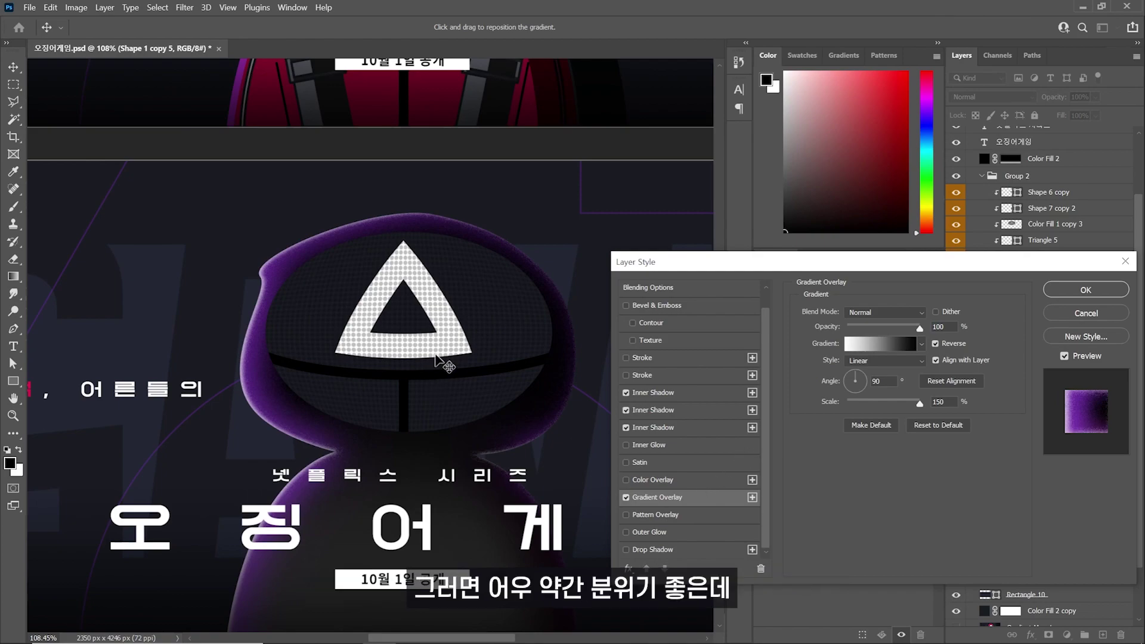
Blend the gradient in Multiply, reset its alignment to 0°, and reposition it on the hood.
click(878, 312)
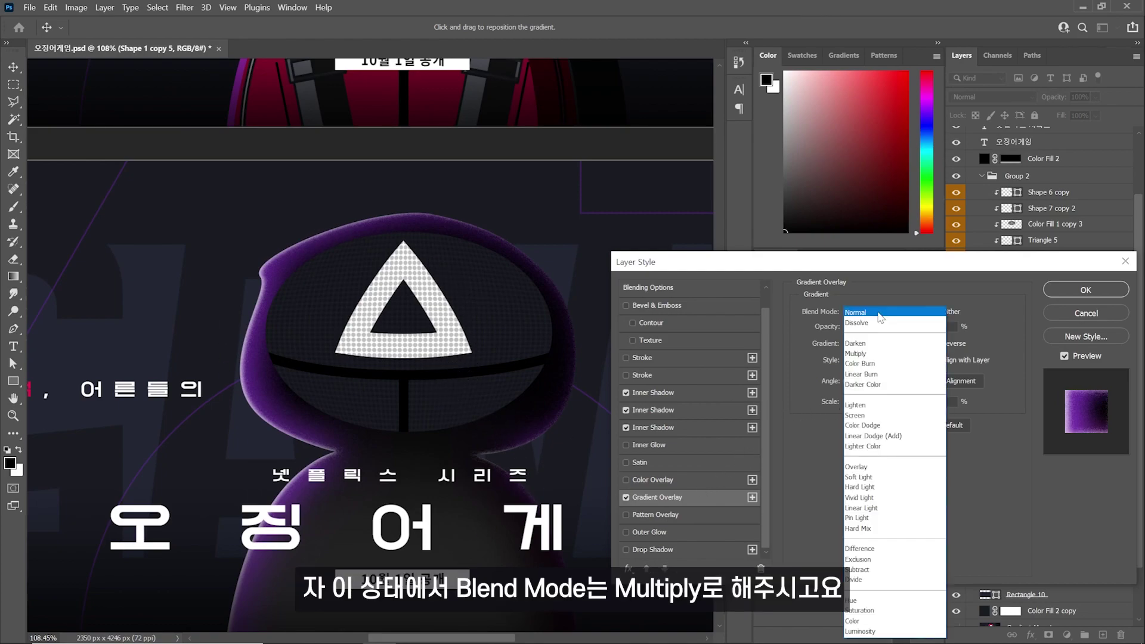
click(876, 353)
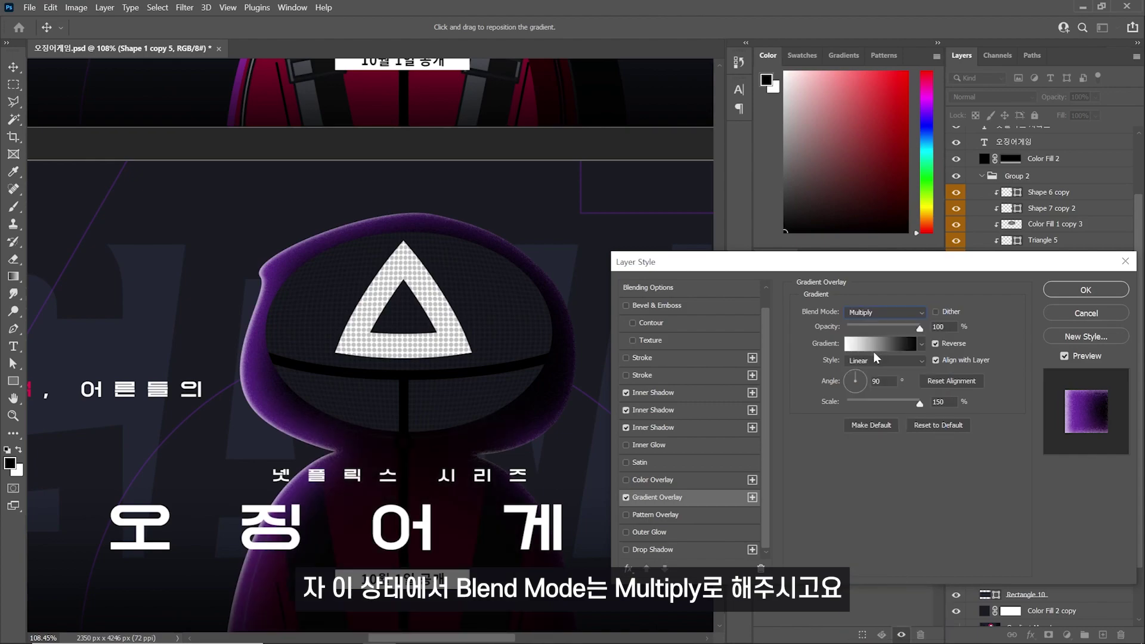
click(953, 380)
click(844, 382)
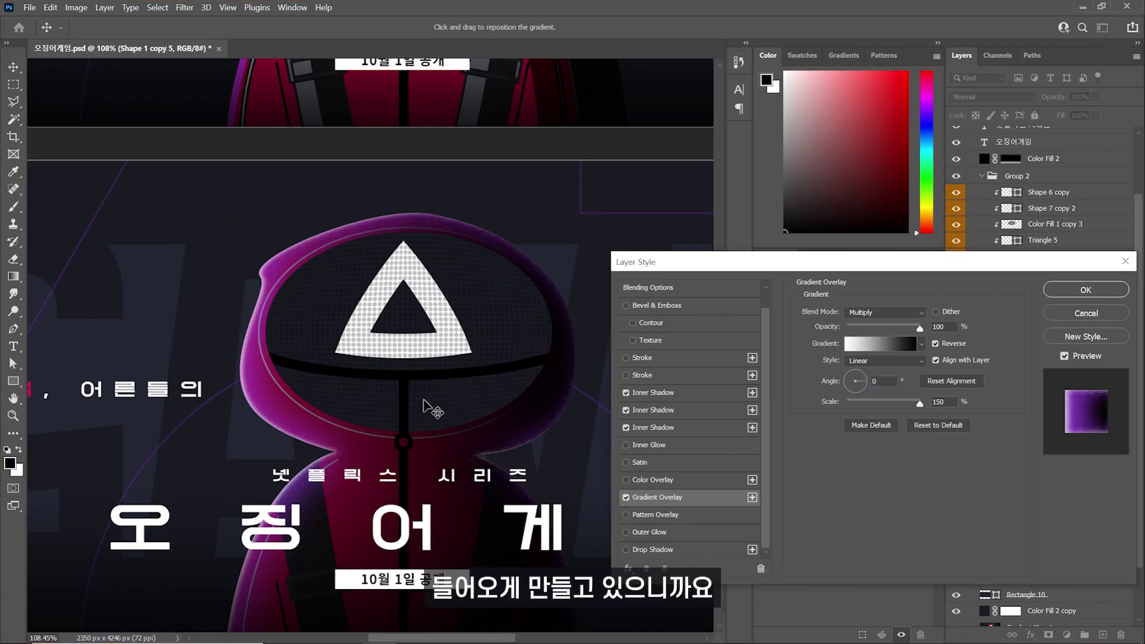
drag(429, 405, 495, 411)
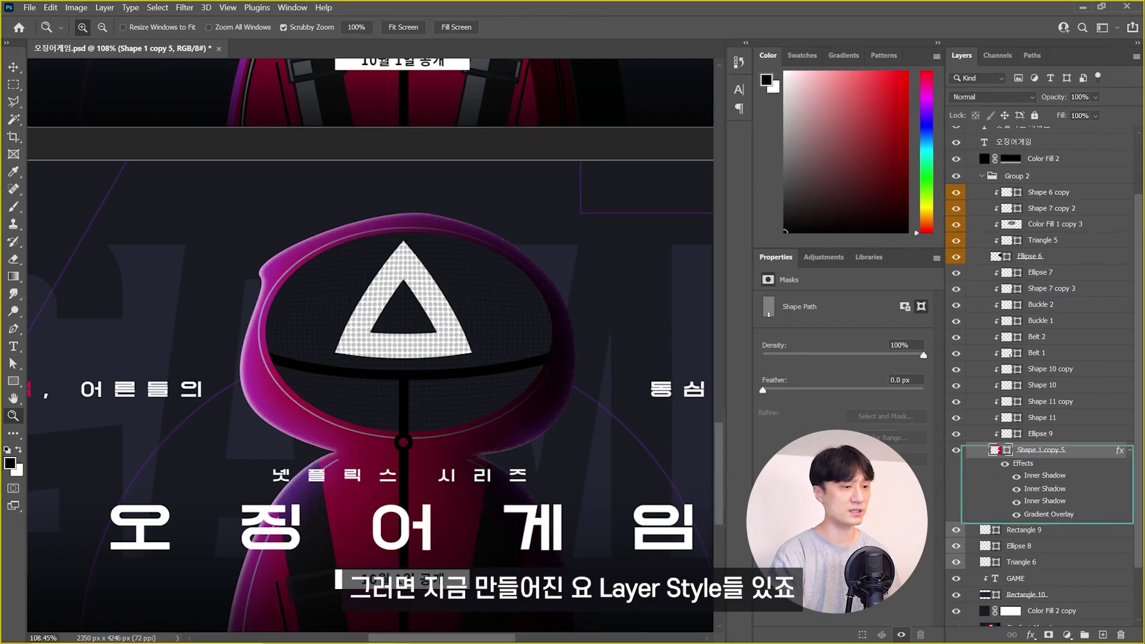
Copy the hood's effects onto Ellipse 6 and hide its Gradient Overlay.
drag(1023, 464, 1033, 260)
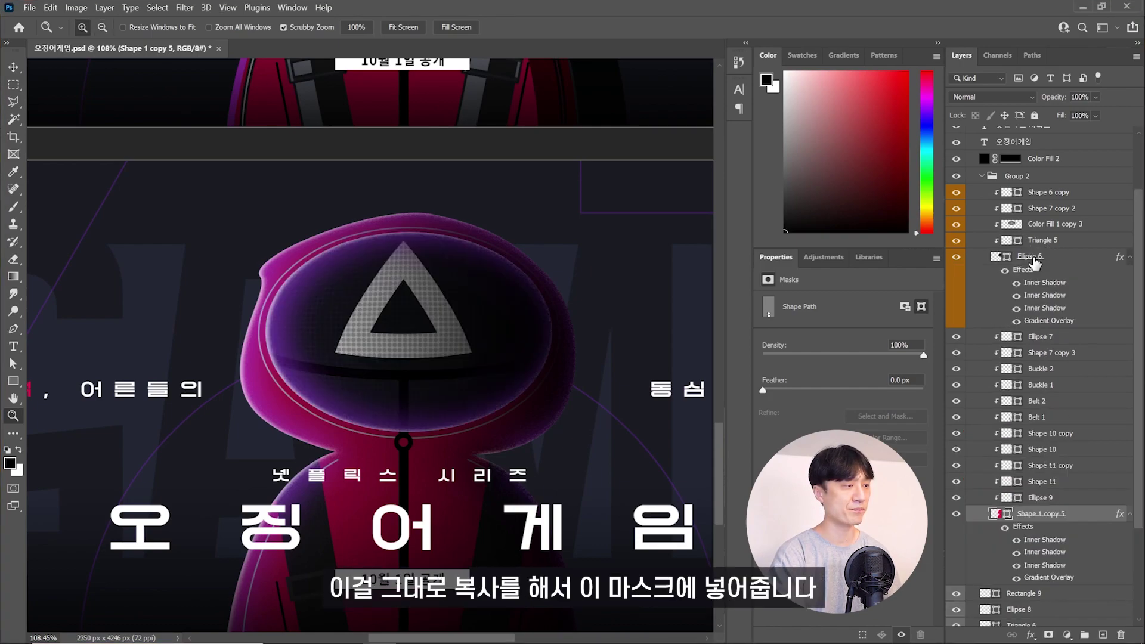
click(1034, 260)
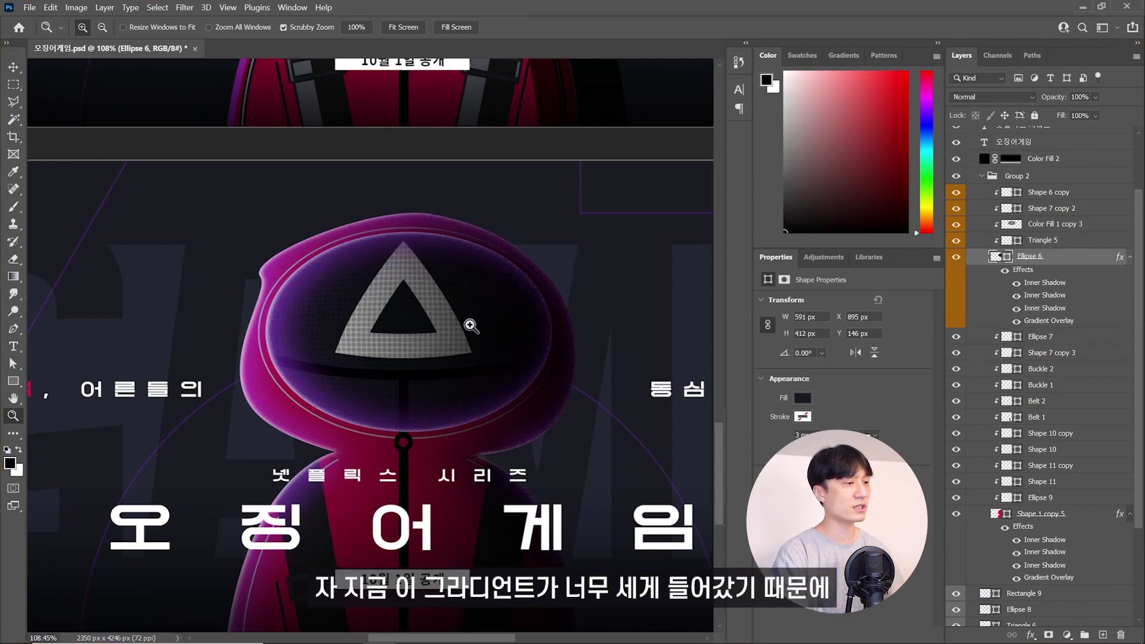
click(1016, 321)
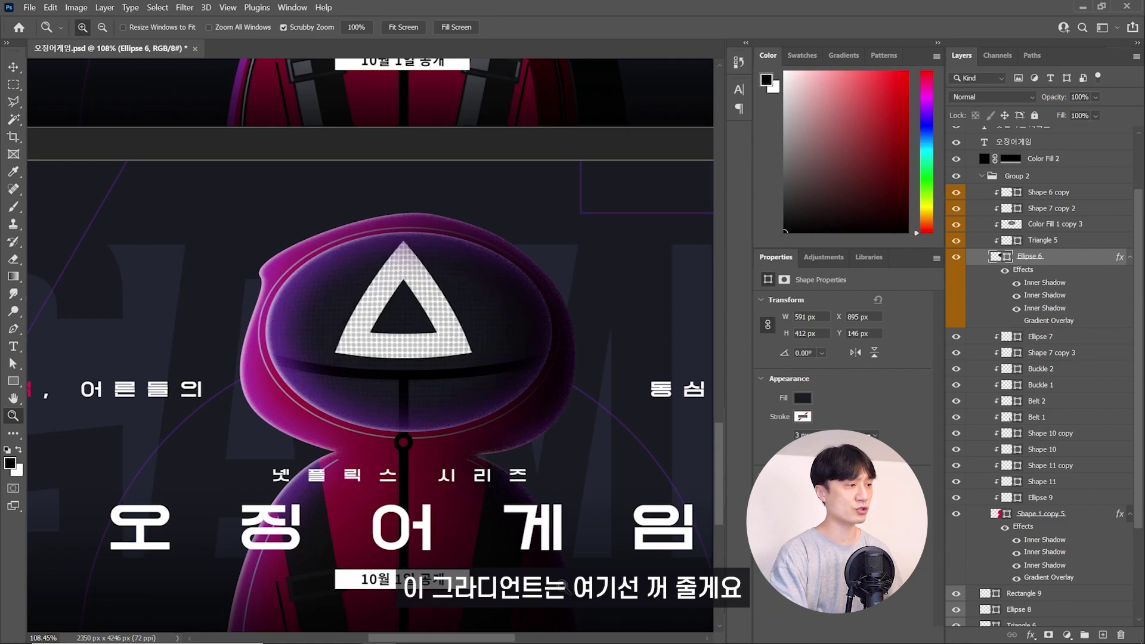
drag(407, 250, 361, 337)
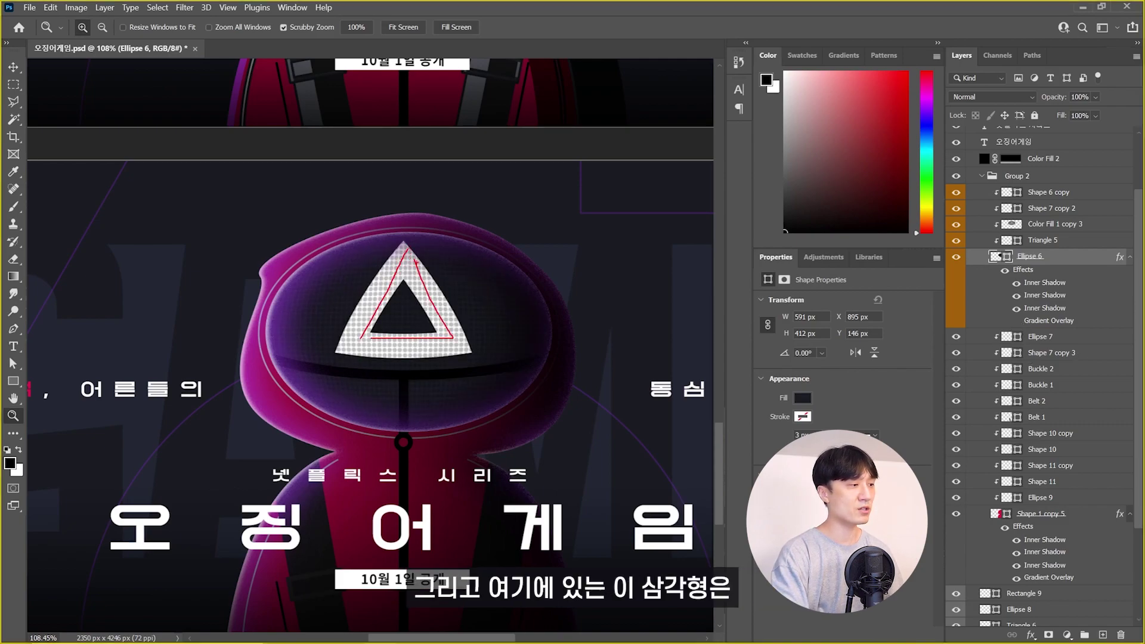
Select Triangle 5 and open its Layer Style settings.
click(984, 241)
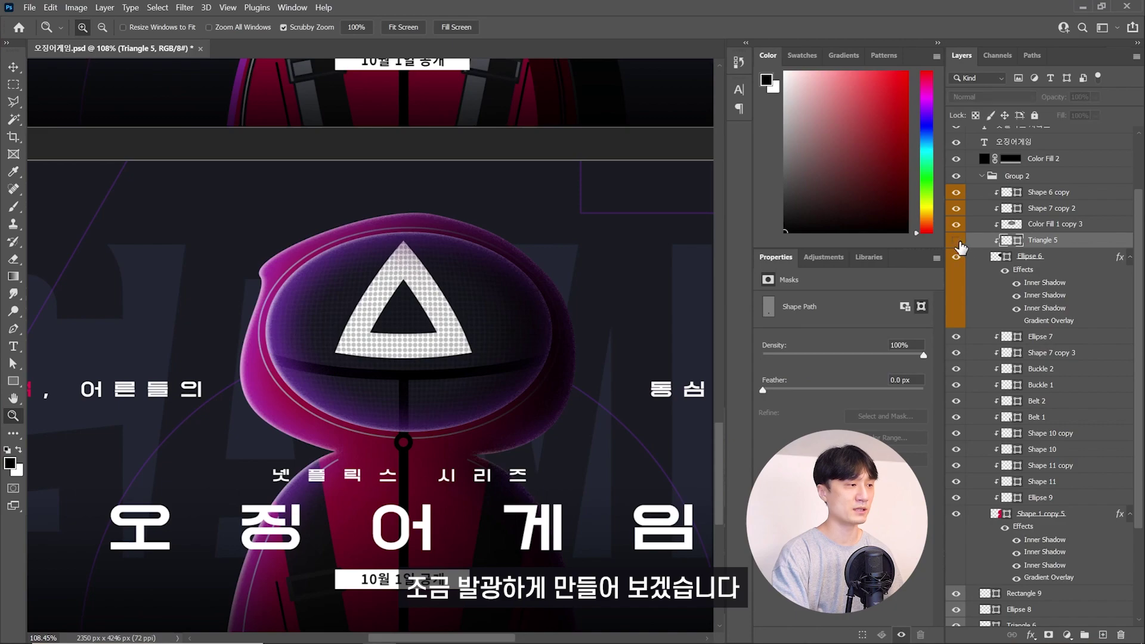
click(956, 240)
click(956, 241)
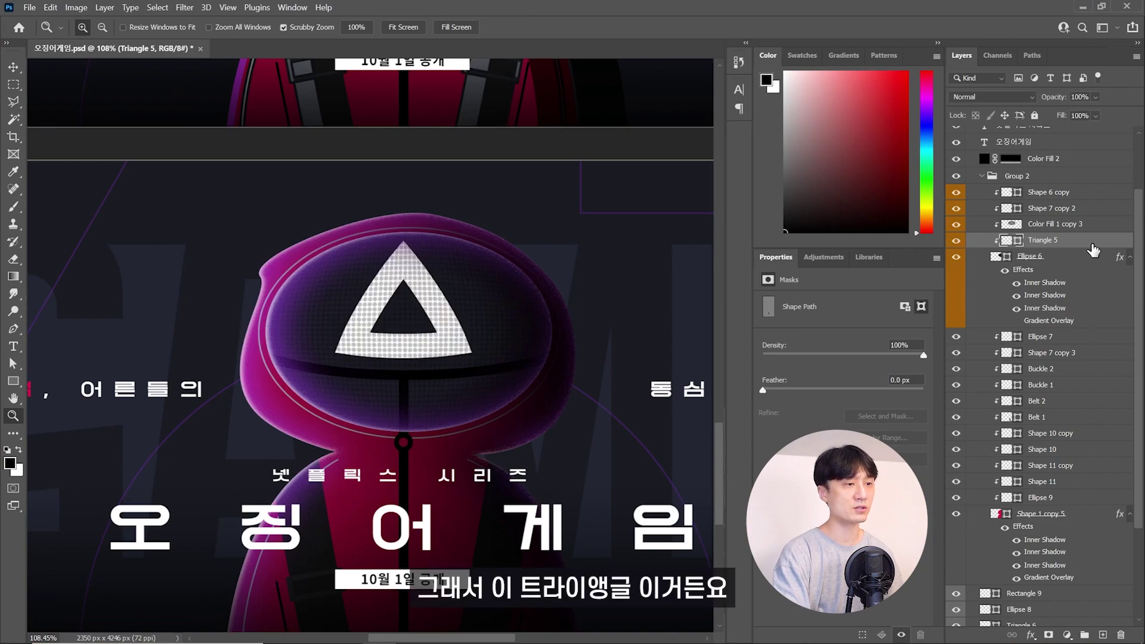
double_click(1079, 242)
Add a Vivid Light outer glow to Triangle 5 at 100% opacity and 10% noise.
click(633, 533)
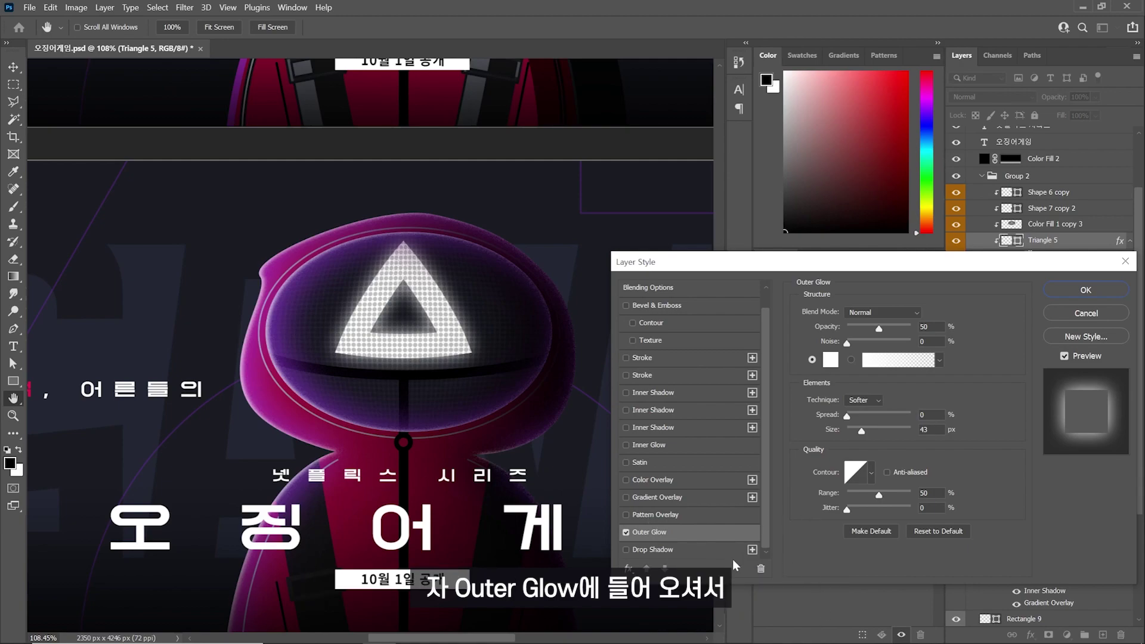
click(883, 319)
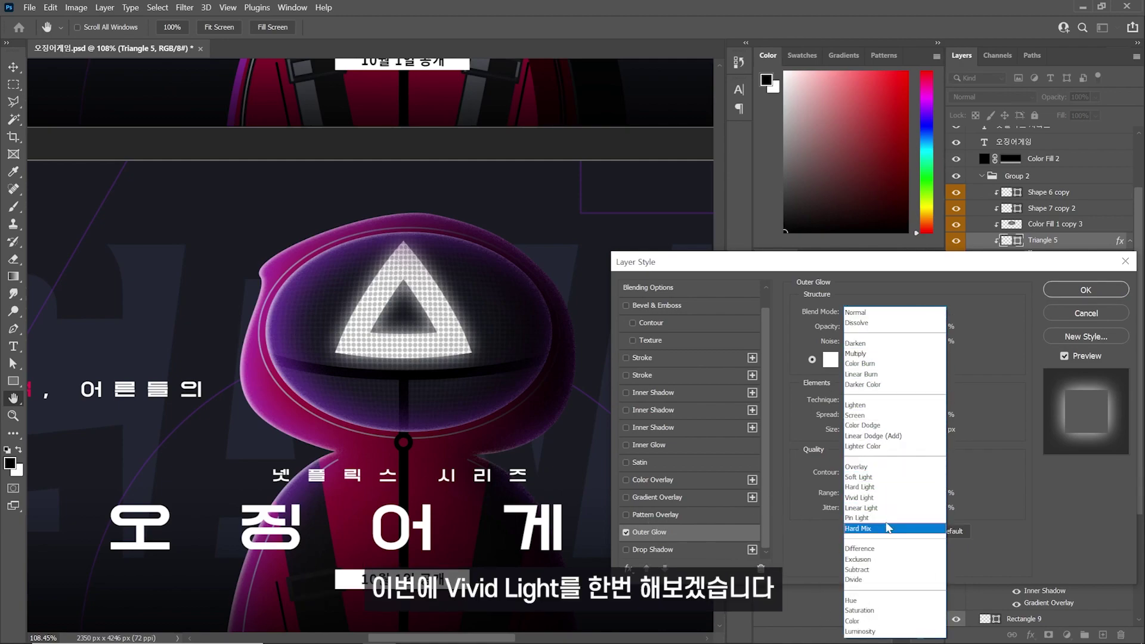
click(884, 506)
drag(881, 328, 910, 356)
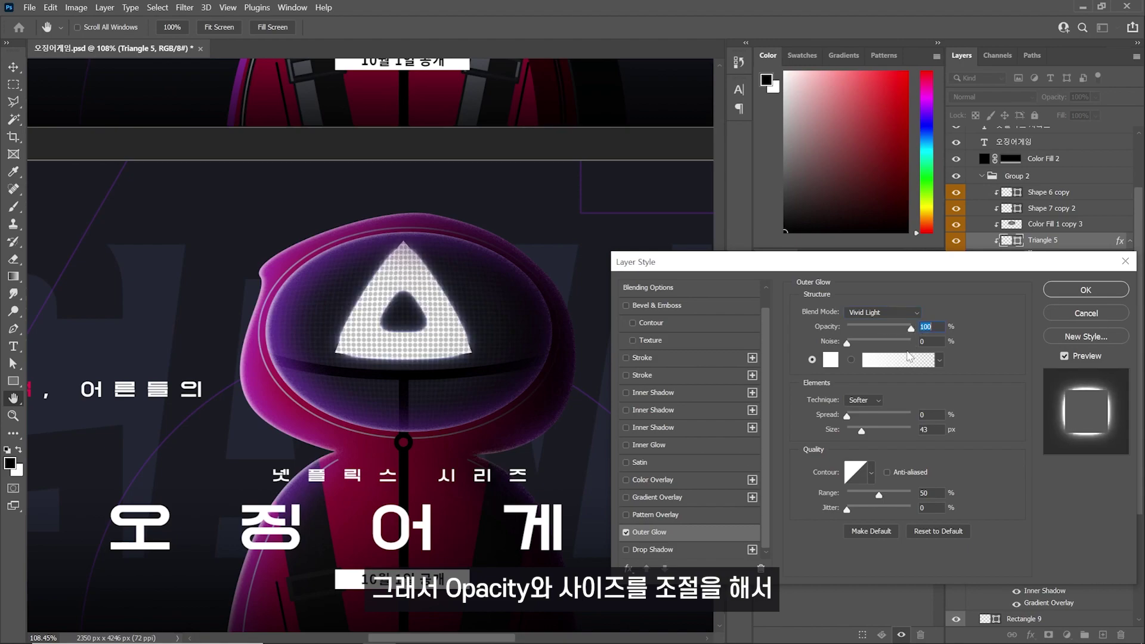
drag(862, 432, 869, 430)
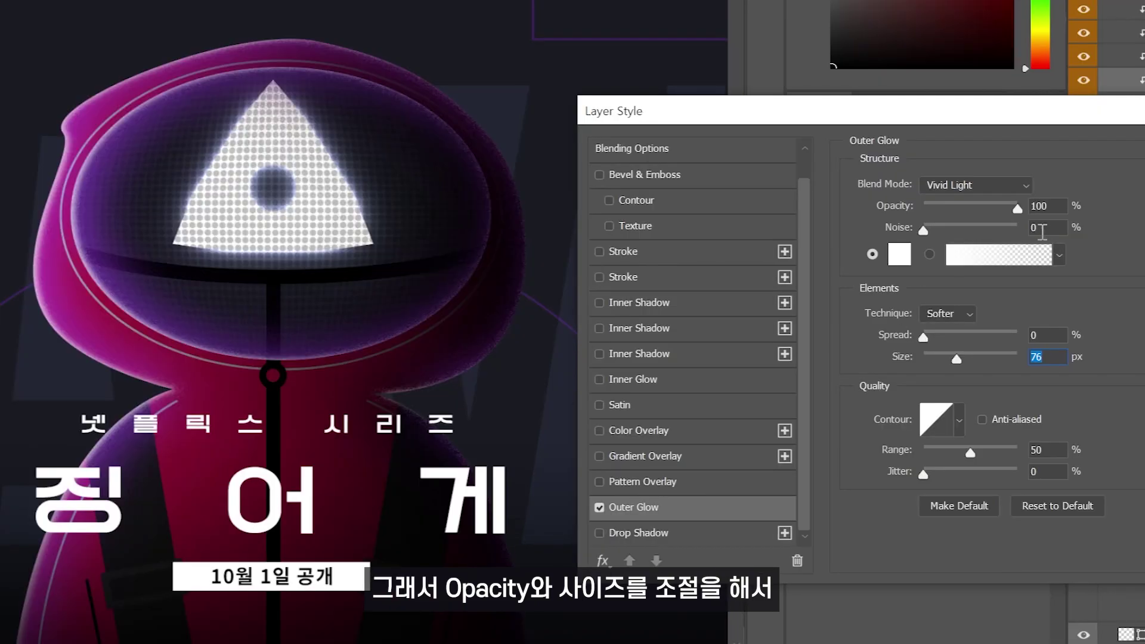
click(1042, 231)
text(0)
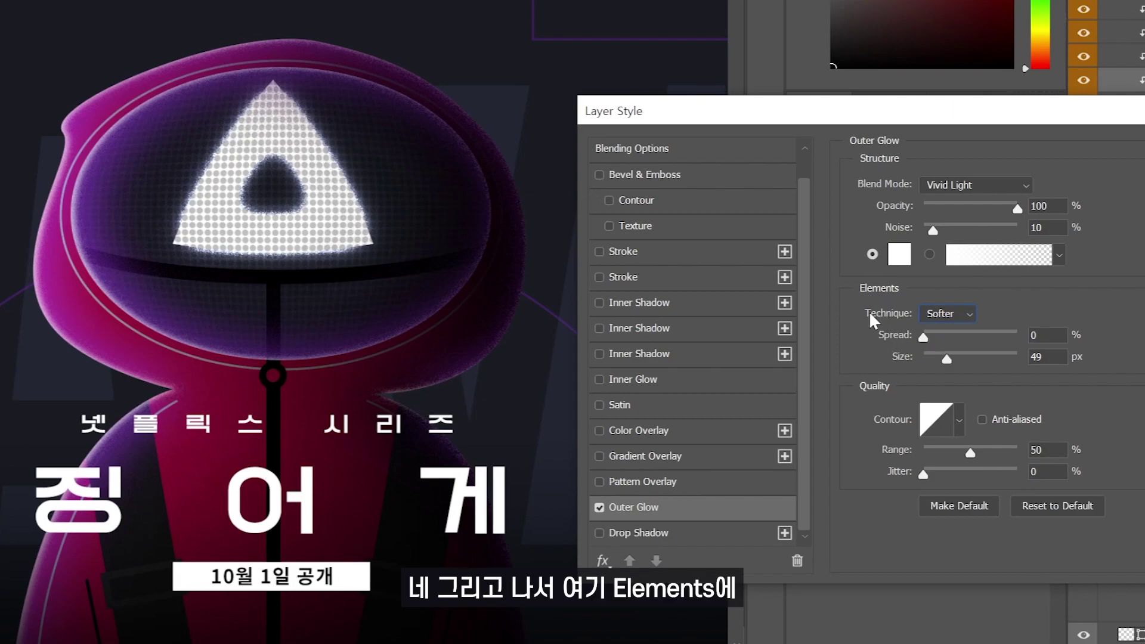
Set the glow technique to Precise with a 29 px size and apply it.
click(948, 322)
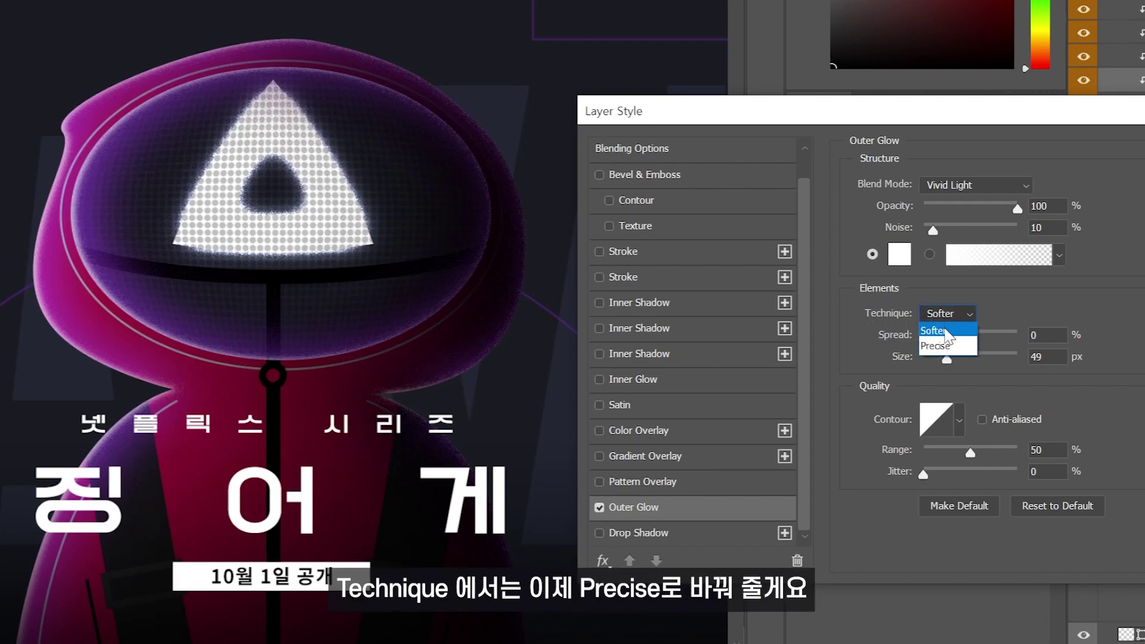
click(944, 347)
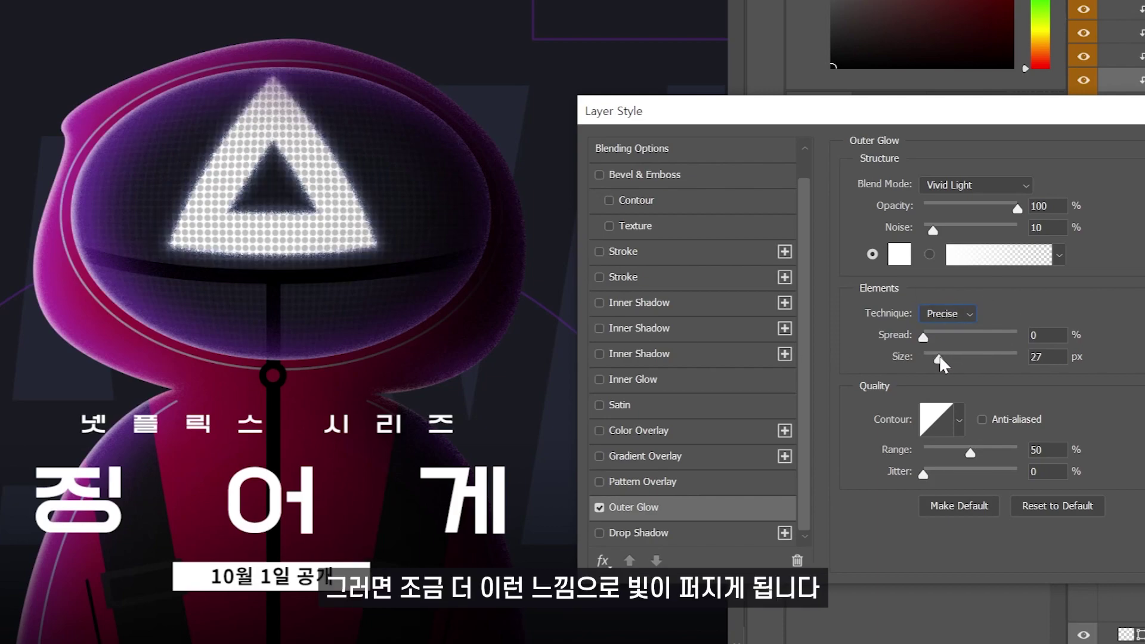
mouse_move(947, 360)
mouse_down()
mouse_move(972, 360)
mouse_move(942, 365)
mouse_up()
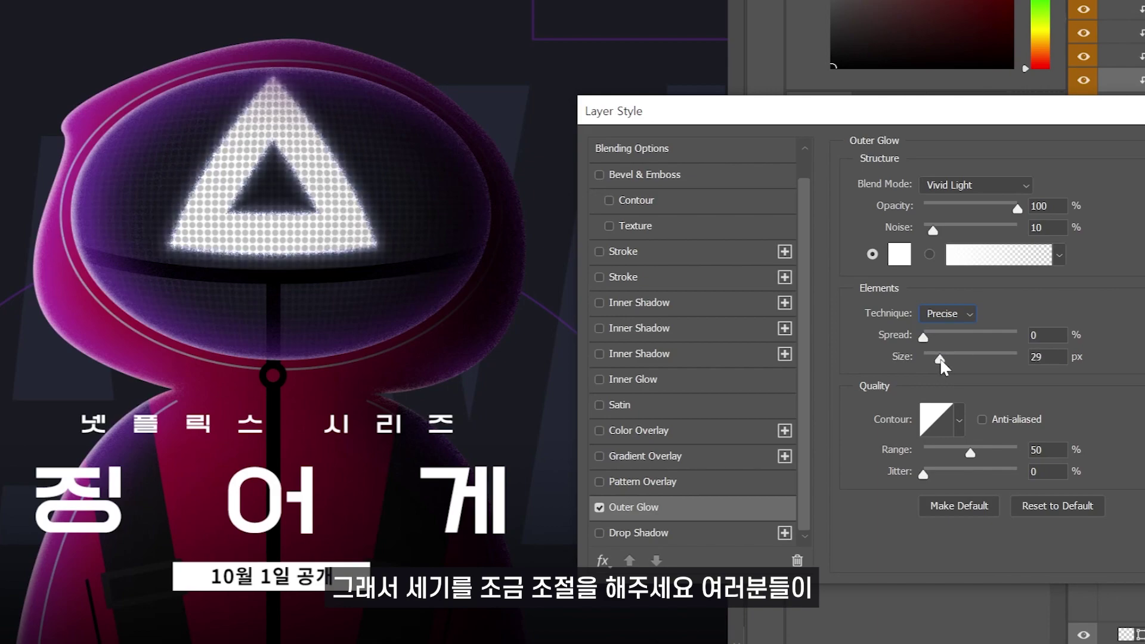
click(941, 359)
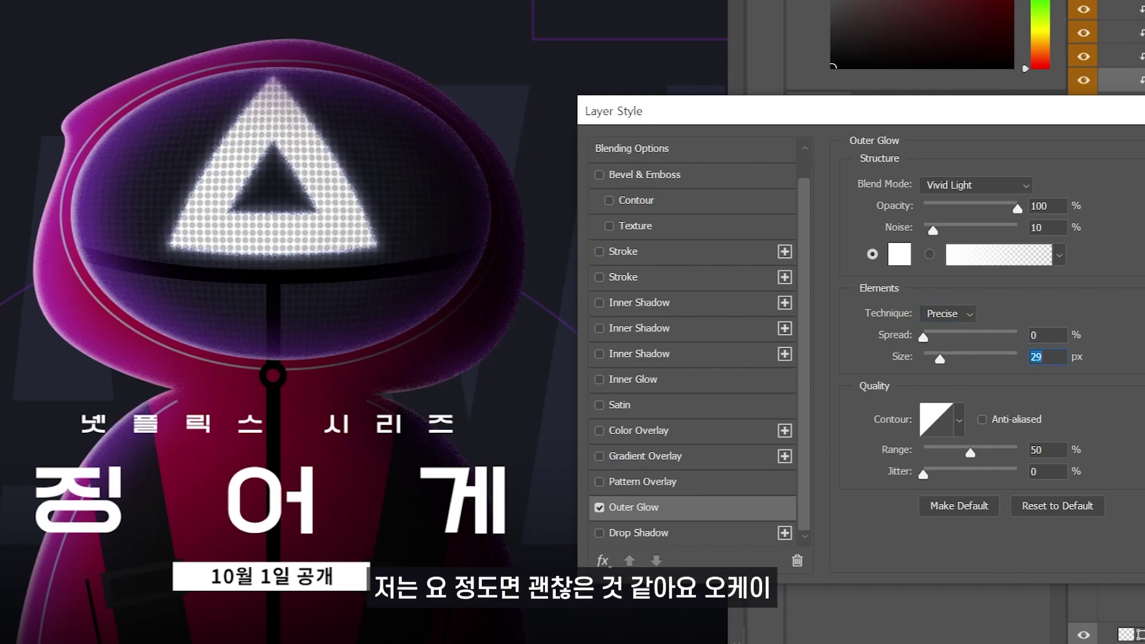
key(Return)
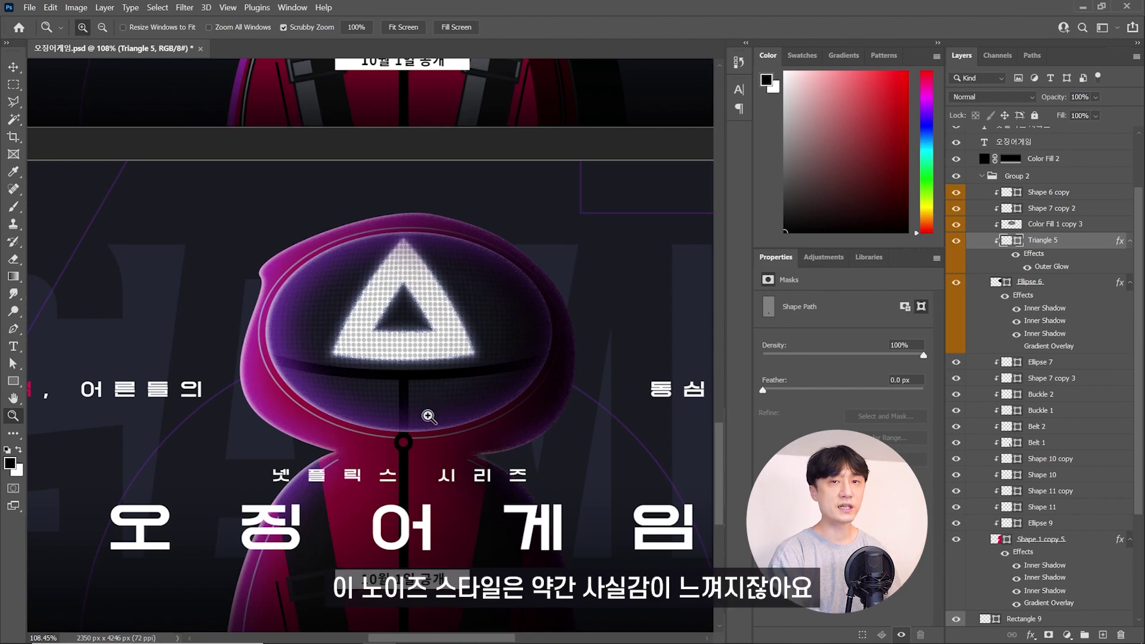
Zoom to the glowing triangle and add an Inner Shadow to the Shape 6 copy layer.
drag(437, 418, 420, 422)
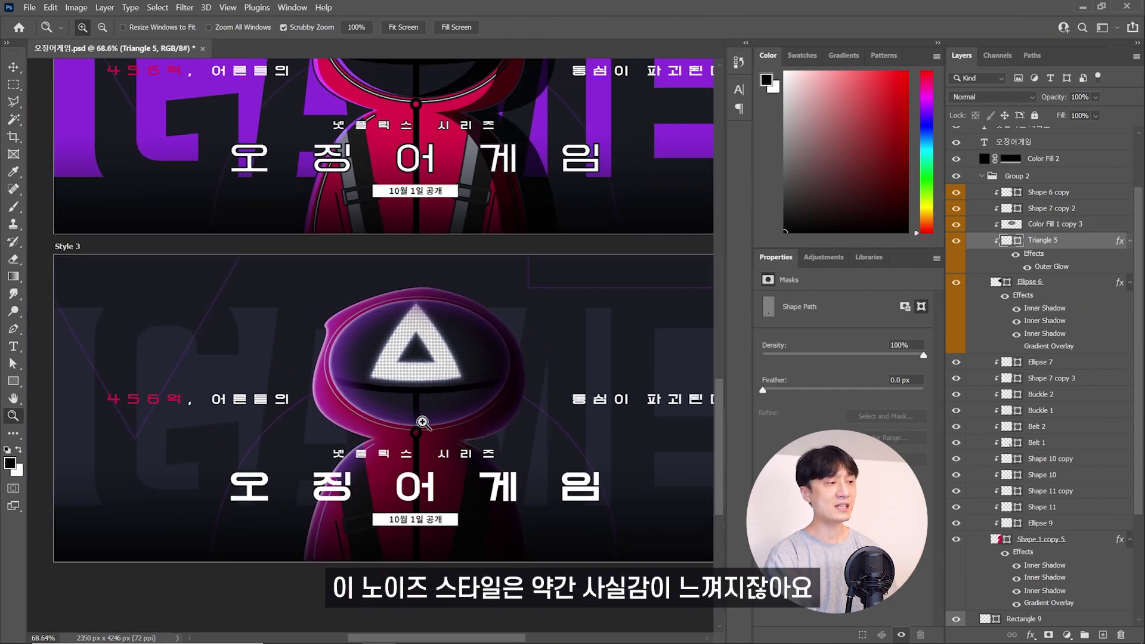
mouse_move(420, 421)
mouse_down()
mouse_move(447, 384)
mouse_move(217, 409)
mouse_up()
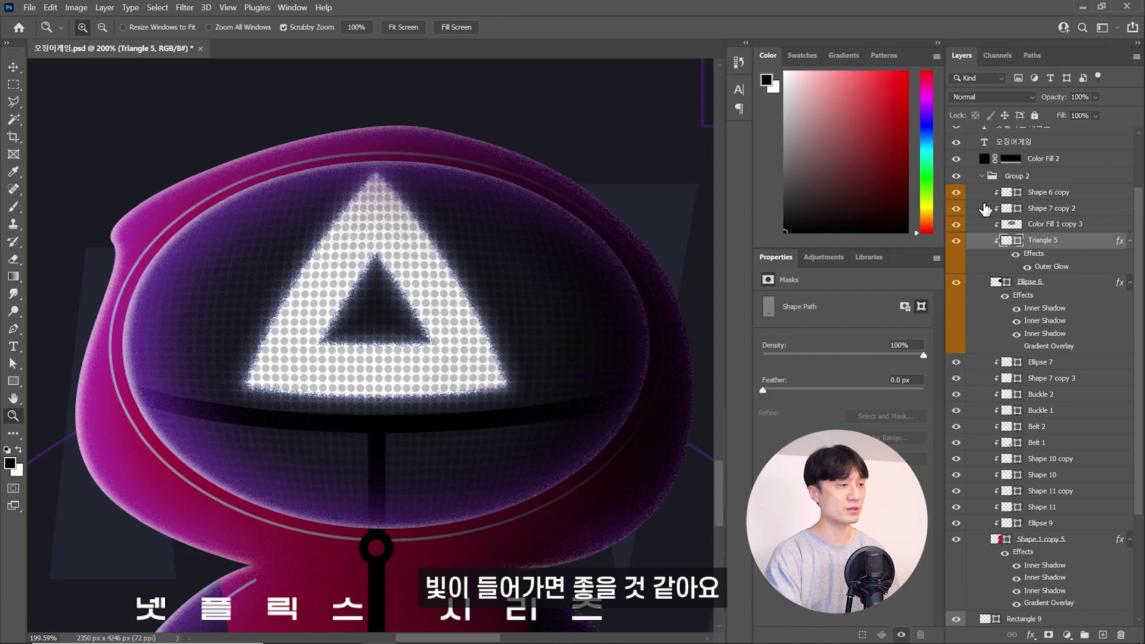
click(1098, 194)
double_click(1098, 192)
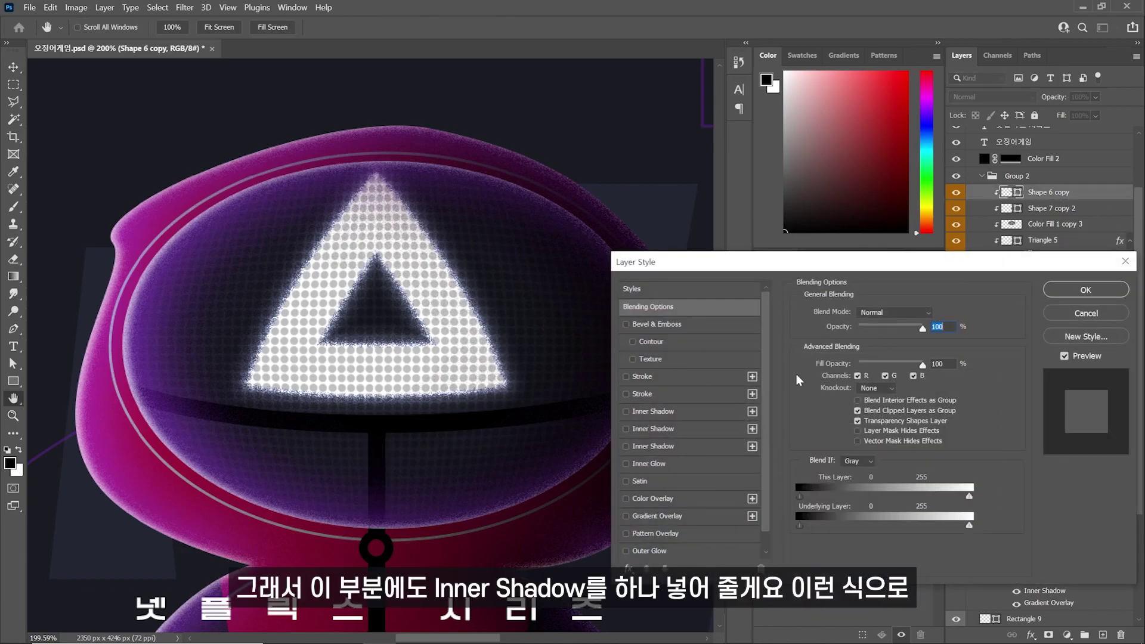
click(651, 412)
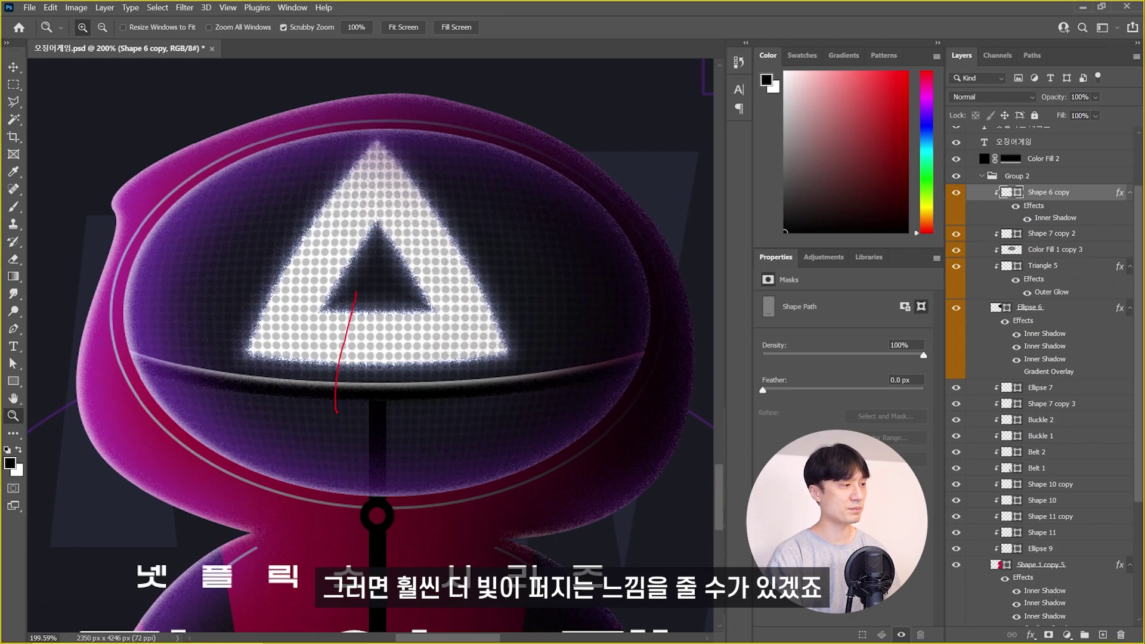
drag(474, 275, 358, 277)
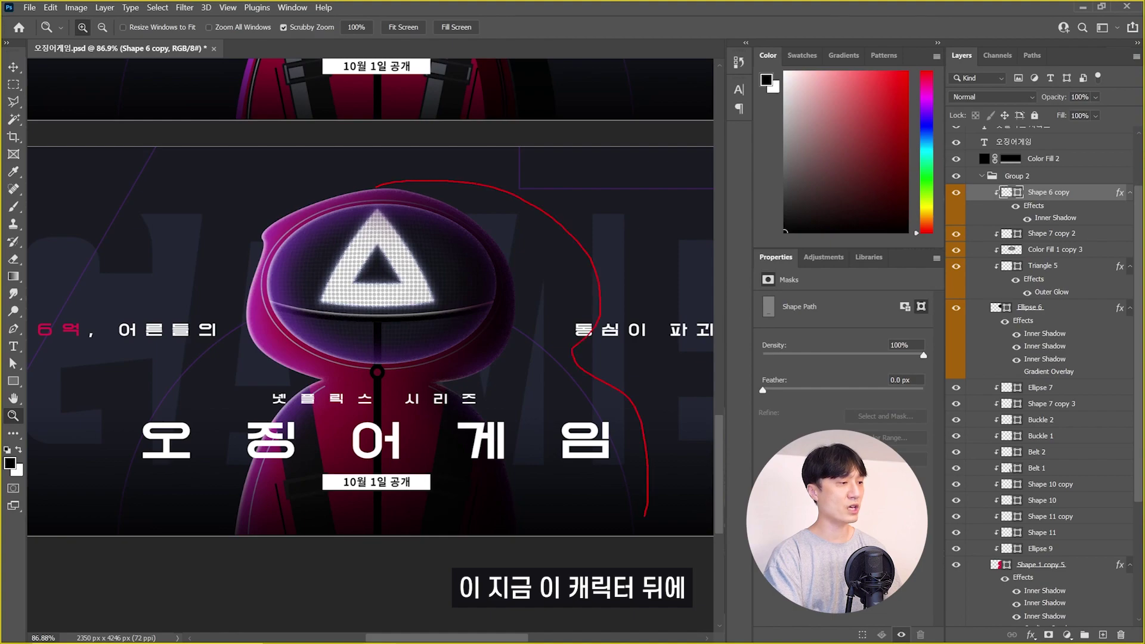
click(1054, 178)
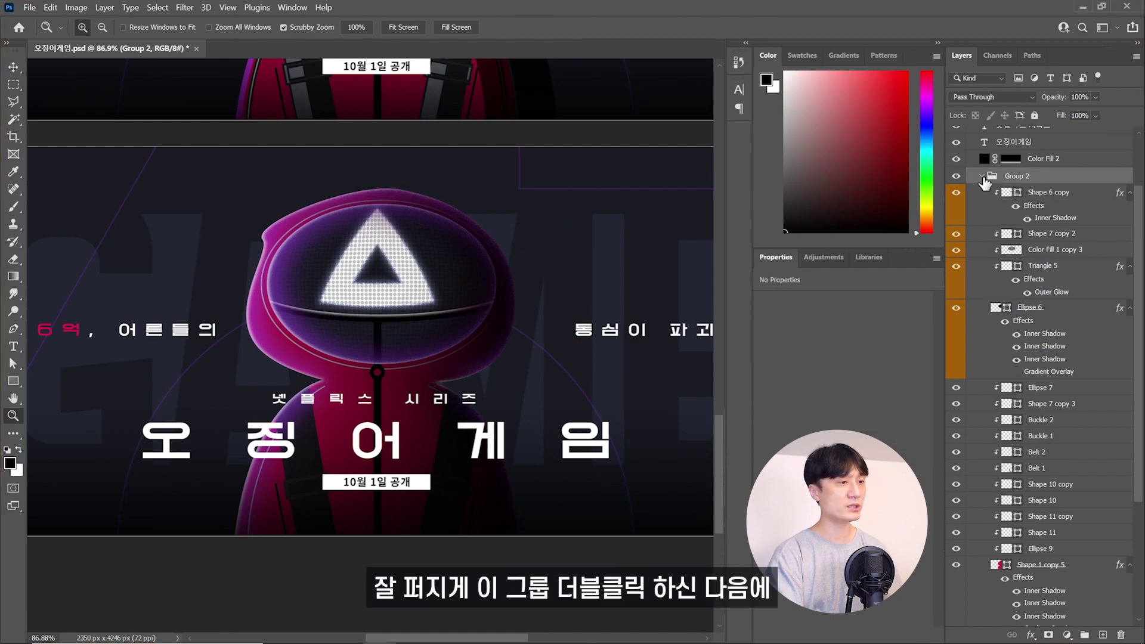
double_click(1066, 179)
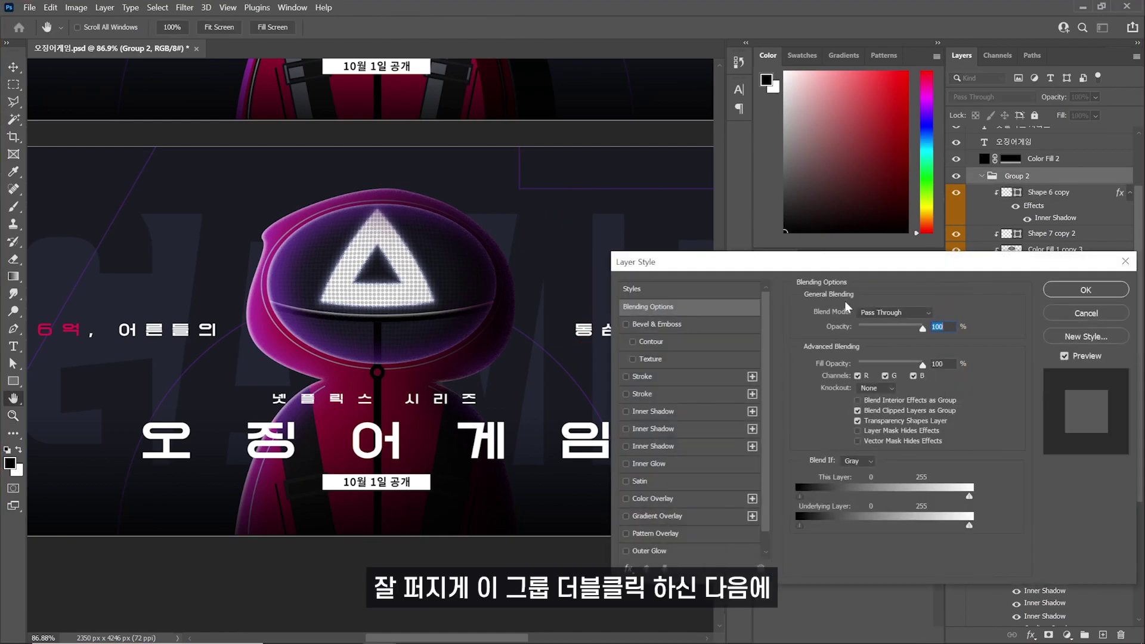
scroll(680, 480, down, 1)
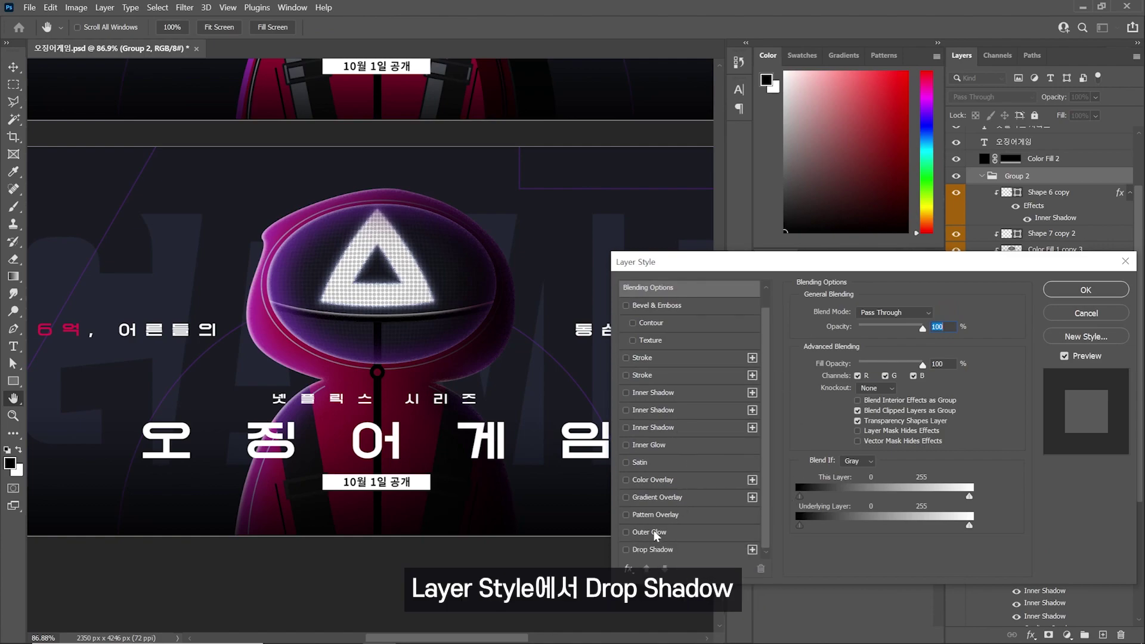
click(653, 549)
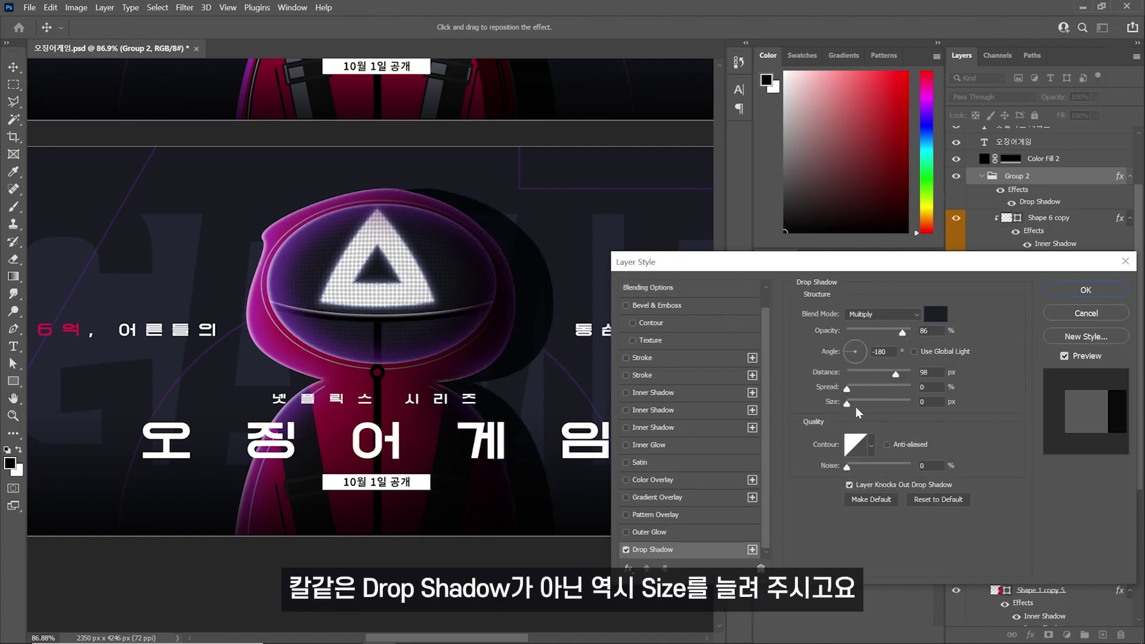
drag(847, 402, 864, 401)
drag(958, 409, 952, 411)
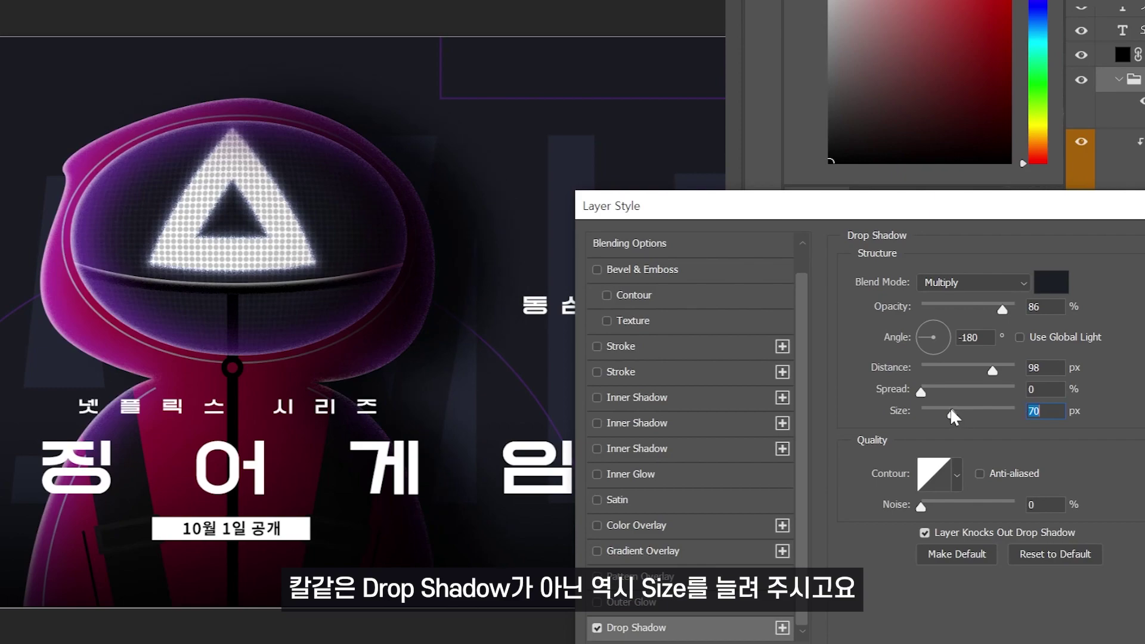
key(Tab)
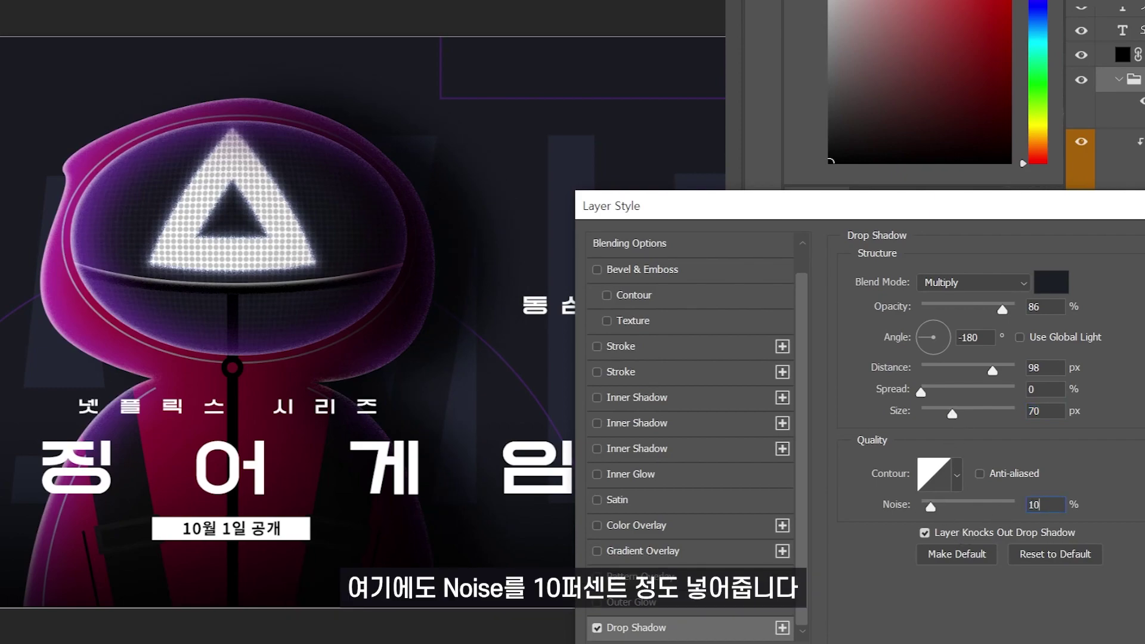
scroll(456, 377, up, 3)
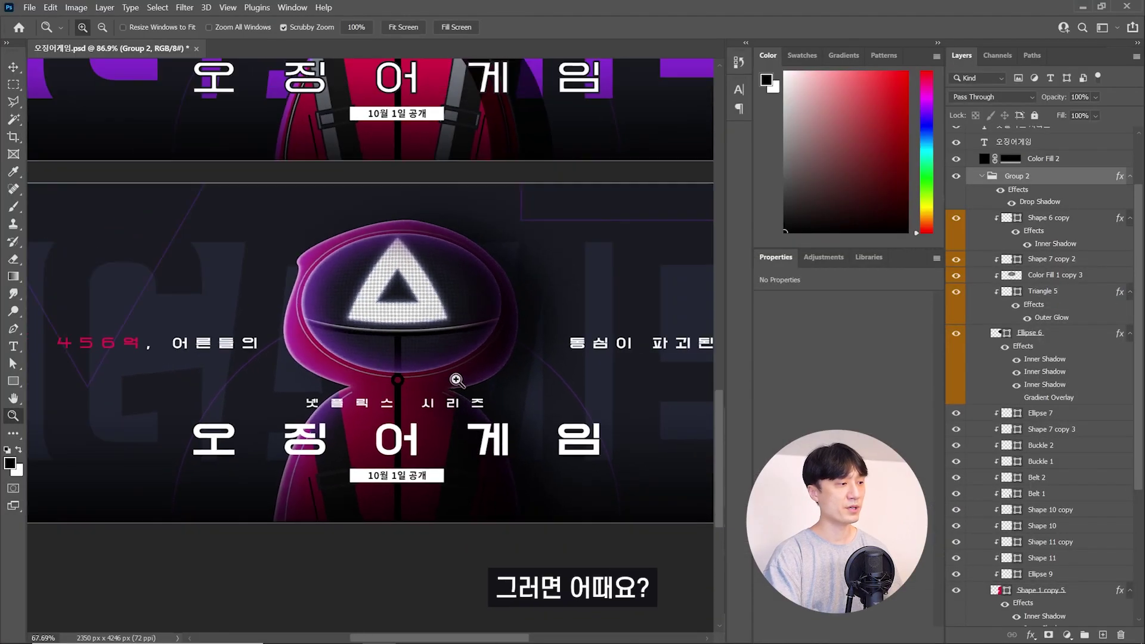
drag(455, 377, 442, 433)
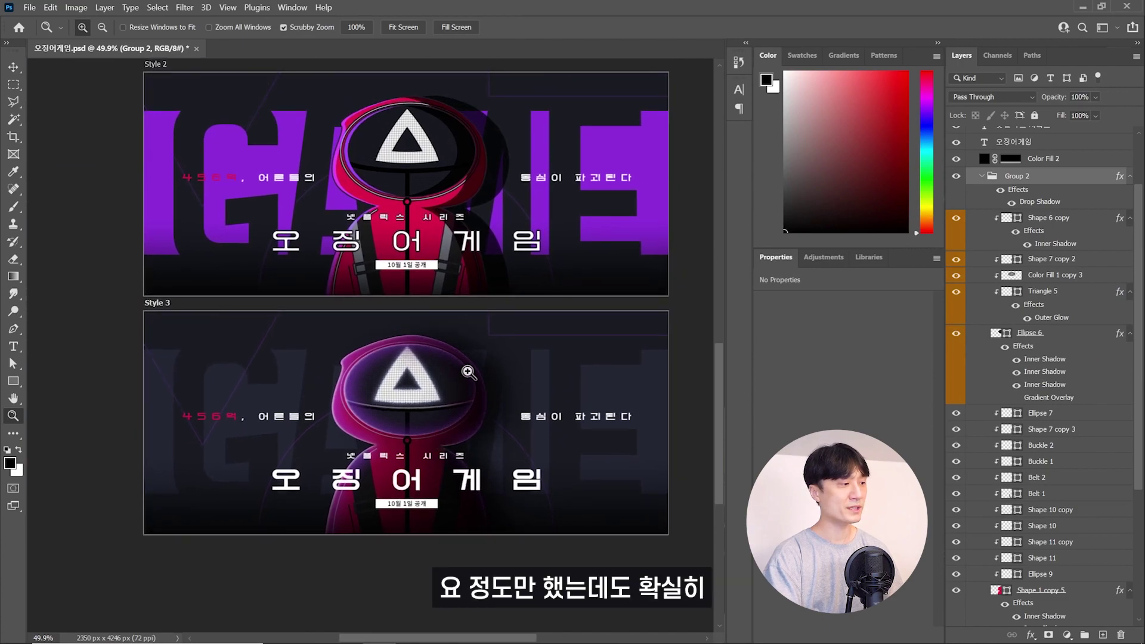
drag(465, 226, 457, 135)
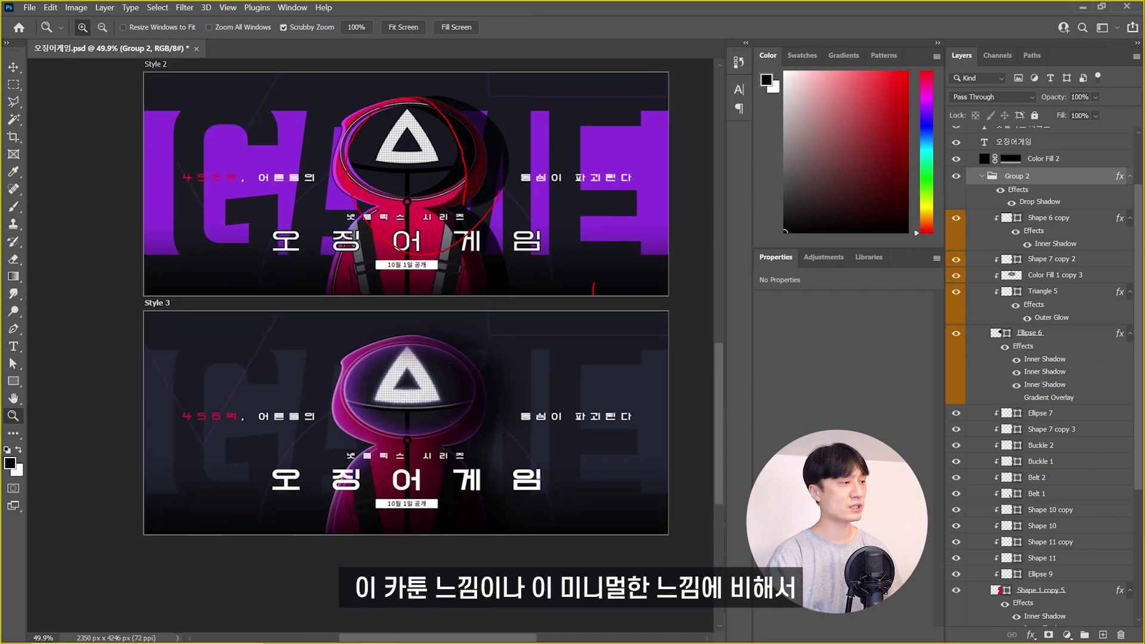
scroll(502, 415, up, 5)
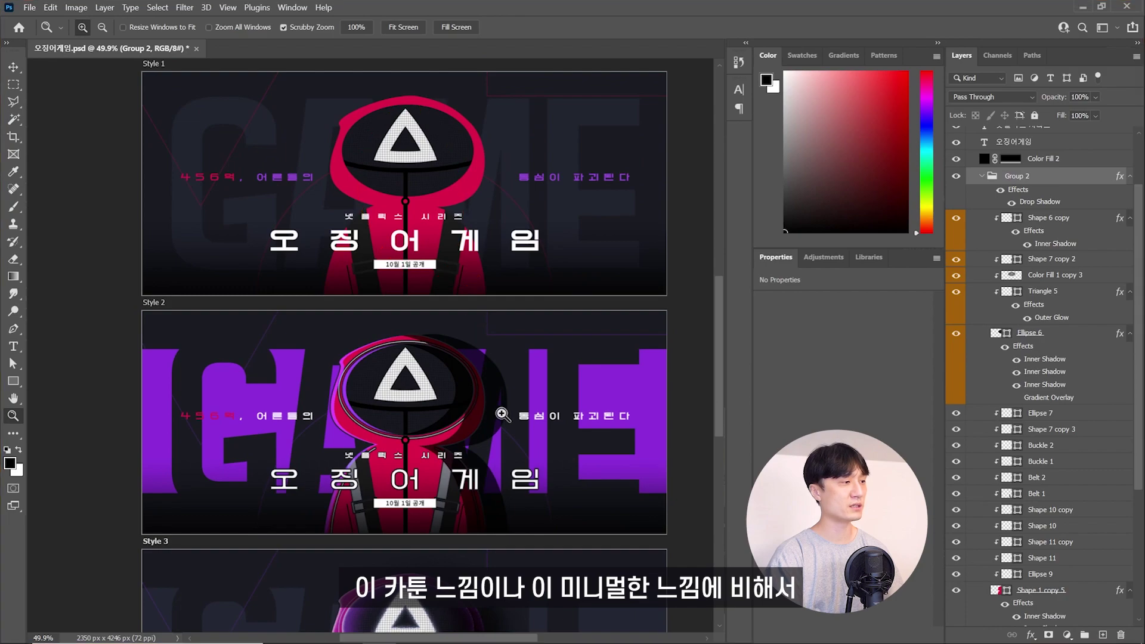
drag(503, 415, 487, 152)
drag(414, 421, 378, 415)
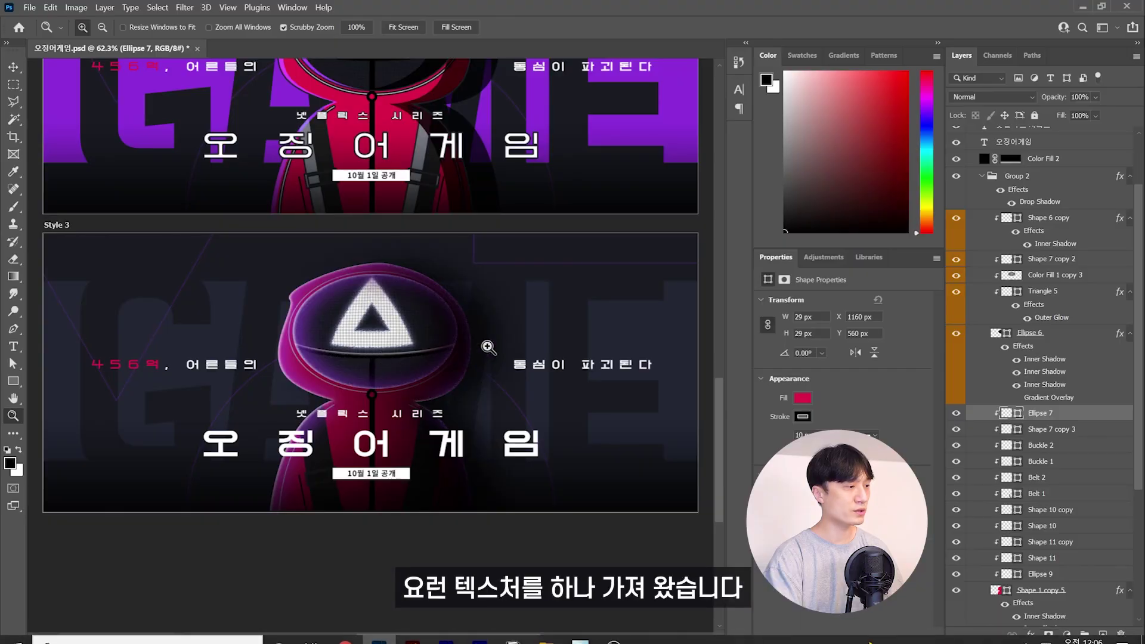
Commit the concrete texture, move it below the artwork, and blend it in Soft Light.
key(Return)
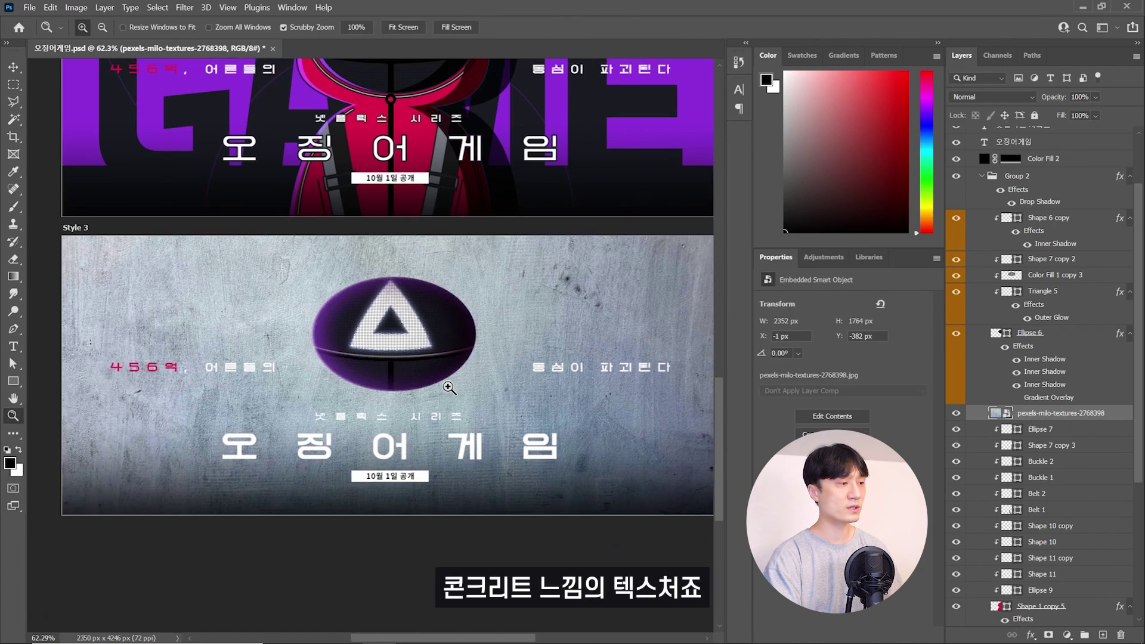
scroll(1057, 436, down, 5)
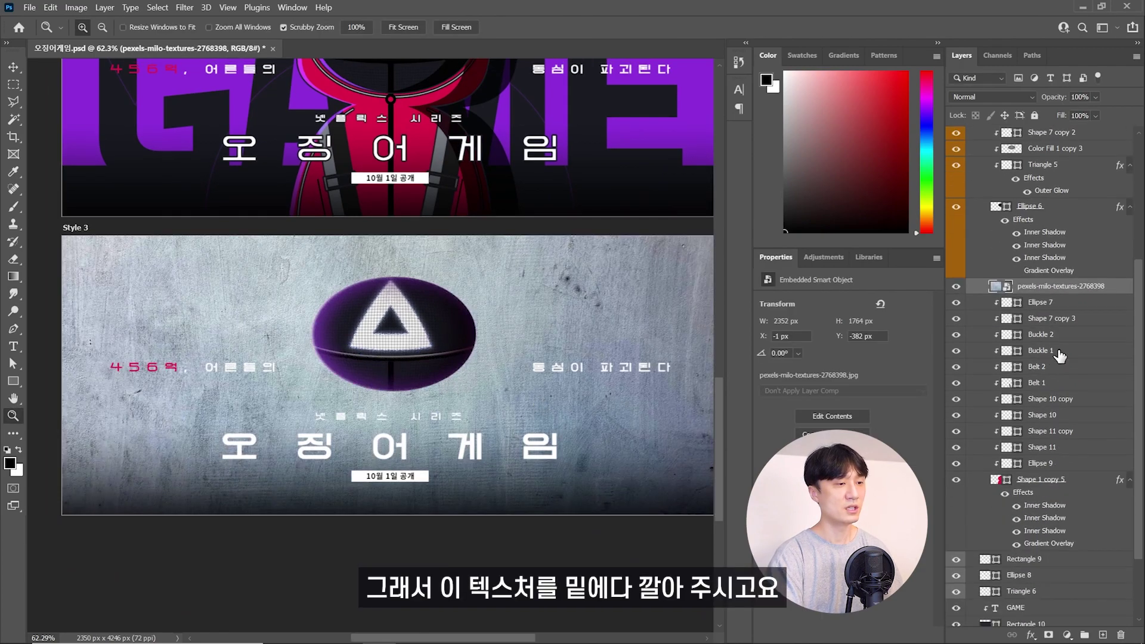
drag(1055, 253, 1057, 563)
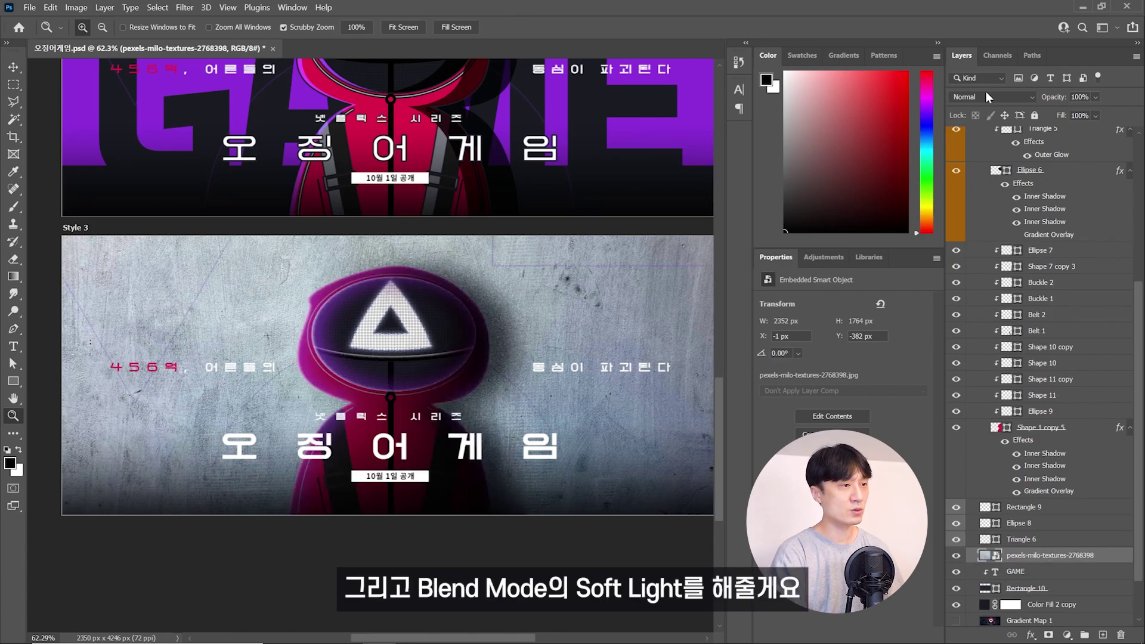
click(987, 97)
click(981, 274)
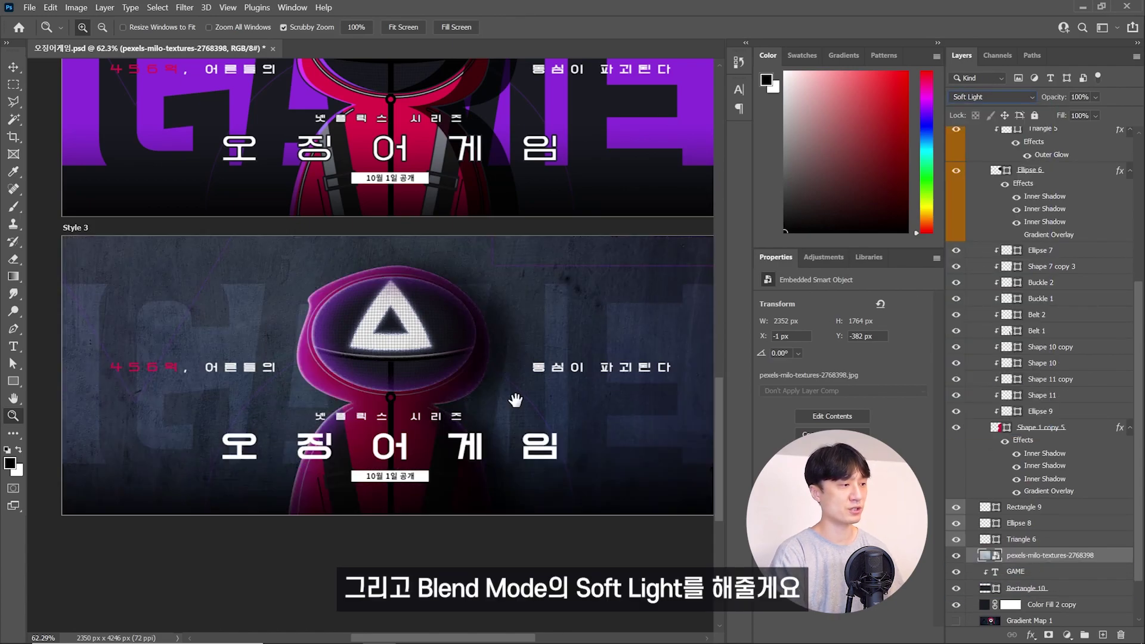
drag(515, 400, 488, 438)
Darken the concrete texture's shadows with a Levels adjustment.
key(ctrl+l)
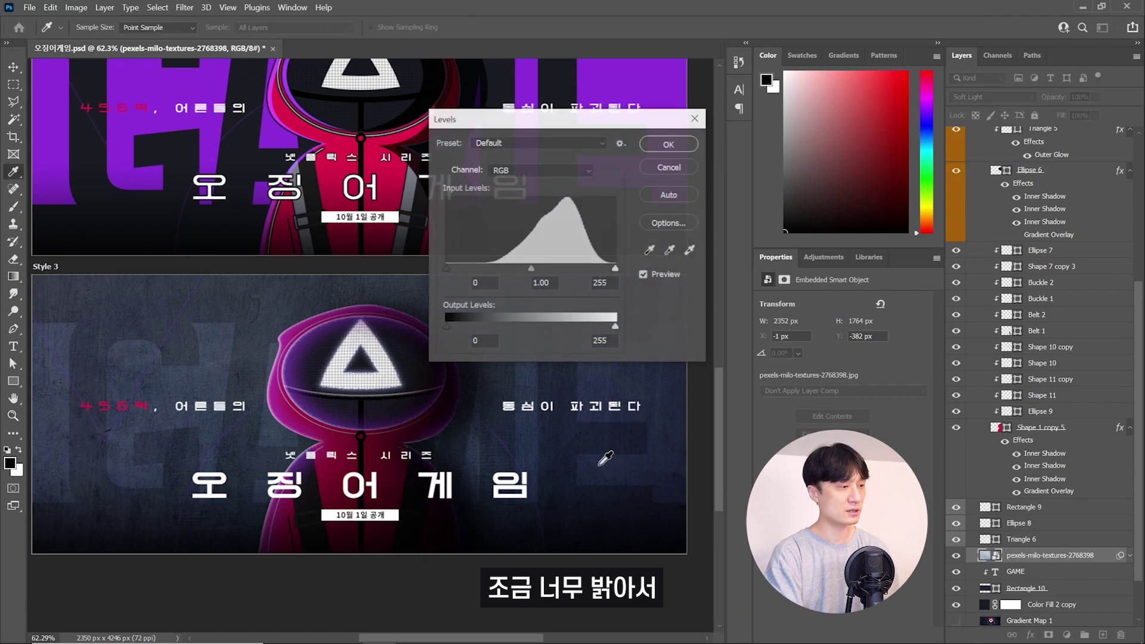
drag(573, 301, 624, 301)
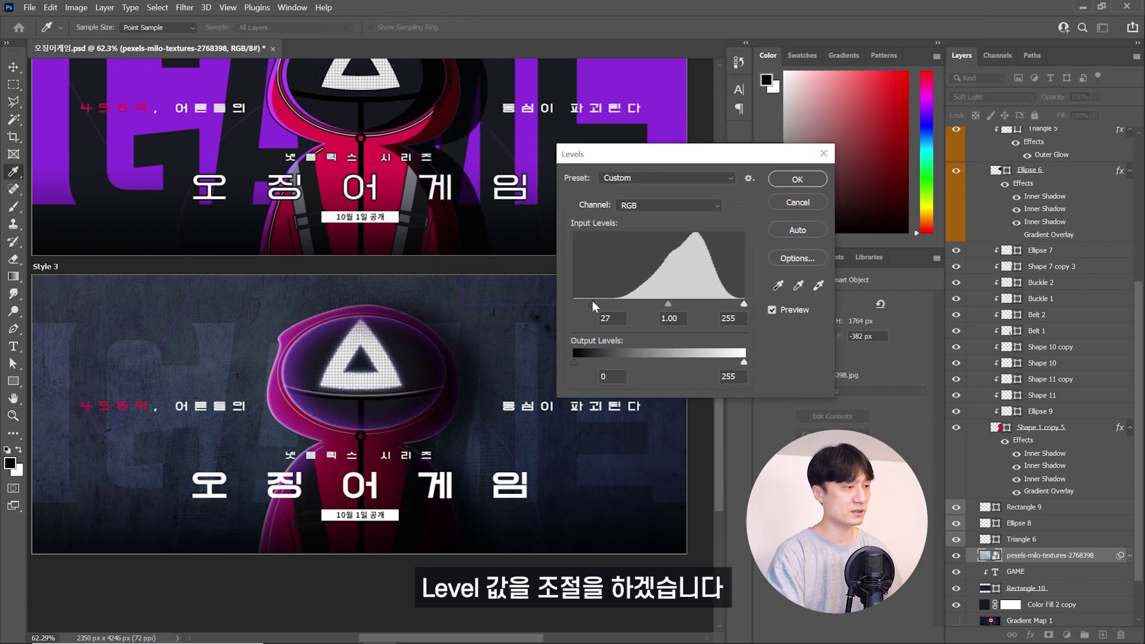
key(Return)
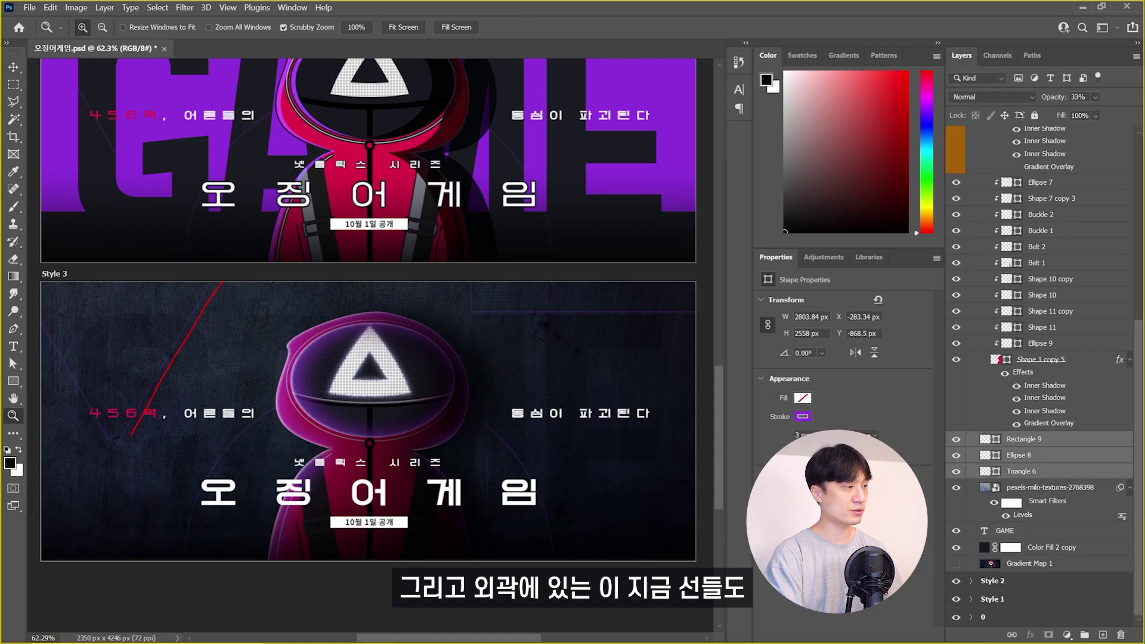
Give the frame lines a brighter stroke colour and thicken the stroke from 3 px to 5 px.
key(u)
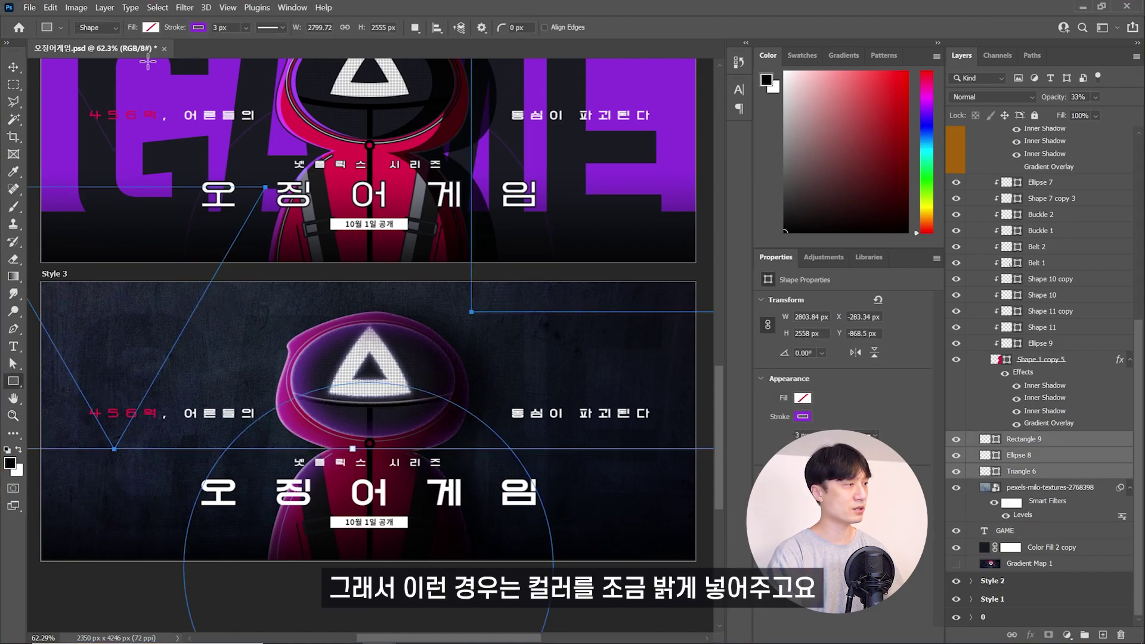
click(198, 27)
key(z)
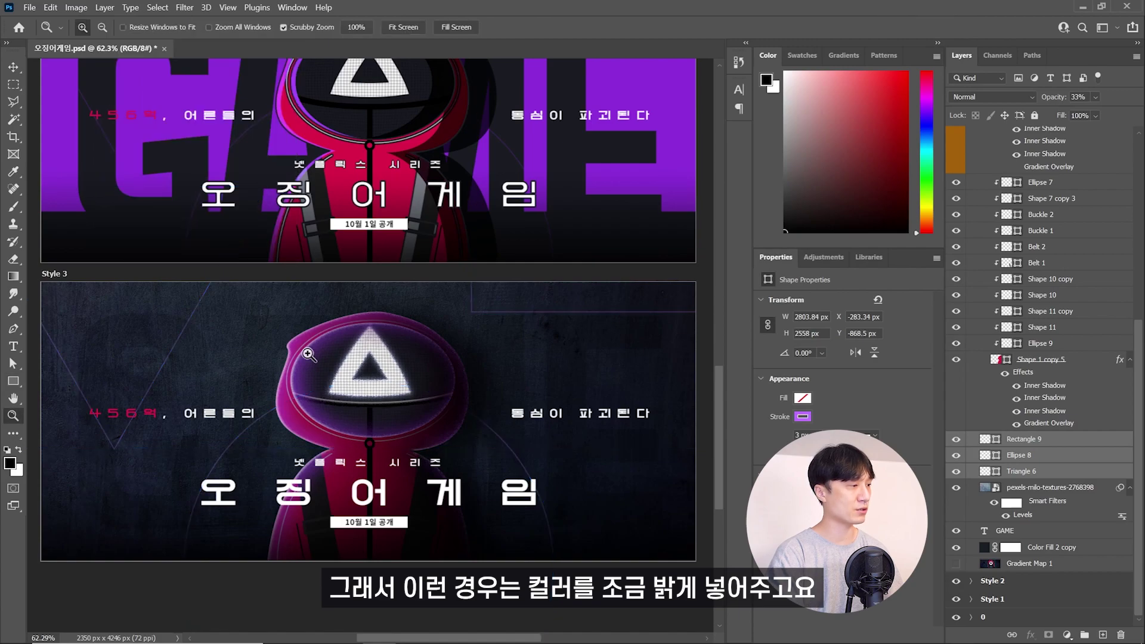
key(u)
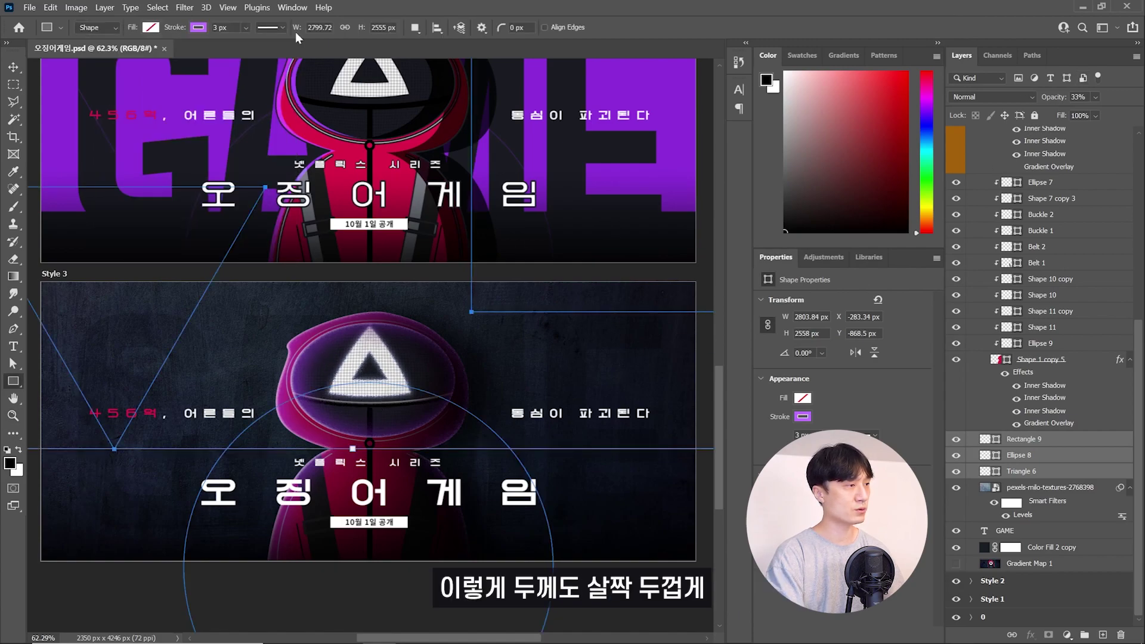
key(Return)
key(z)
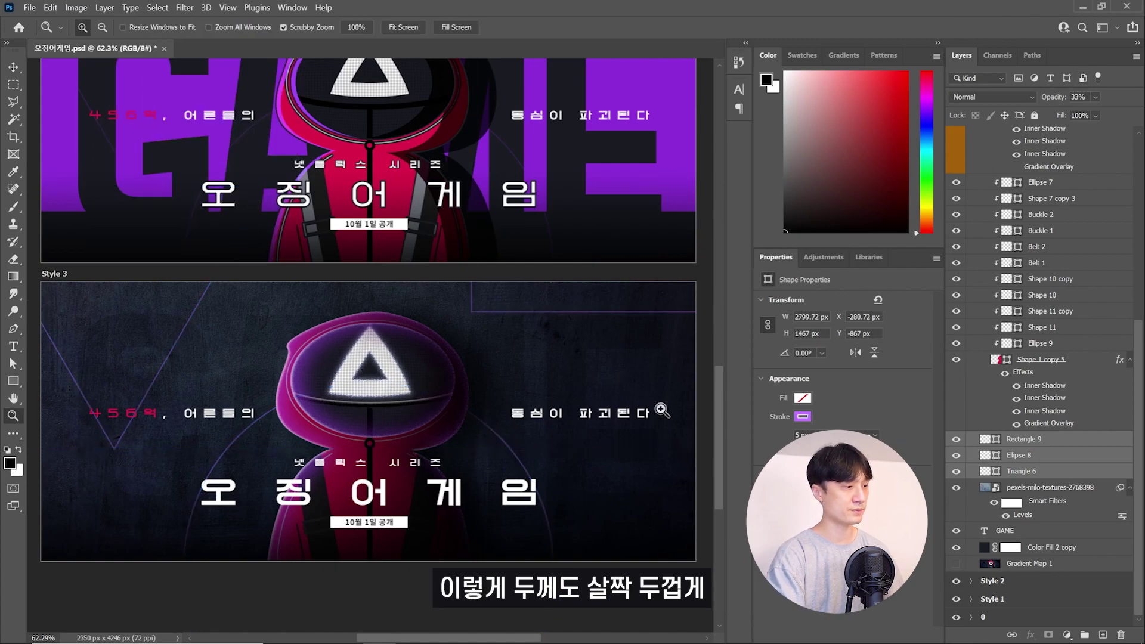
scroll(447, 400, down, 1)
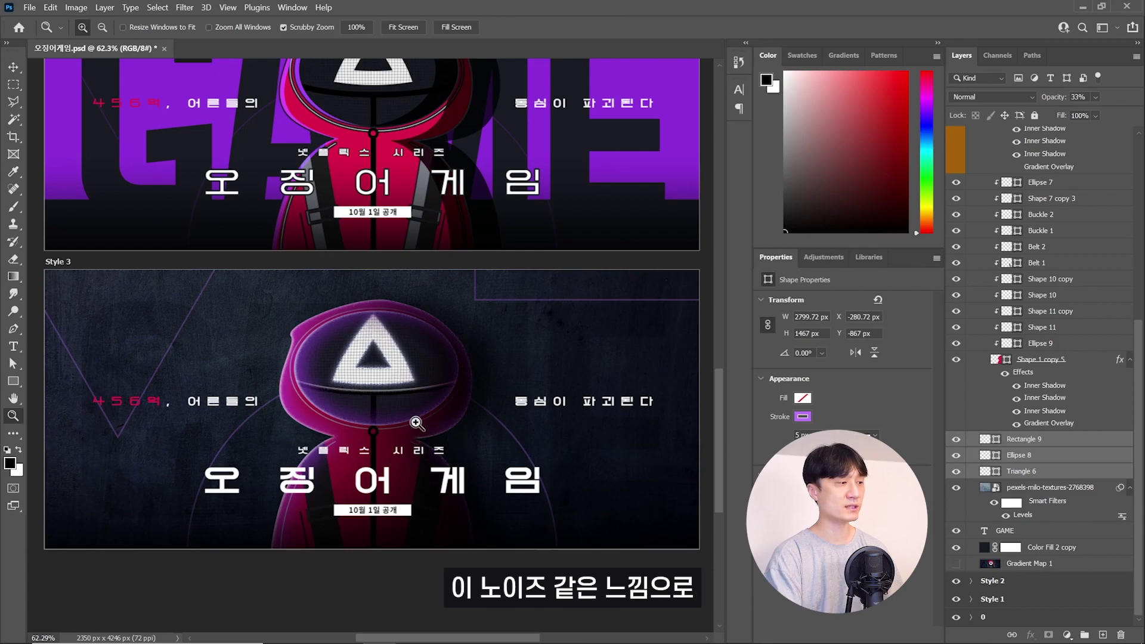
click(380, 469)
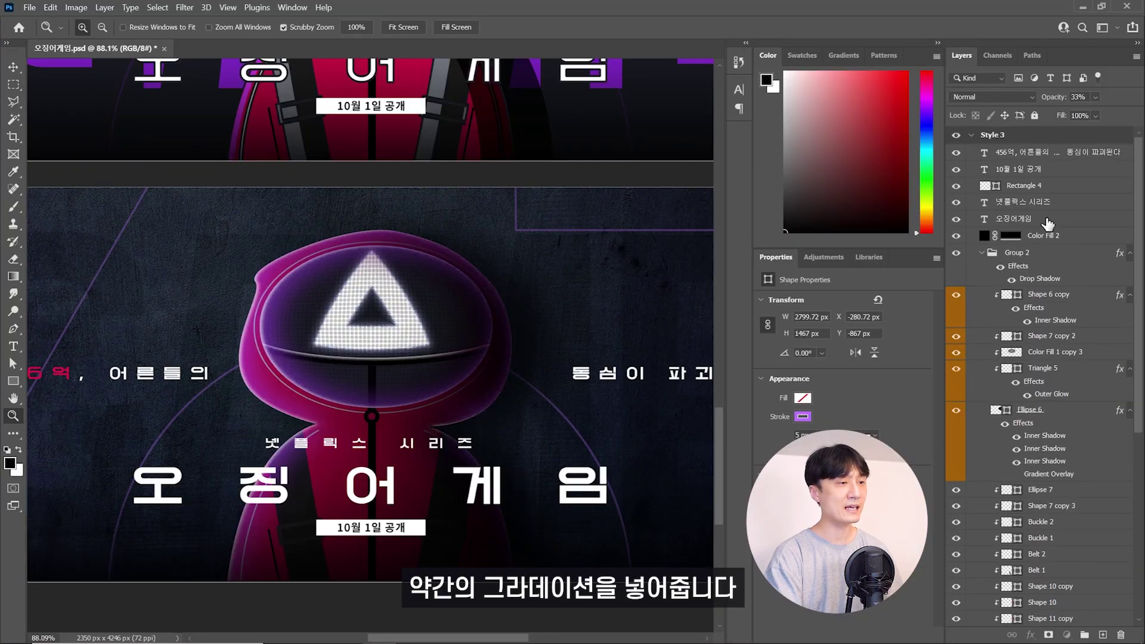
Add a Multiply gradient overlay to the 오징어게임 title, darkening only the letter bottoms, and enable Inner Shadow.
click(1051, 226)
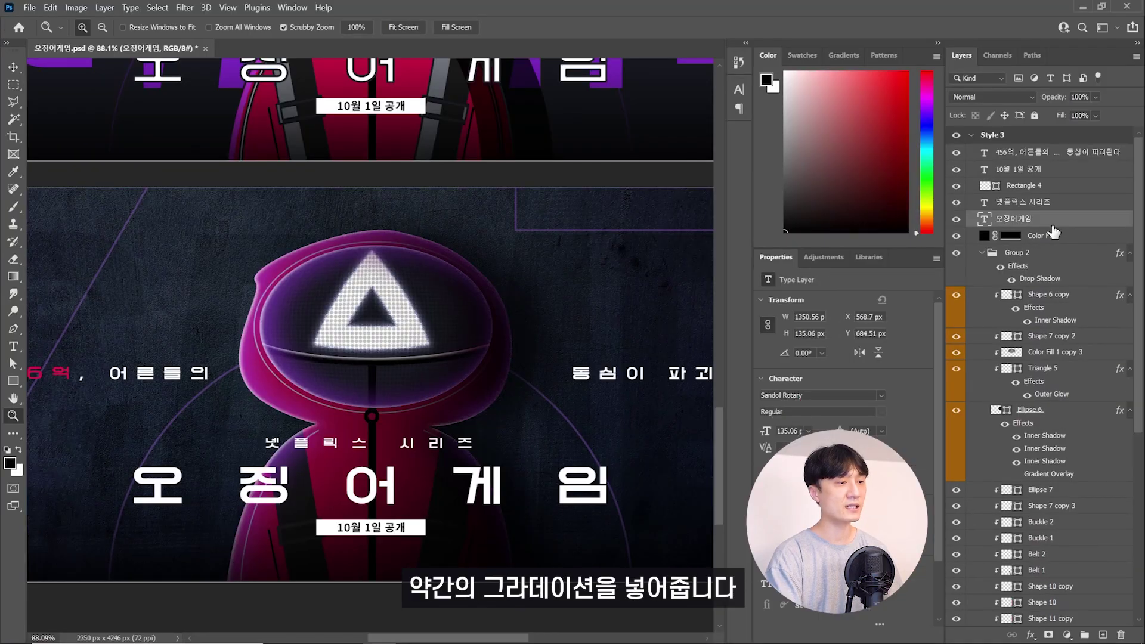
drag(346, 445, 399, 444)
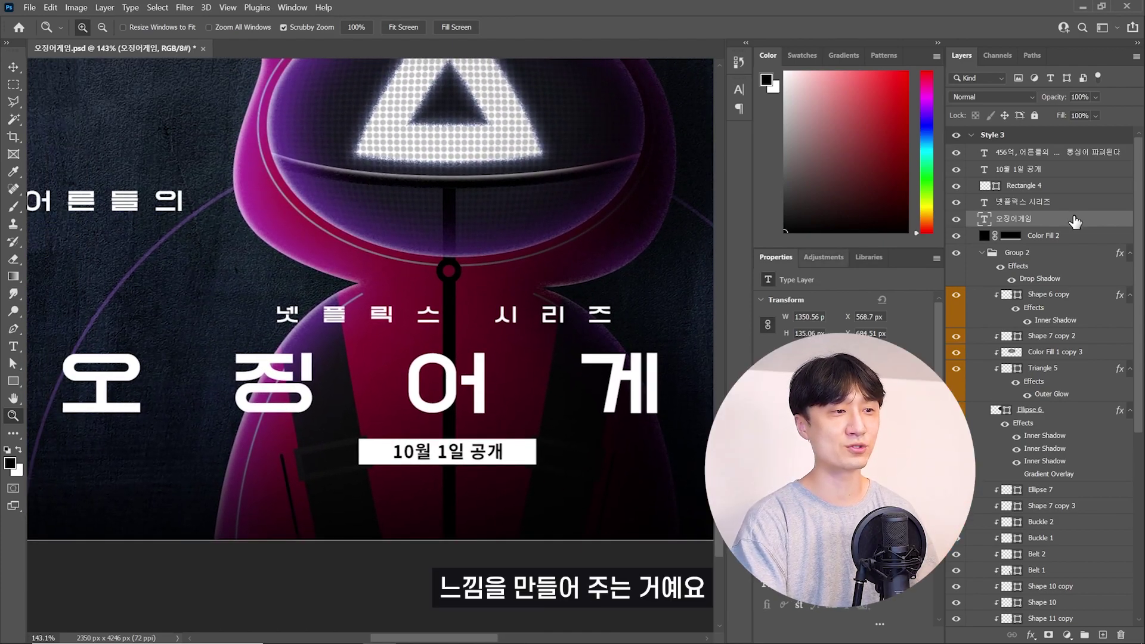
double_click(1074, 220)
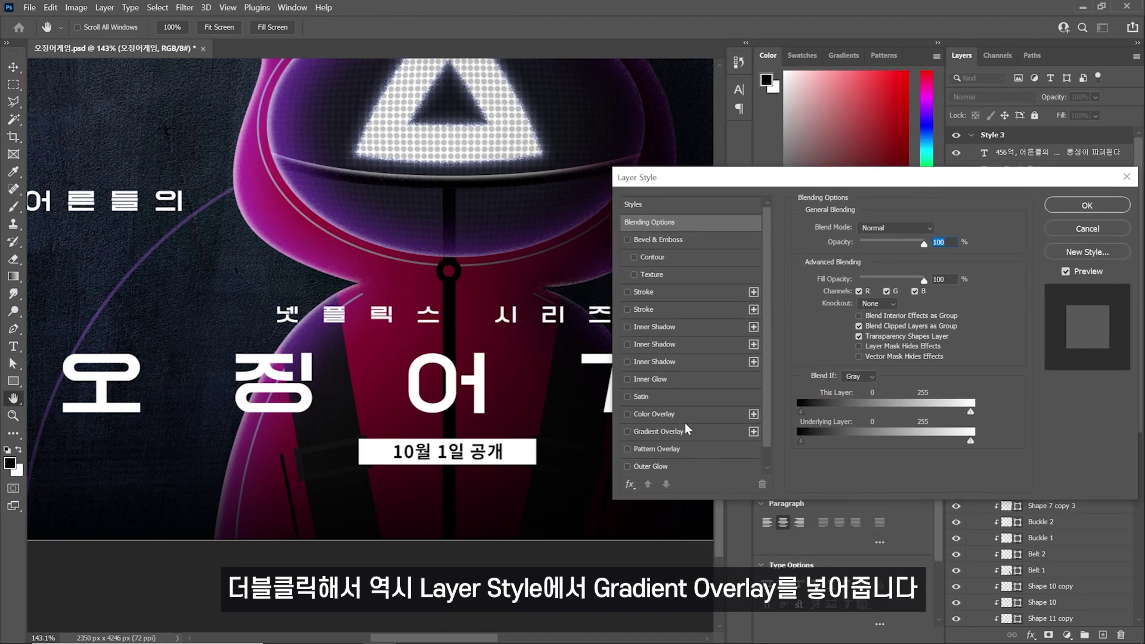
scroll(685, 423, down, 1)
click(668, 418)
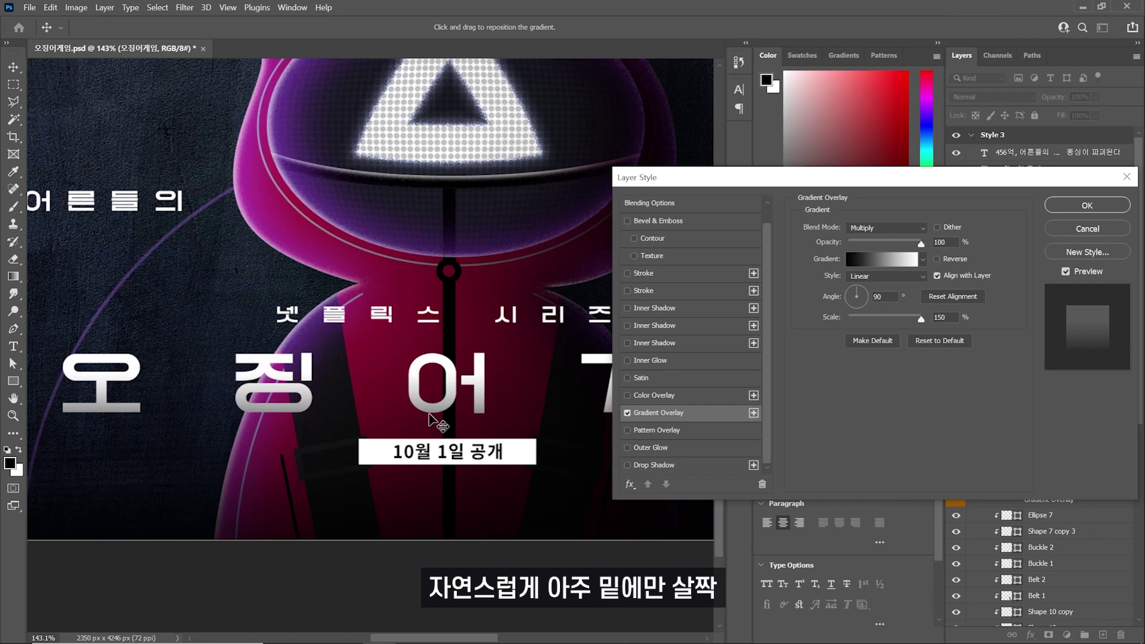
drag(430, 415, 286, 414)
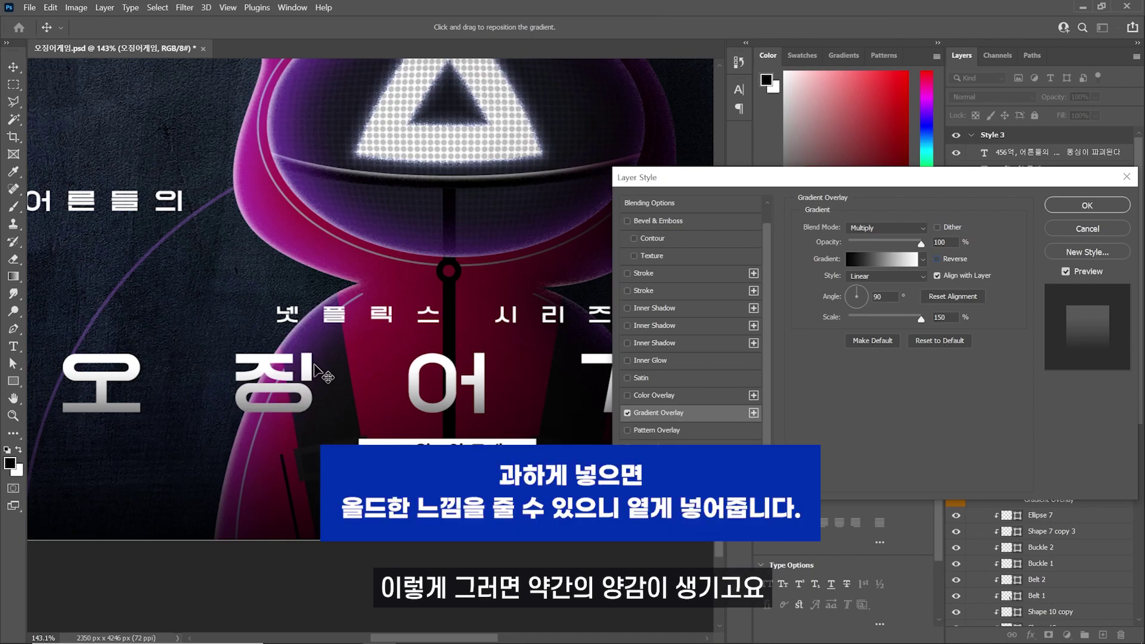
click(650, 309)
Set the title's white Screen inner shadow to size 0, angle 180°, distance 5 px, opacity 100%.
drag(853, 319, 846, 318)
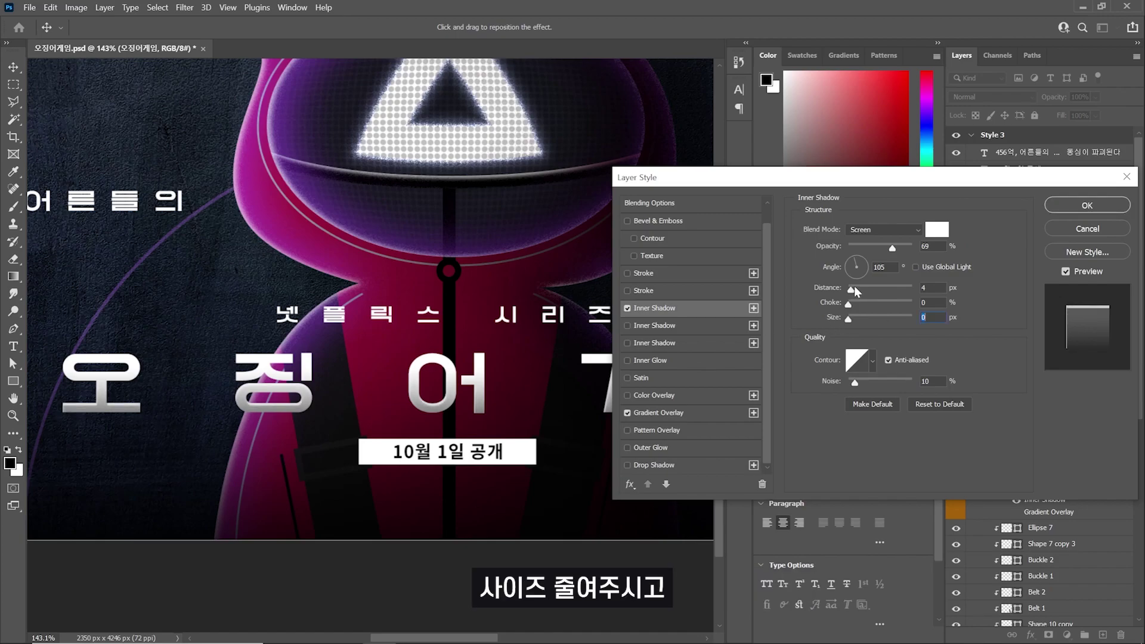
drag(851, 272, 855, 290)
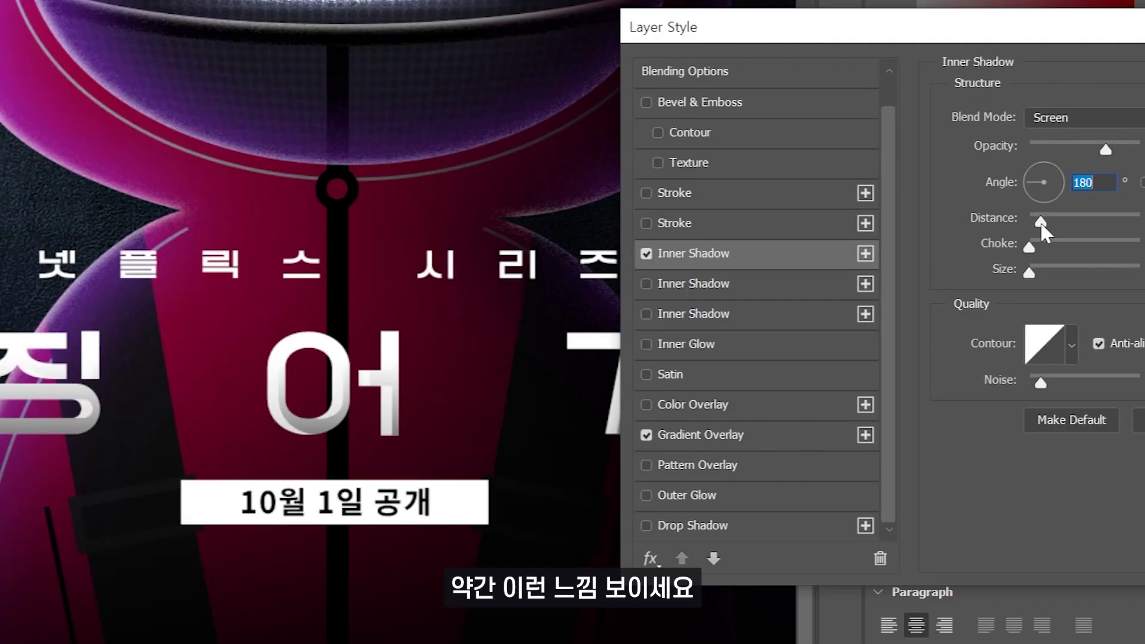
drag(1038, 226, 1037, 226)
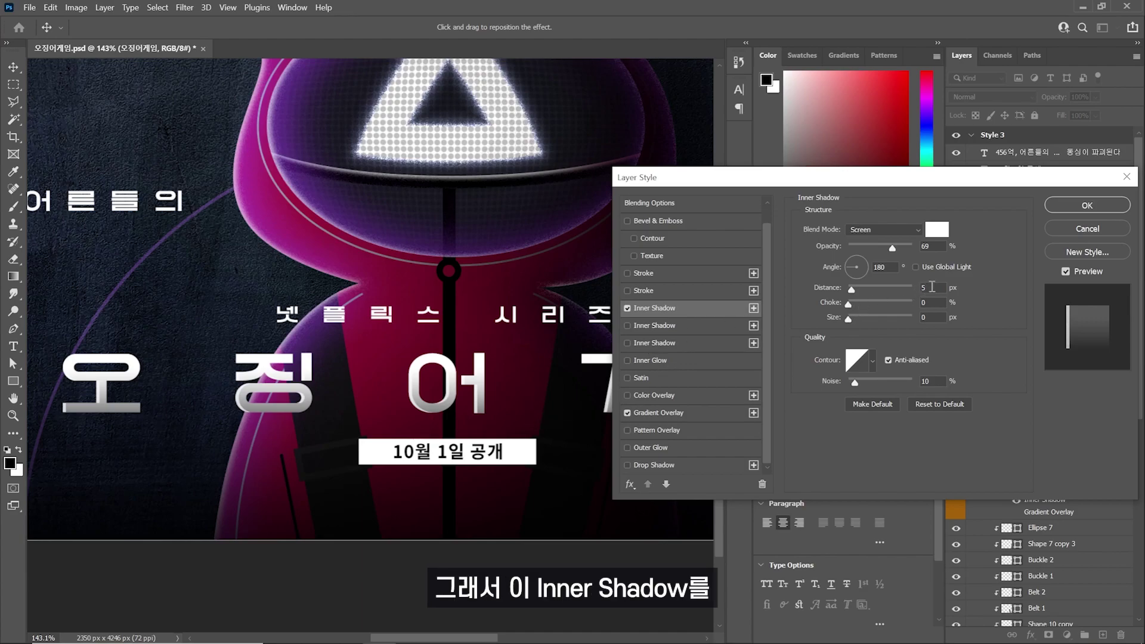
drag(892, 253, 917, 246)
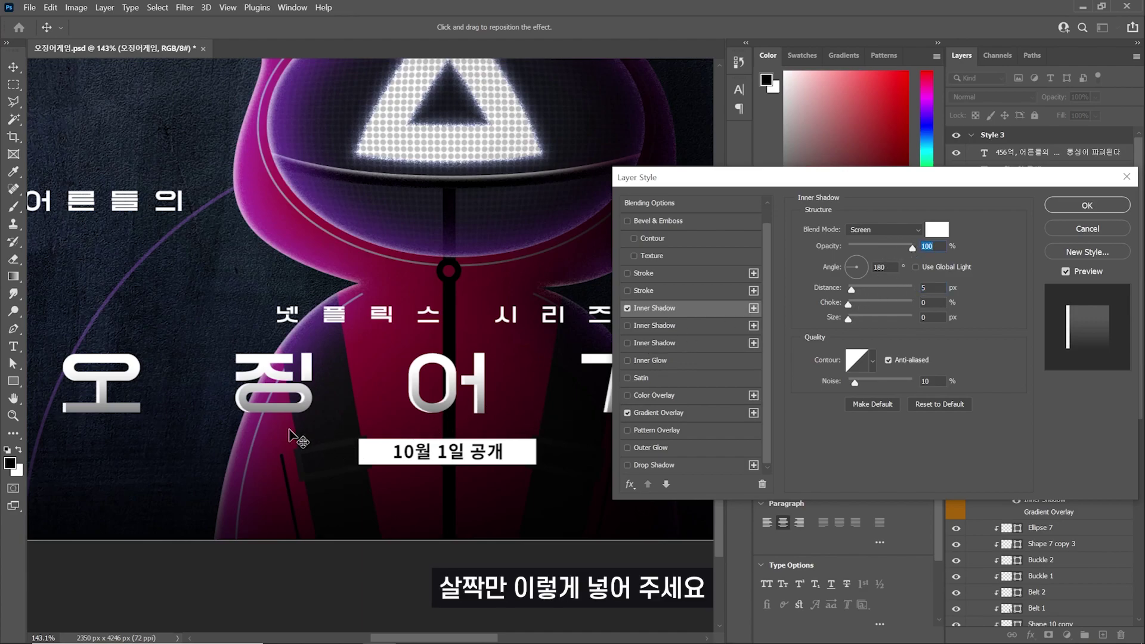